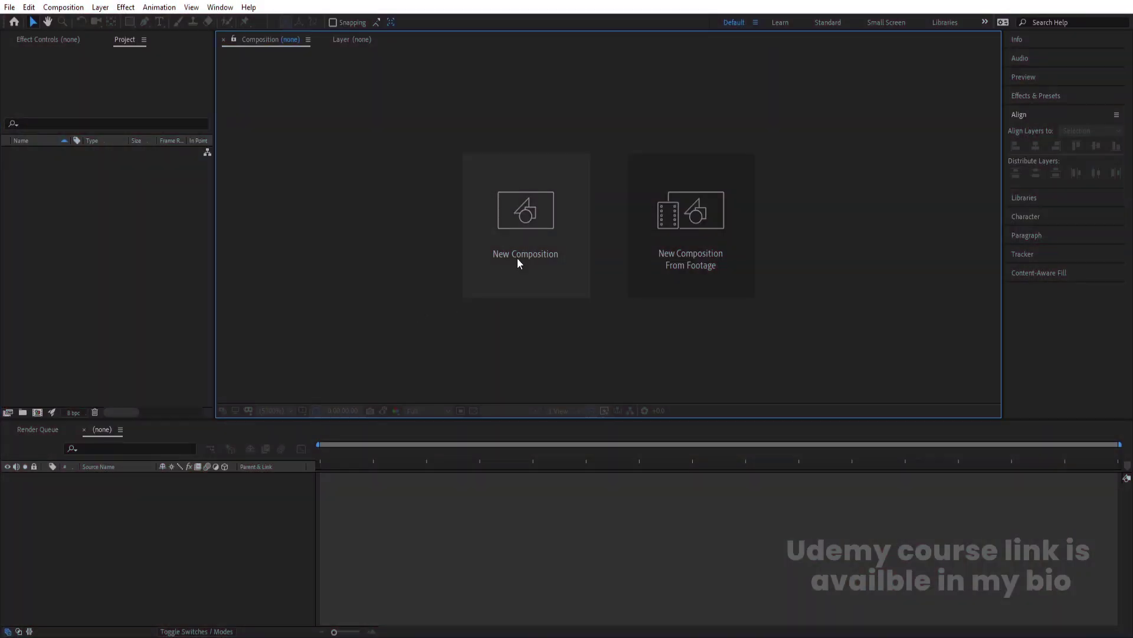
- Create a 1920 x 1080 composition named Main Animation and display its title/action-safe guides
left_click(518, 260)
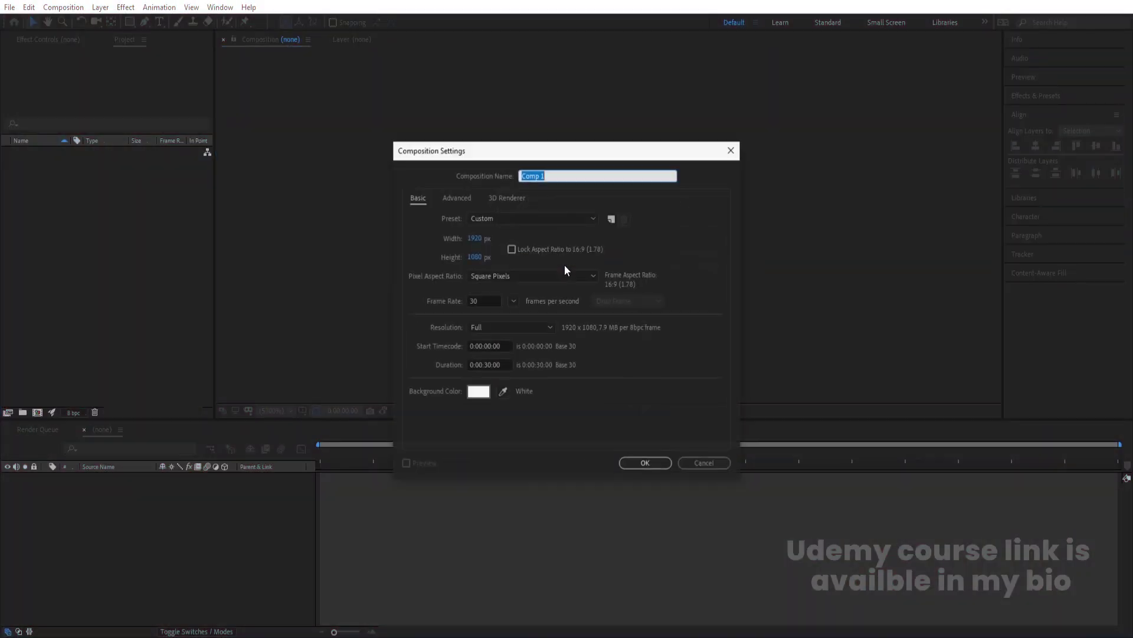
type("Main Animation")
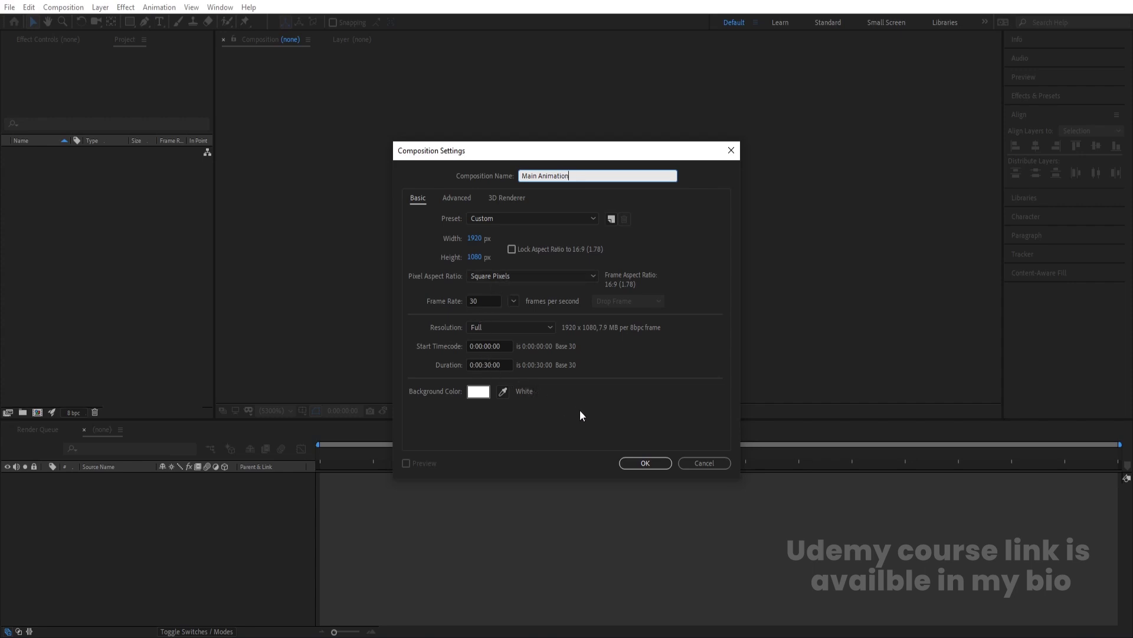
left_click(638, 463)
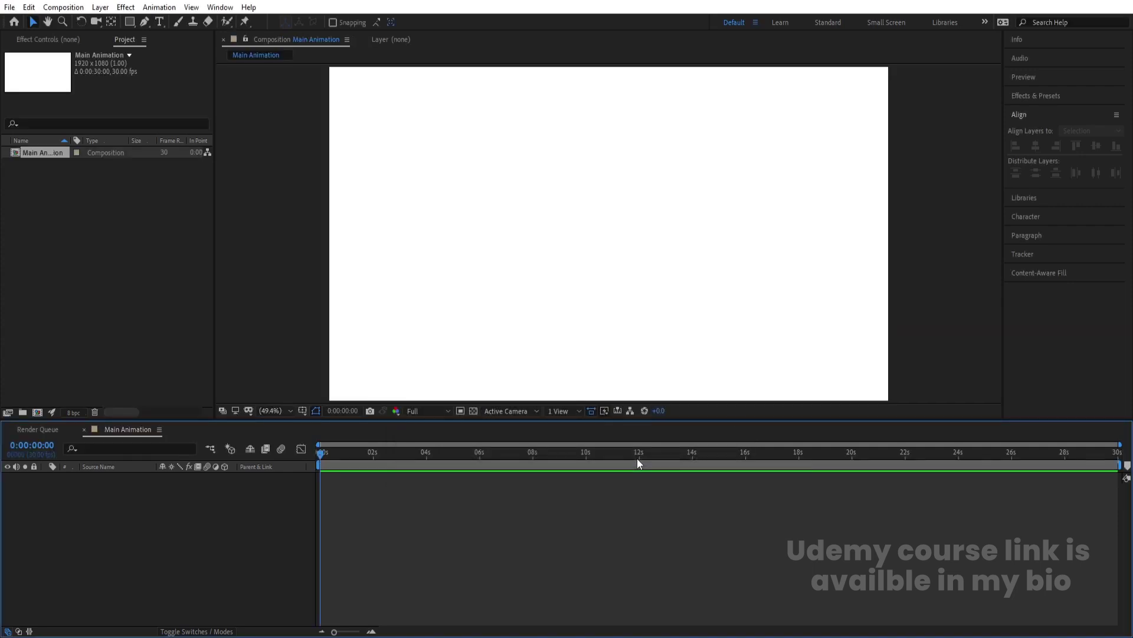
left_click(306, 412)
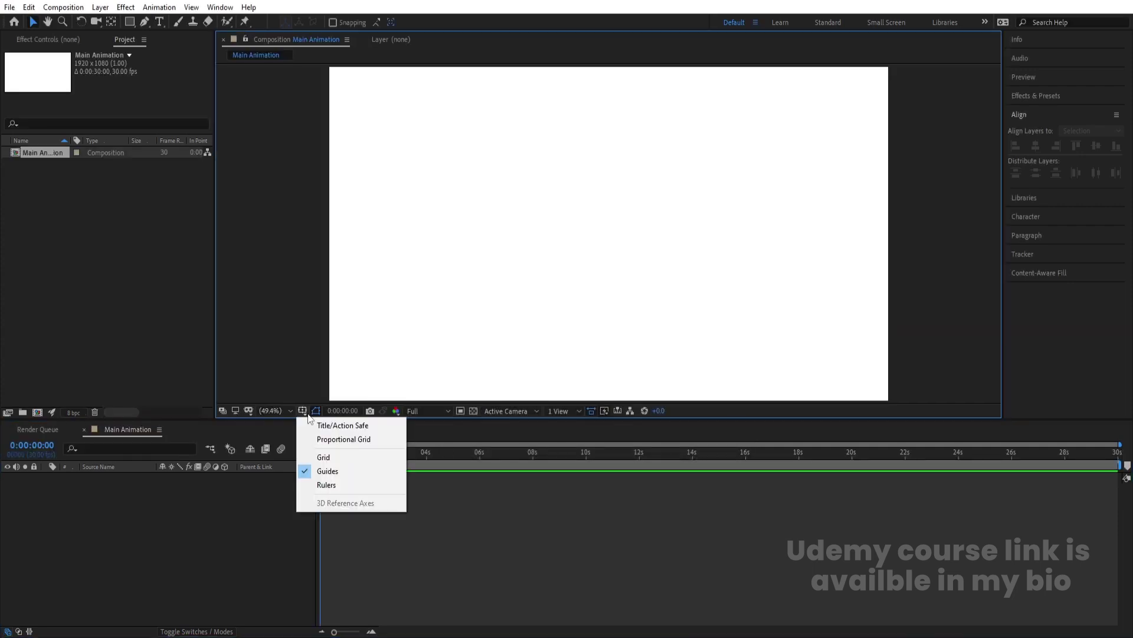
left_click(346, 425)
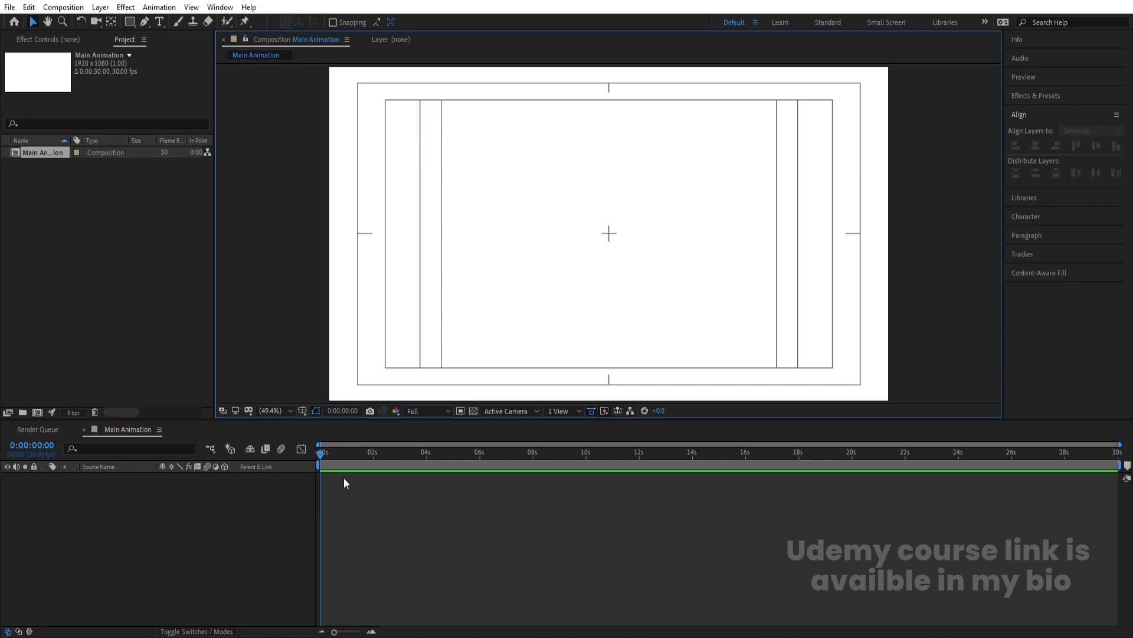
- Add a white solid at full composition size and lock its layer
key("ctrl+y")
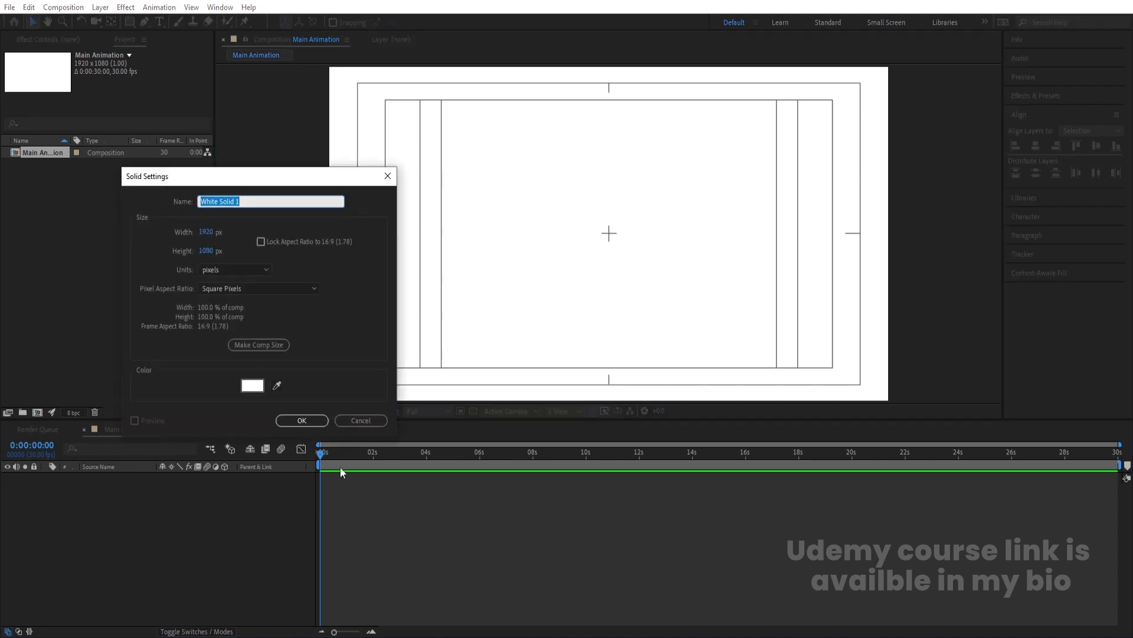
left_click(304, 421)
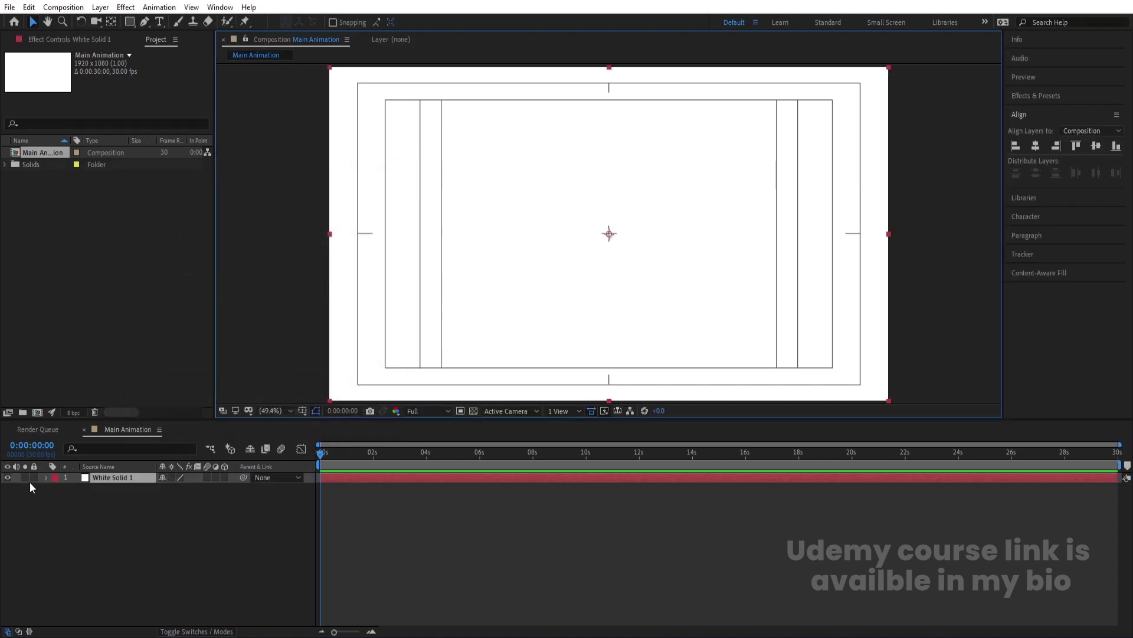
left_click(33, 478)
- Add an all-caps Poppins Bold headline at 103 px in the upper part of the frame, on three lines: WE LOVE, MOTION, GRAPHICS
left_click(159, 21)
left_click_drag(1026, 204, 1070, 203)
left_click(1057, 289)
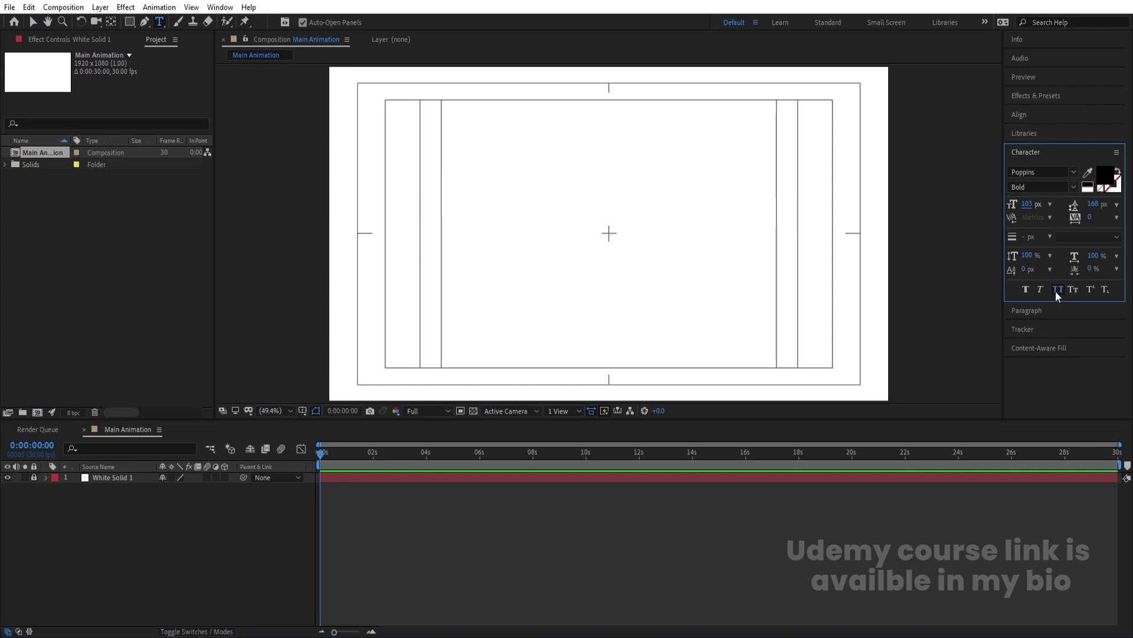
left_click(399, 172)
type("We Love")
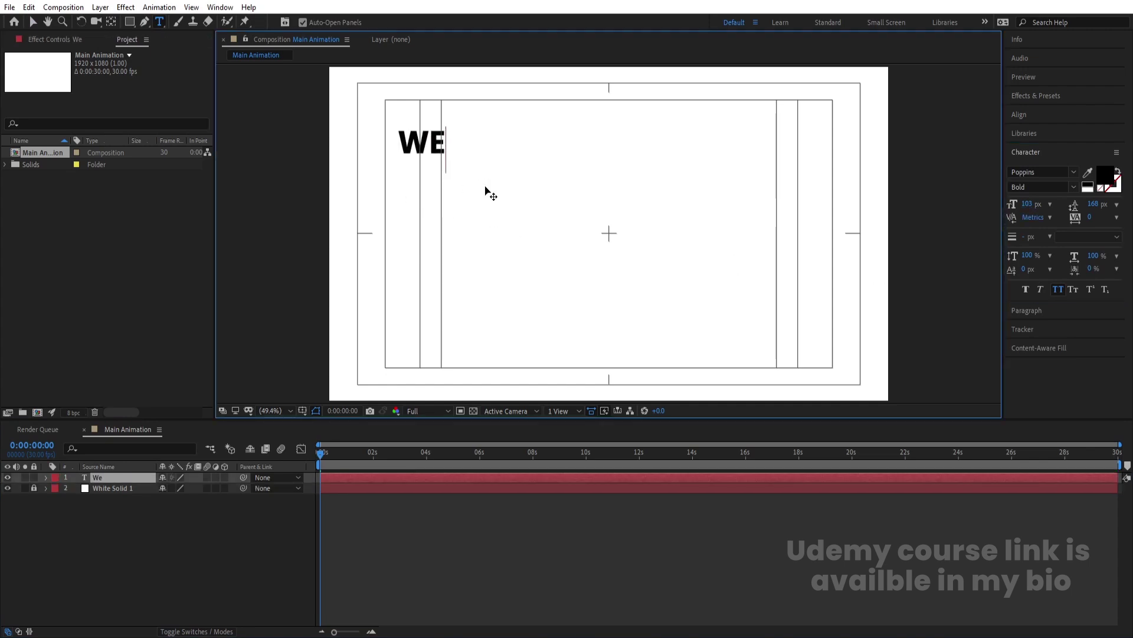
key("Return")
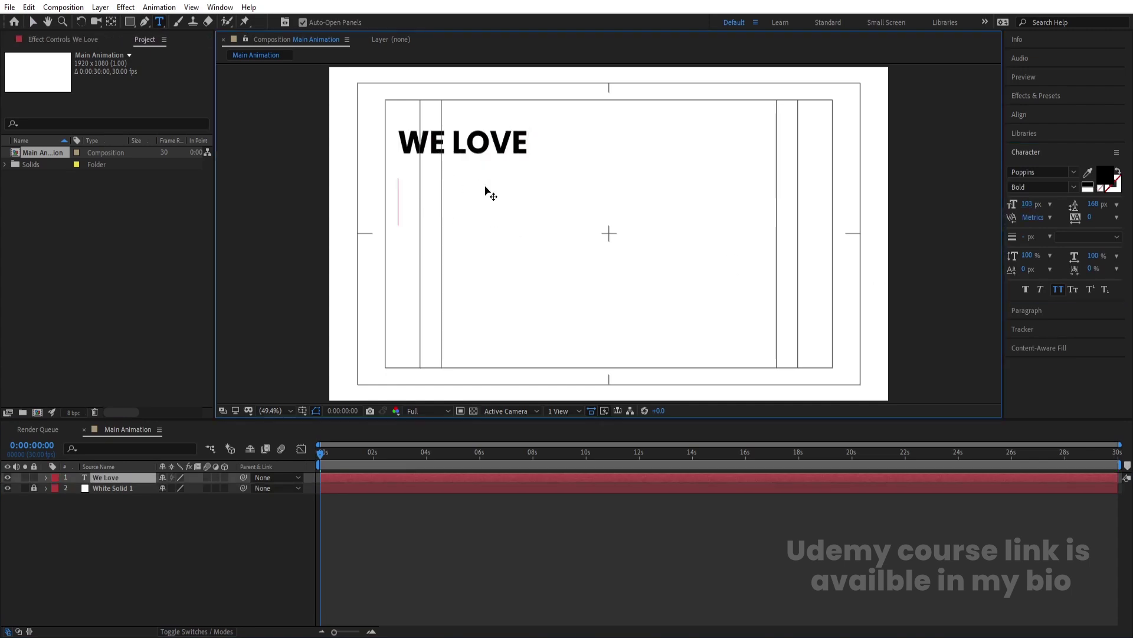
type("Motion")
key("Return")
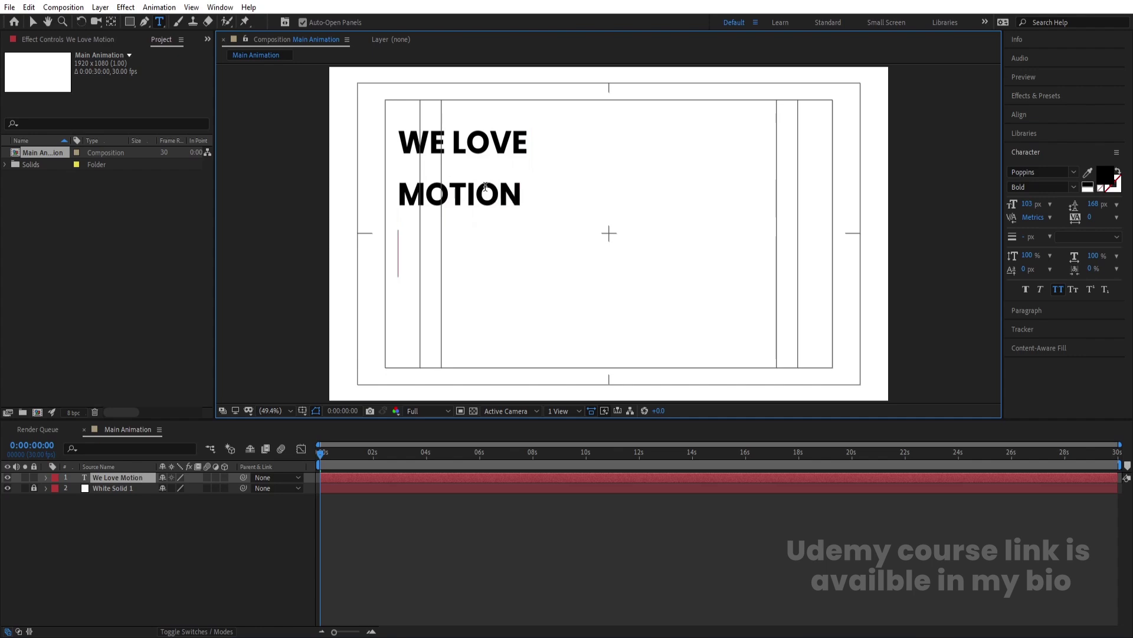
type("Graphics")
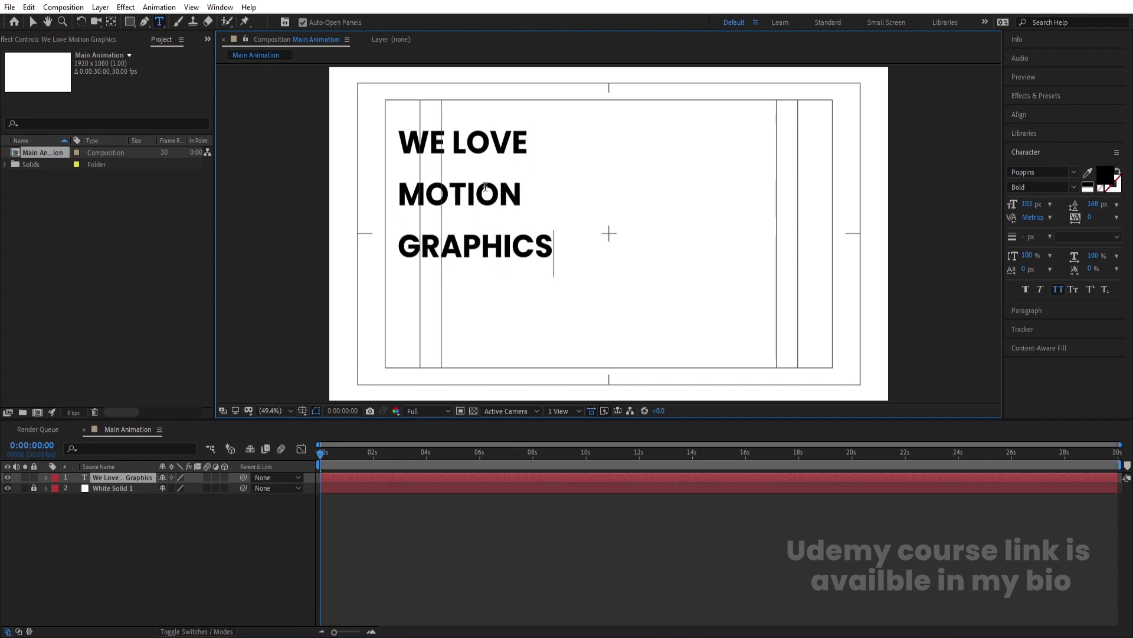
- Tighten the tracking of the whole three-line headline to -43
key("ctrl+a")
left_click(1090, 221)
left_click_drag(1089, 221, 1064, 221)
- Enlarge MOTION to 186 px with 141 px leading, and enlarge GRAPHICS until it is wider than MOTION
left_click_drag(431, 184, 775, 197)
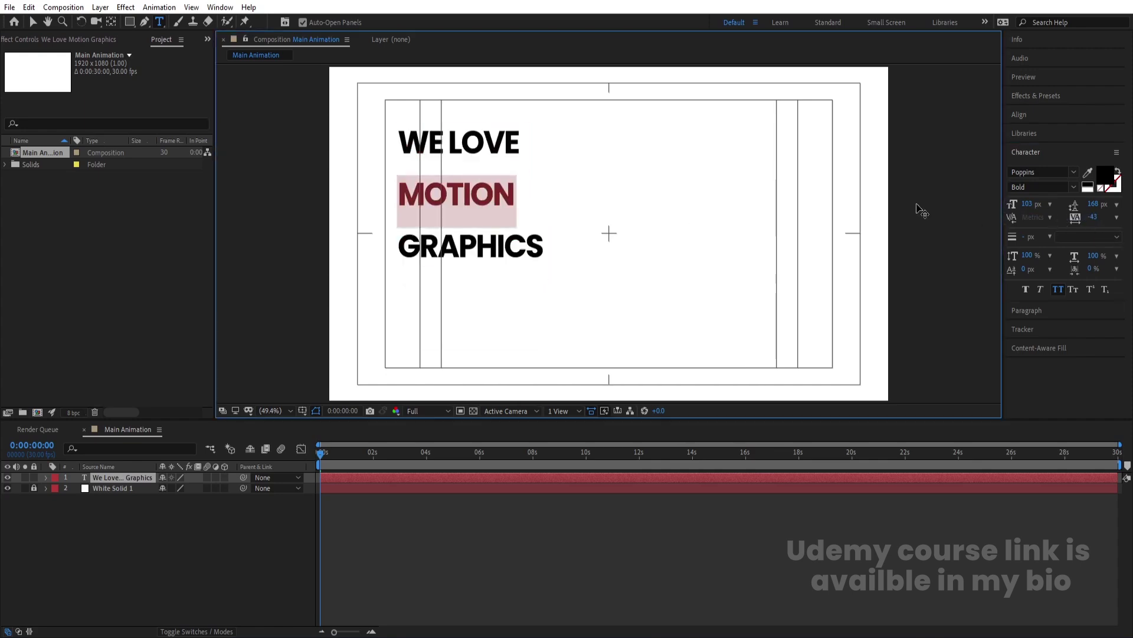
left_click_drag(1028, 204, 1078, 204)
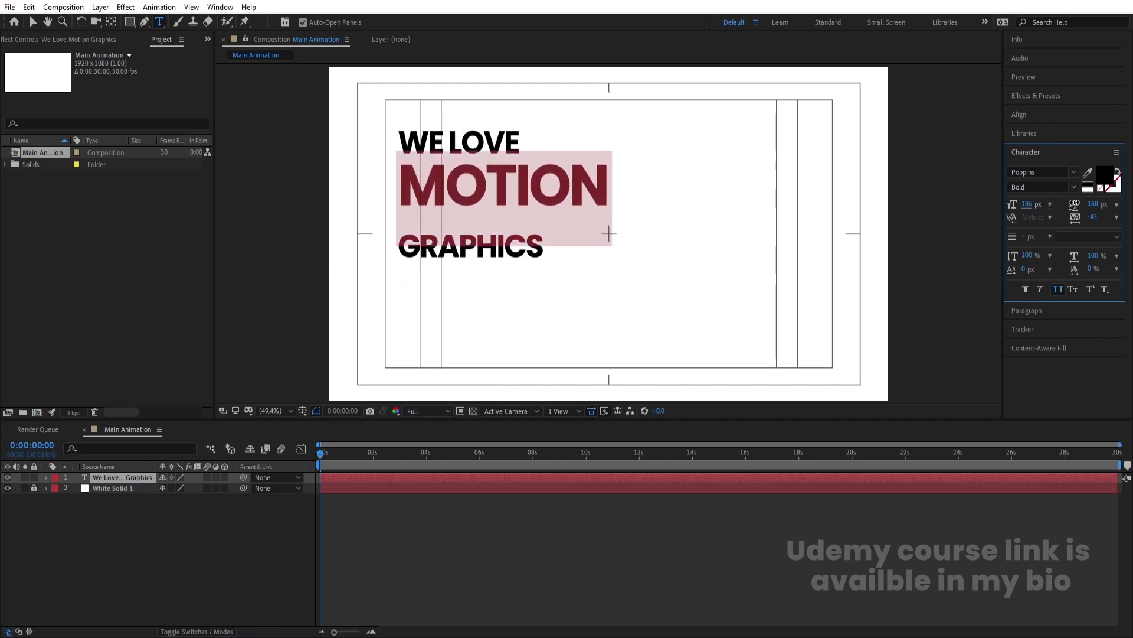
double_click(471, 241)
left_click_drag(1026, 205, 1100, 199)
double_click(502, 183)
left_click_drag(1093, 204, 1074, 202)
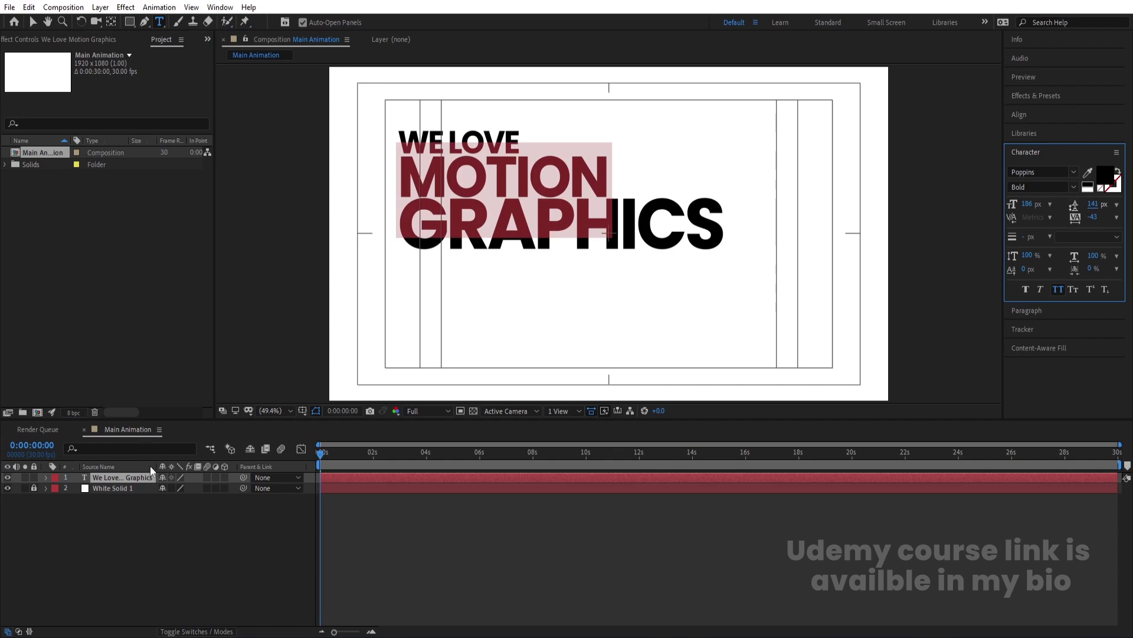
left_click(141, 508)
- Scale the headline layer to 128% in the upper part of the frame and centre its anchor point
left_click(121, 481)
key("v")
left_click_drag(502, 177, 488, 163)
key("s")
mouse_move(177, 489)
left_mouse_down()
mouse_move(200, 488)
mouse_move(180, 478)
left_mouse_up()
left_click_drag(493, 205, 488, 206)
key("ctrl+alt+Home")
left_click(70, 553)
- Duplicate the headline layer and turn the lower copy into an outline with no fill and a 0.5 px stroke
left_click(107, 478)
key("ctrl+d")
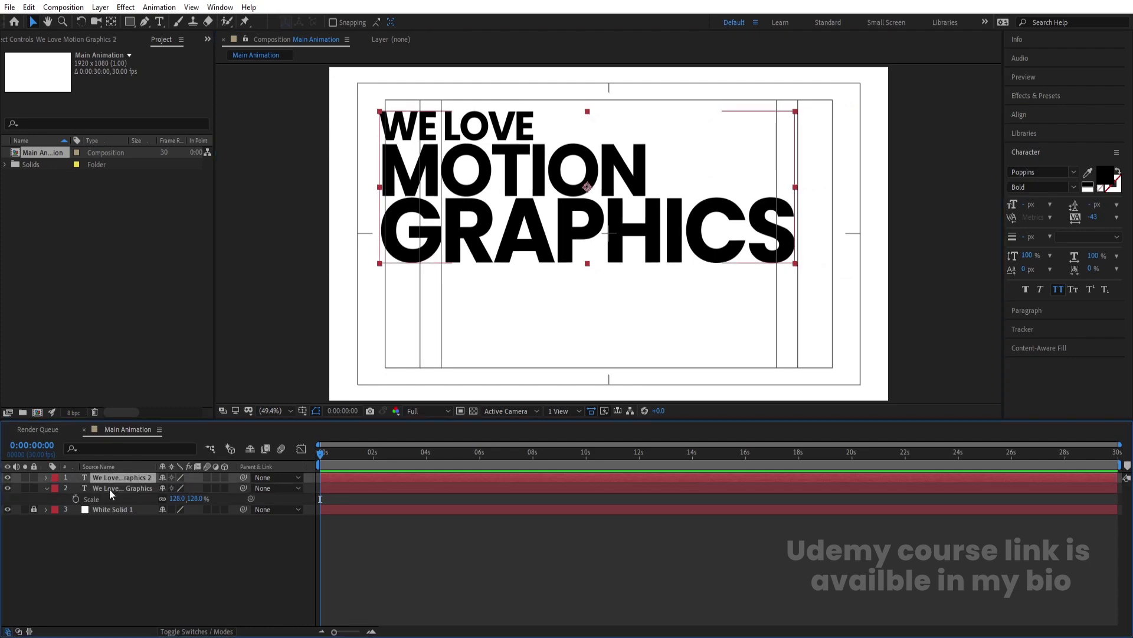
left_click(109, 489)
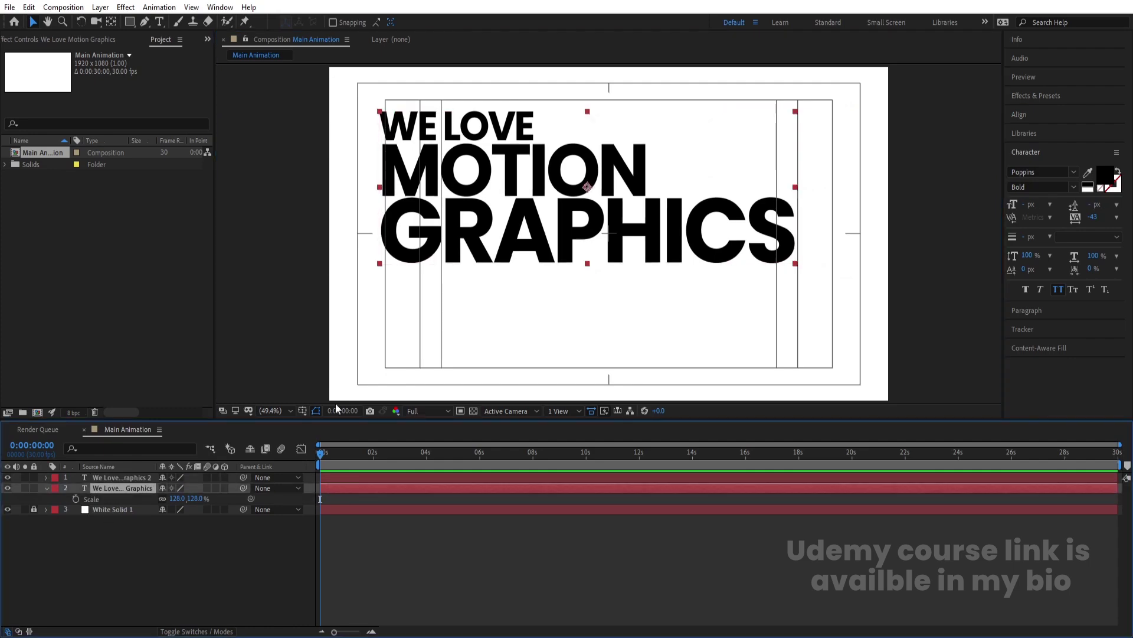
left_click(1112, 187)
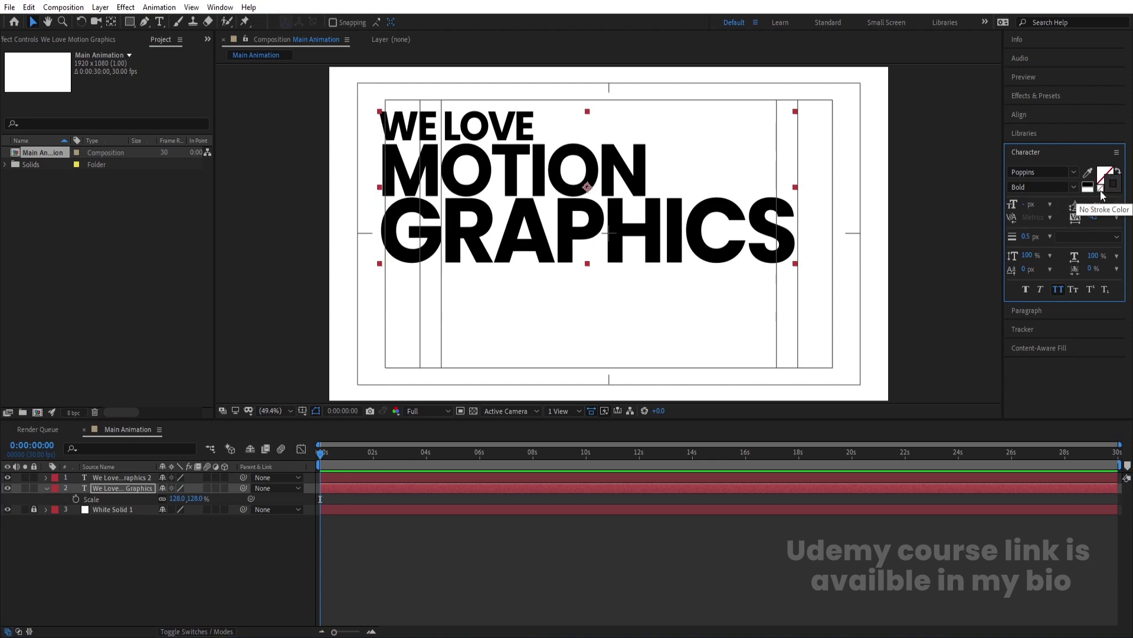
- Nudge the outlined headline copy slightly down and to the right so it offsets behind the solid text
left_click(120, 491)
key("Down")
key("Down")
key("Down")
key("Down")
key("Down")
key("Down")
key("Down")
key("Down")
key("Down")
key("Down")
key("Down")
key("Down")
key("Down")
key("Down")
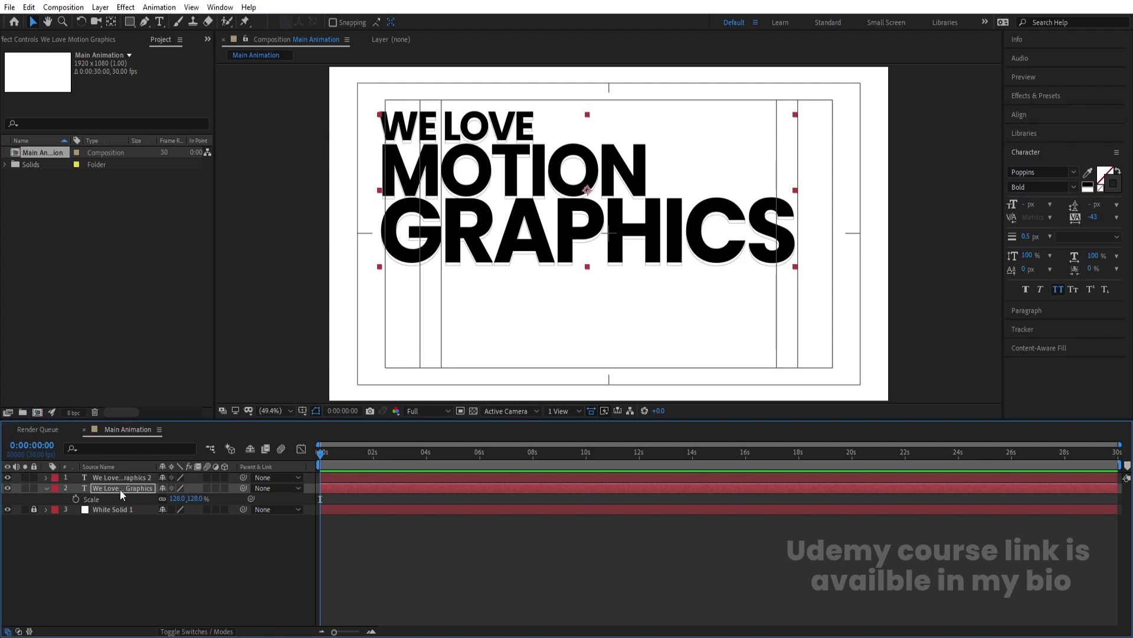
key("Right")
key("Right")
key("Right")
key("Right")
key("Right")
key("Right")
key("Right")
key("Right")
key("Right")
key("Right")
key("Right")
key("Right")
key("Right")
key("Right")
key("Up")
key("Up")
key("Right")
key("Right")
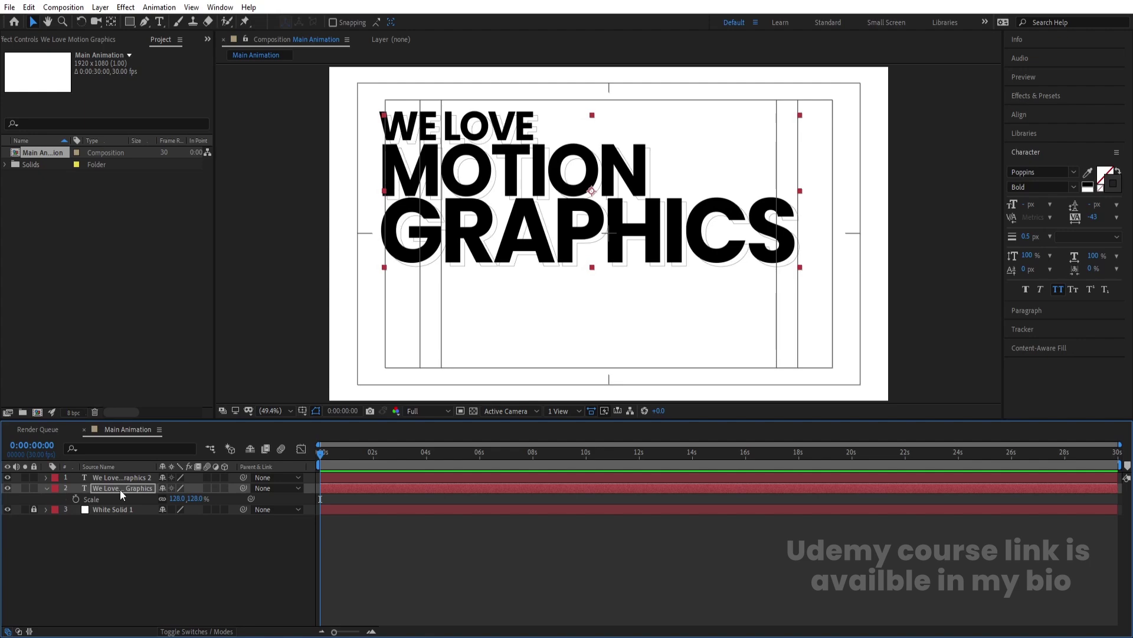
left_click(142, 559)
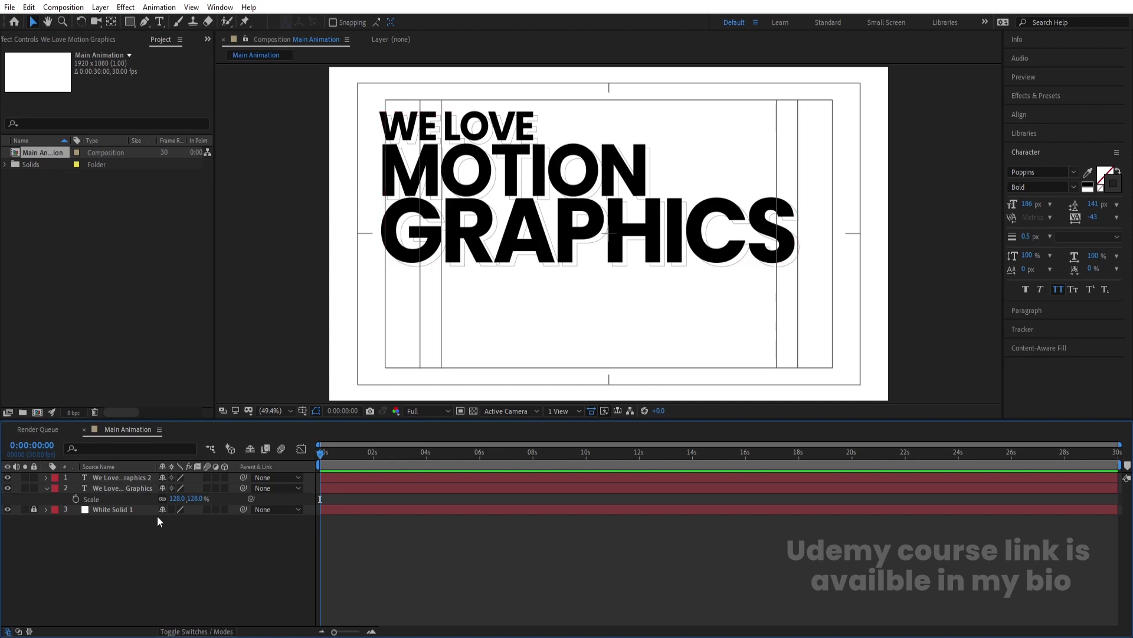
- Add a one-line text WE LOVE MOTION GRAPHICS near the frame's lower edge at 50 px, with black fill and no stroke
key("Num_Lock")
left_click(159, 23)
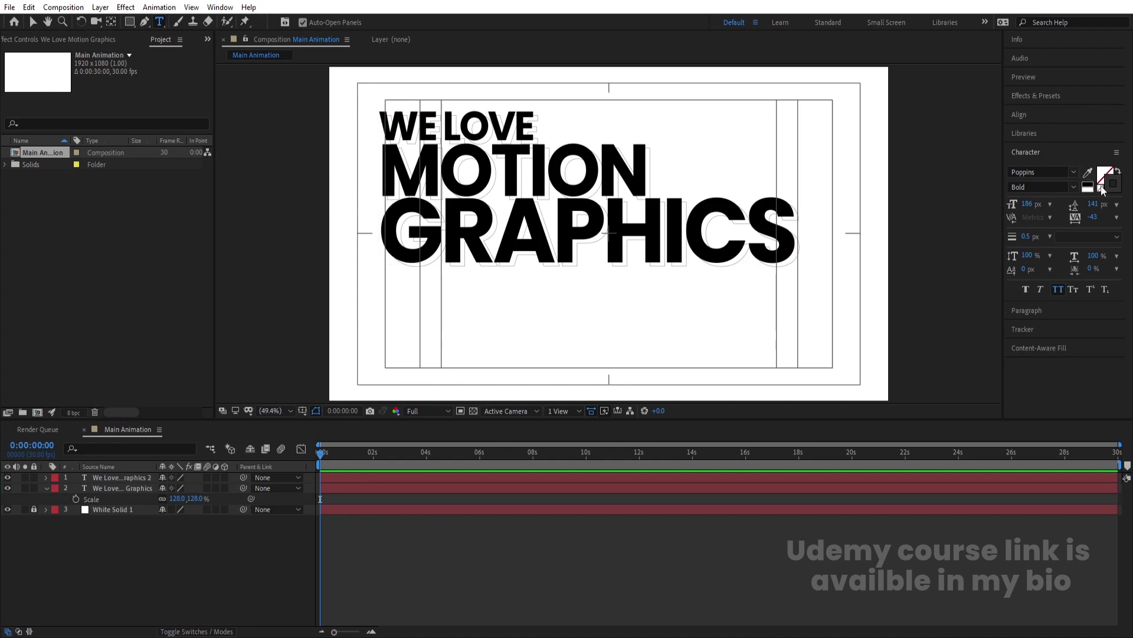
left_click(1101, 189)
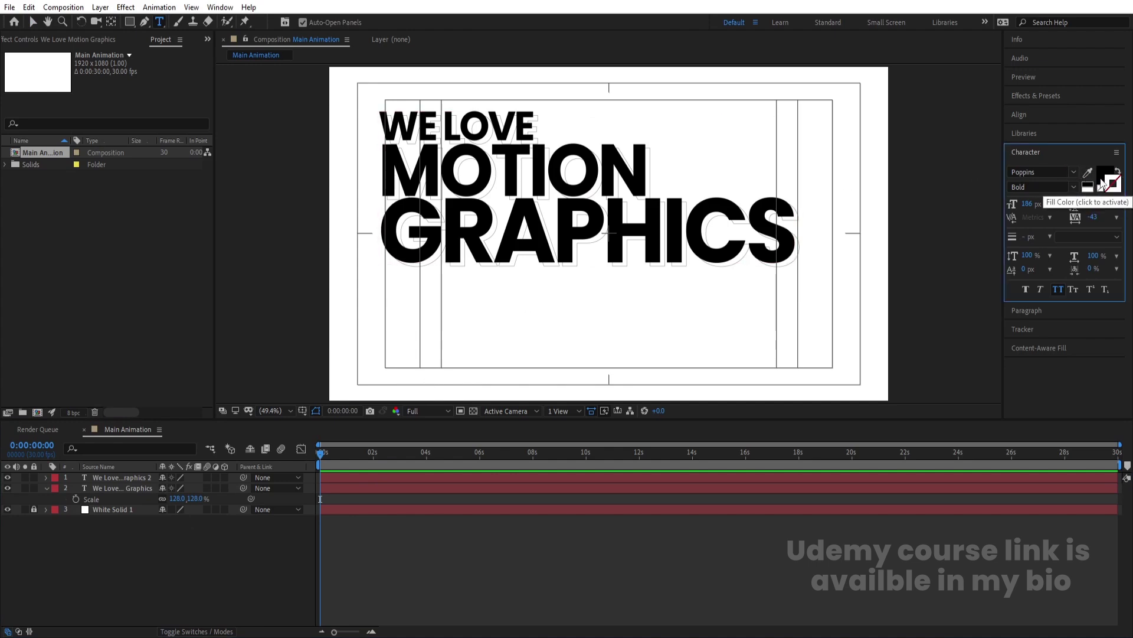
left_click(1028, 203)
type("50")
key("Return")
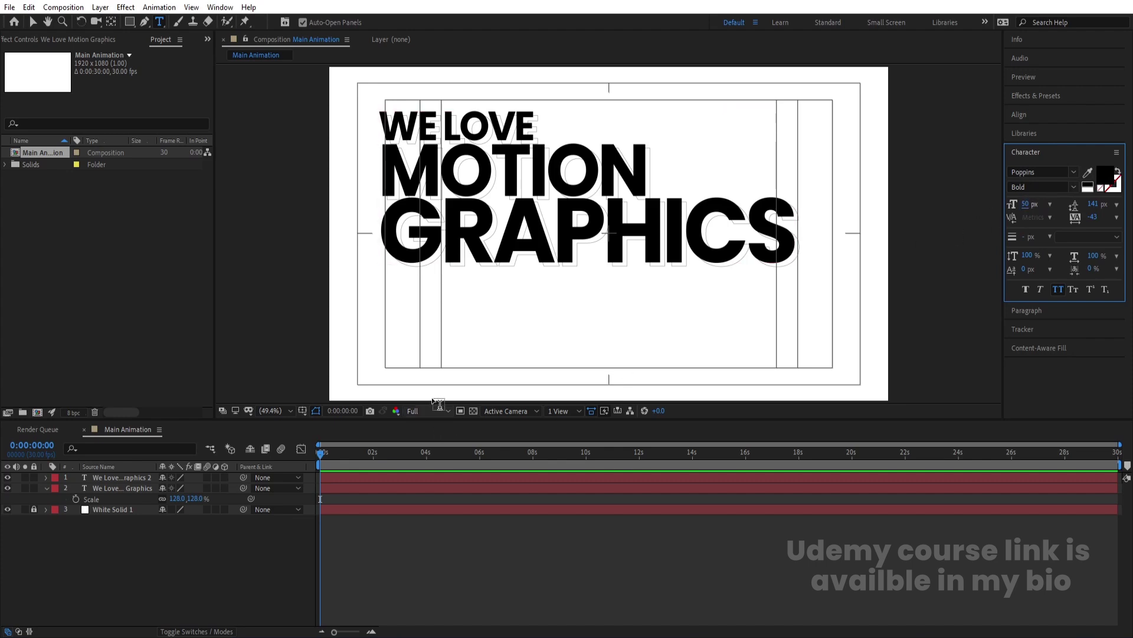
left_click(446, 362)
type("WE")
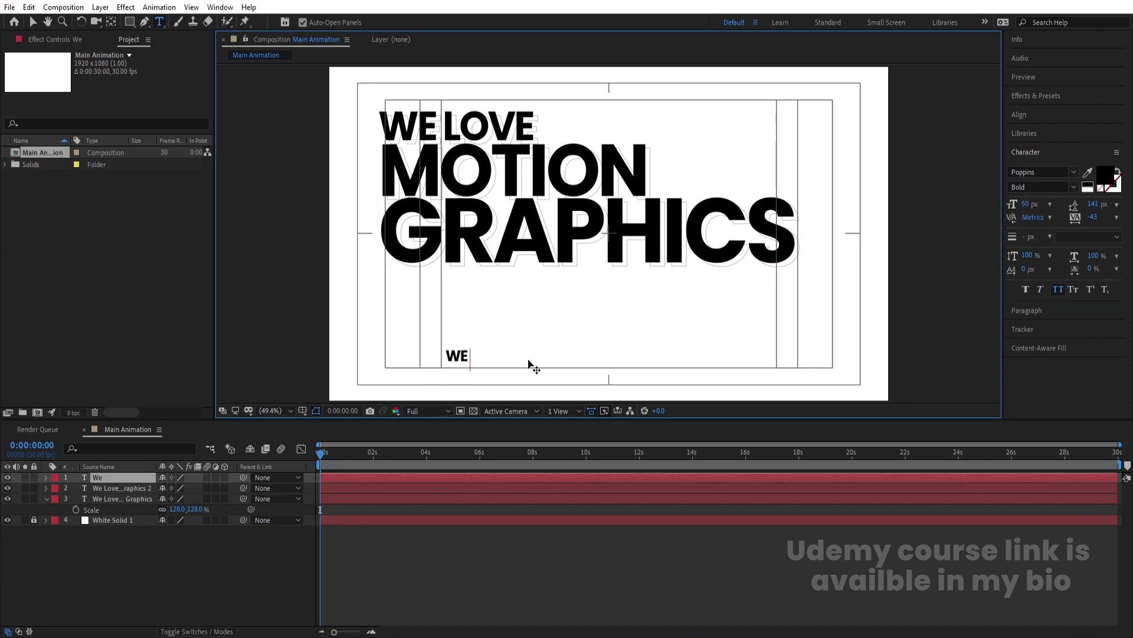
type(" LOVE MO")
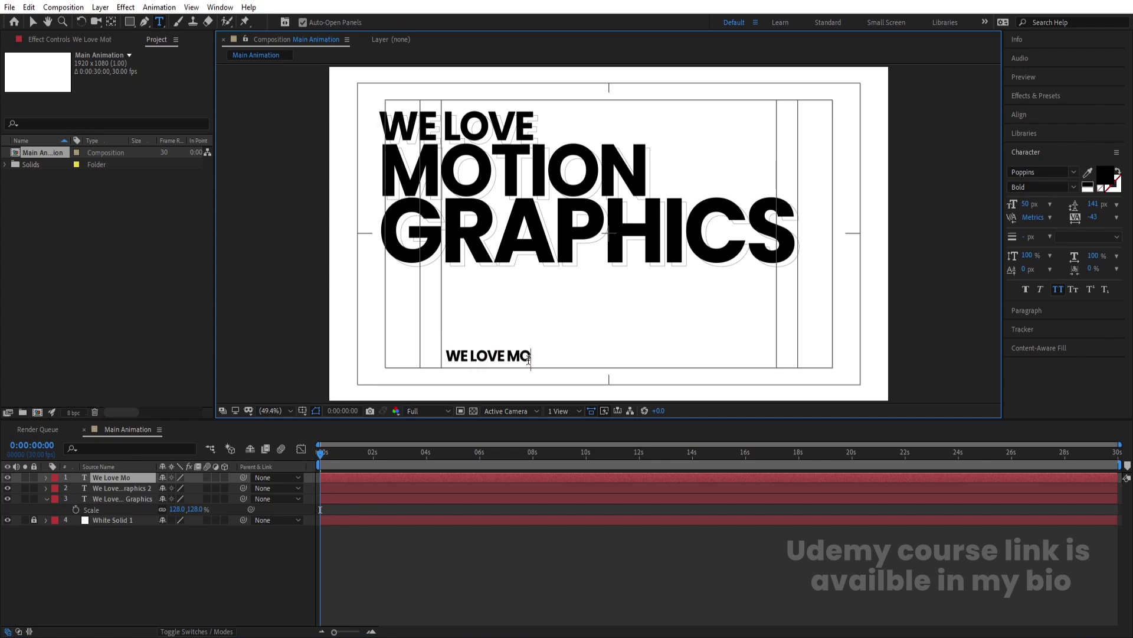
type("TION GRAPHICS")
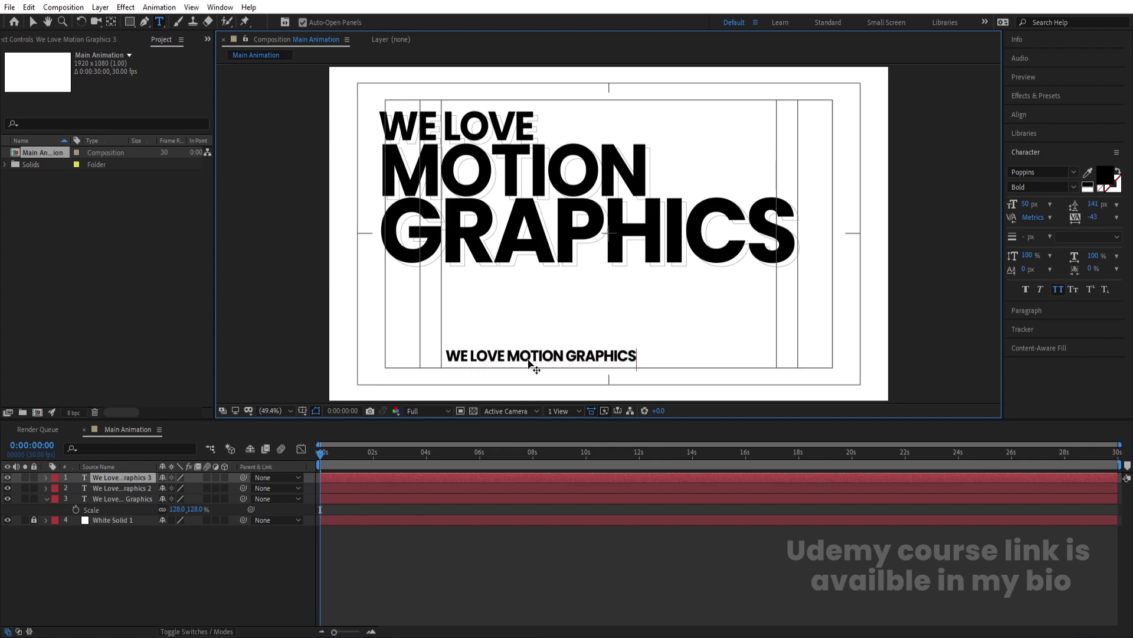
- Copy the small line's wording, and set its tracking to 0 and font size to 32 px
key("ctrl+a")
key("ctrl+c")
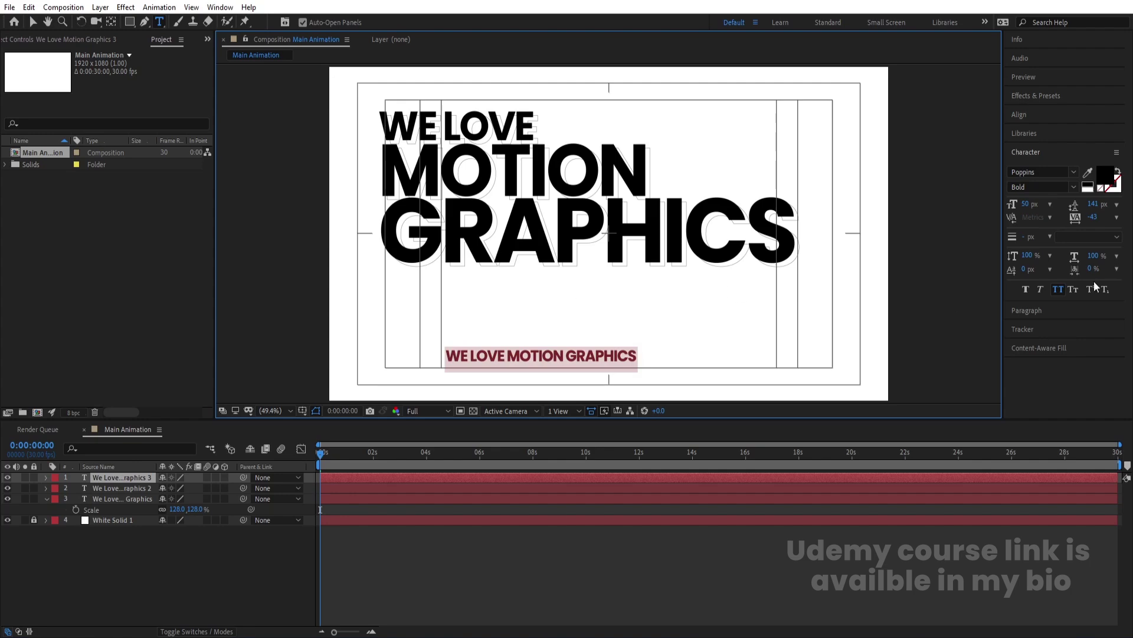
left_click(1095, 220)
type("0")
key("Return")
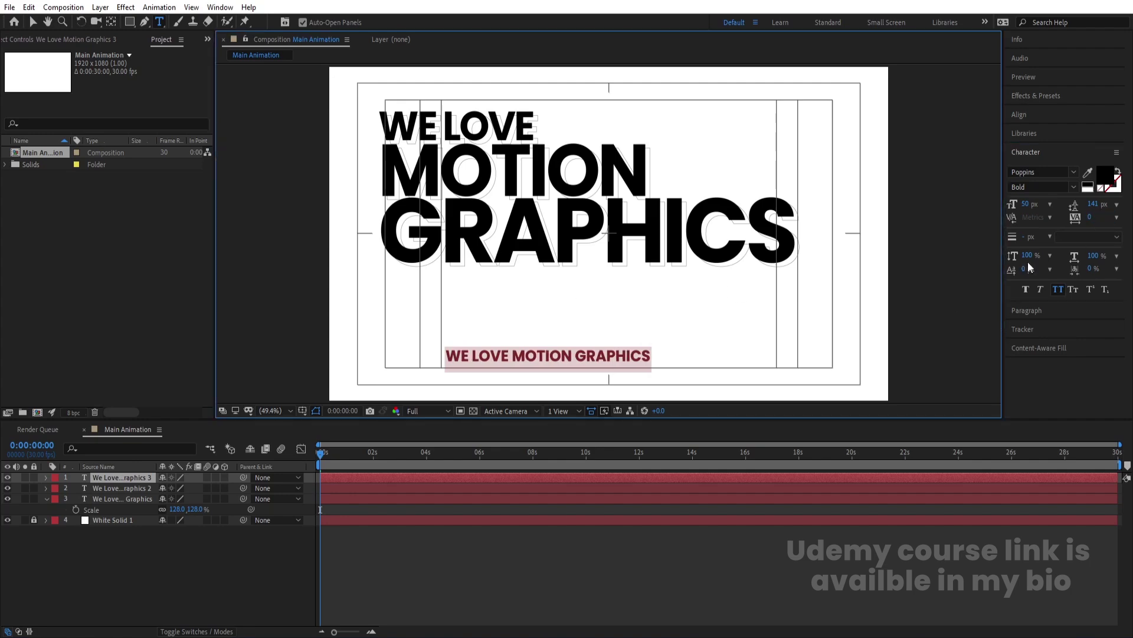
left_click(1025, 205)
type("32")
key("Return")
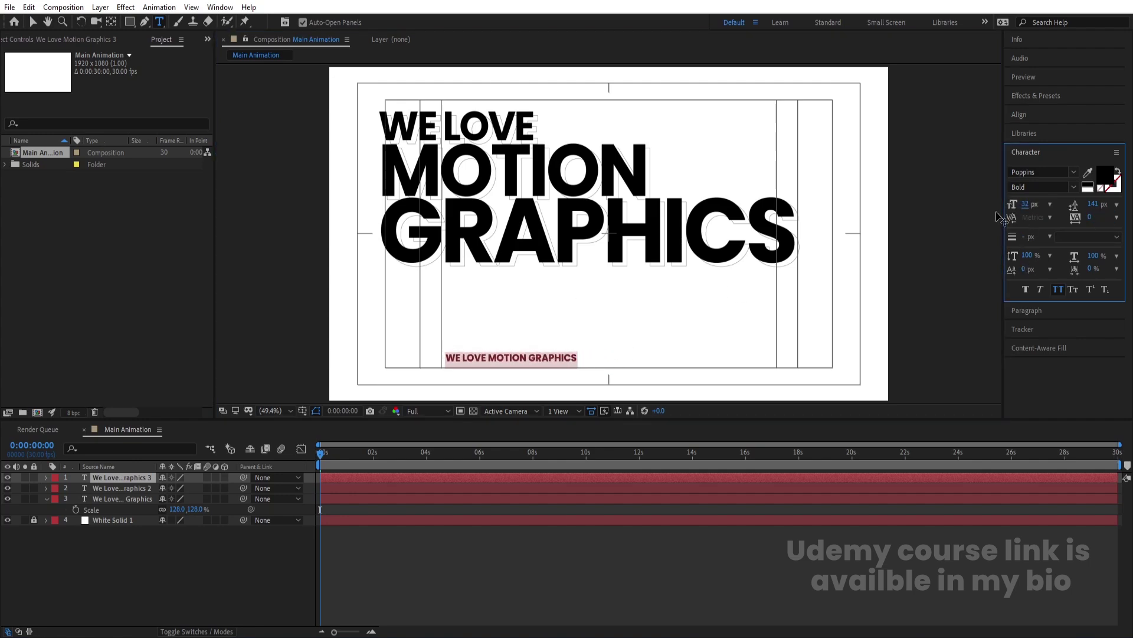
- Replace the small line's text with several spaced repeats of WE LOVE MOTION GRAPHICS on the same line
left_click(534, 361)
key("ctrl+a")
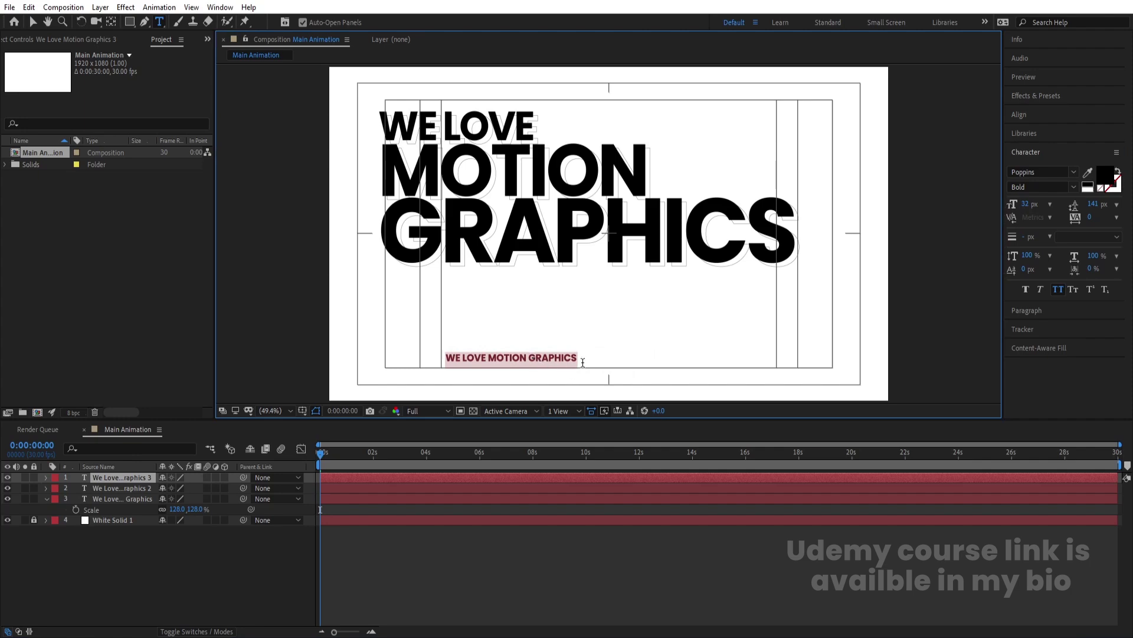
key("ctrl+v")
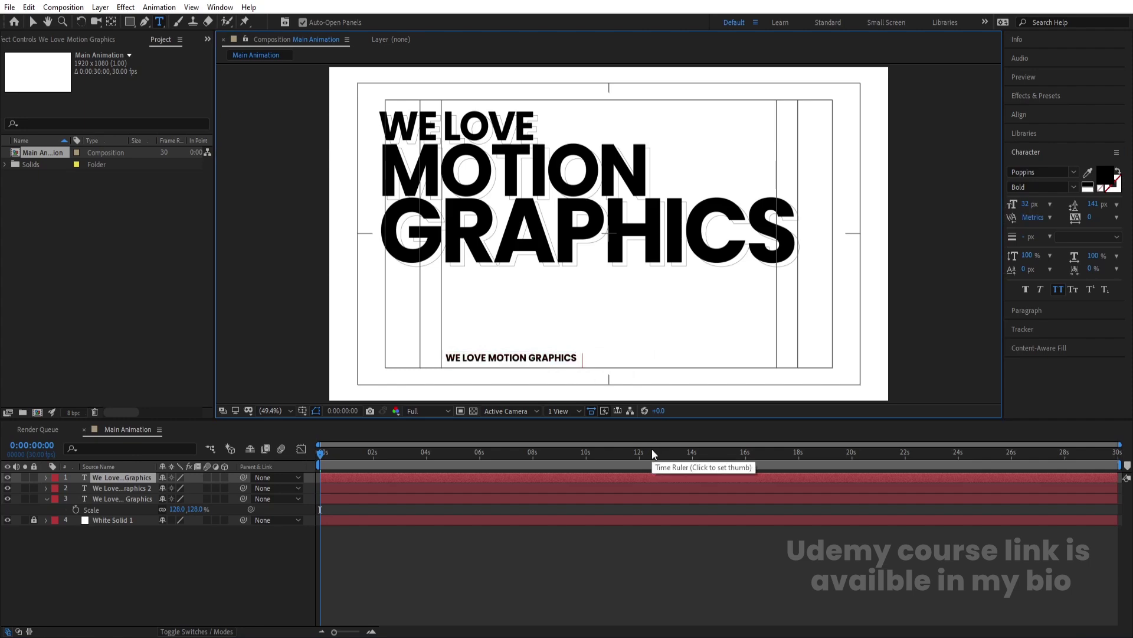
key("ctrl+v")
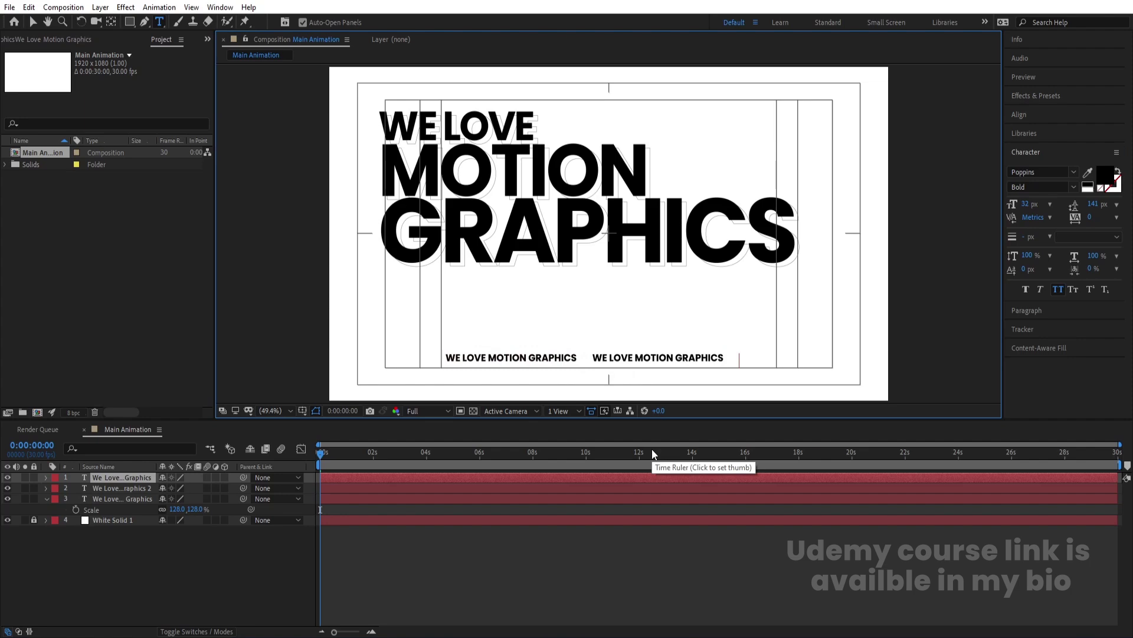
key("ctrl+v")
key("ctrl+v")
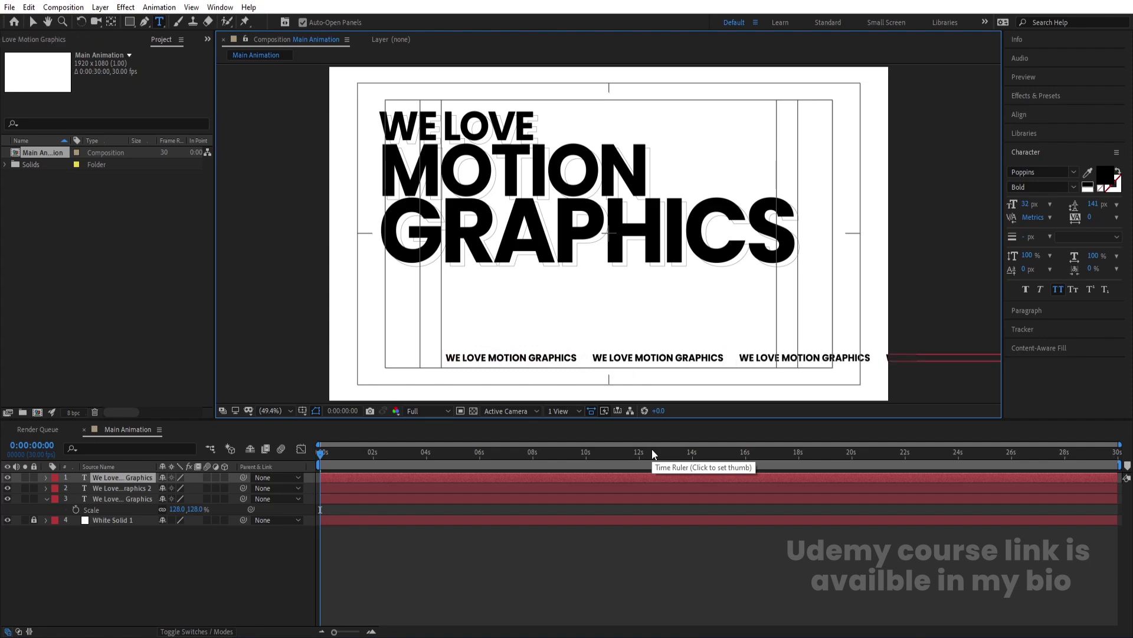
key("ctrl+a")
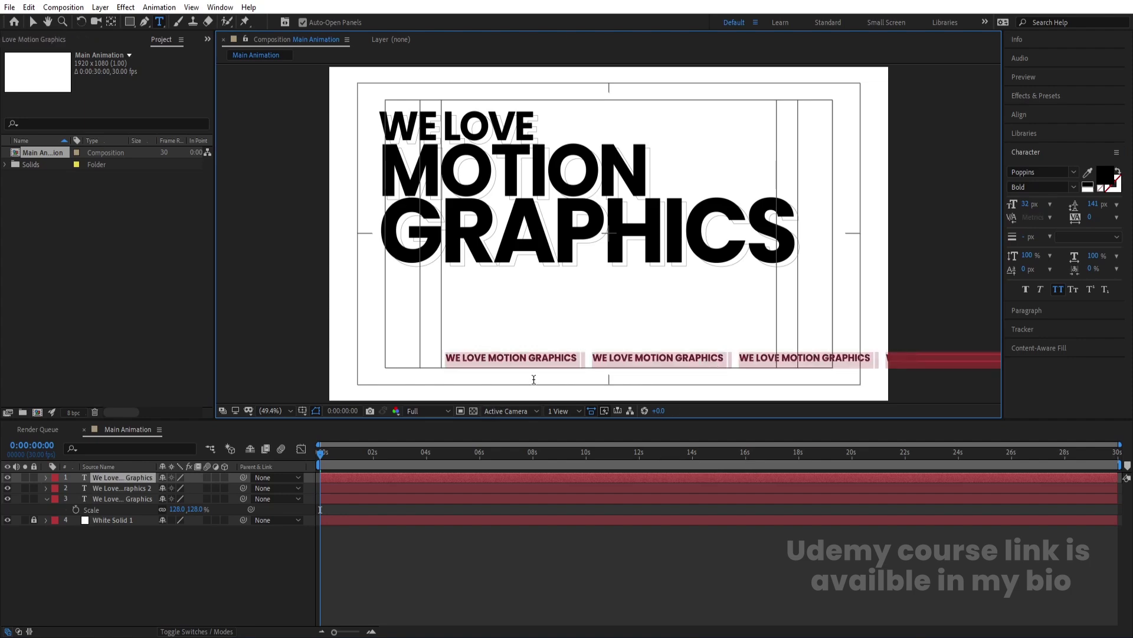
- Shift the small repeating line left past the frame edge and append more WE LOVE MOTION GRAPHICS copies to span the full width
left_click(30, 22)
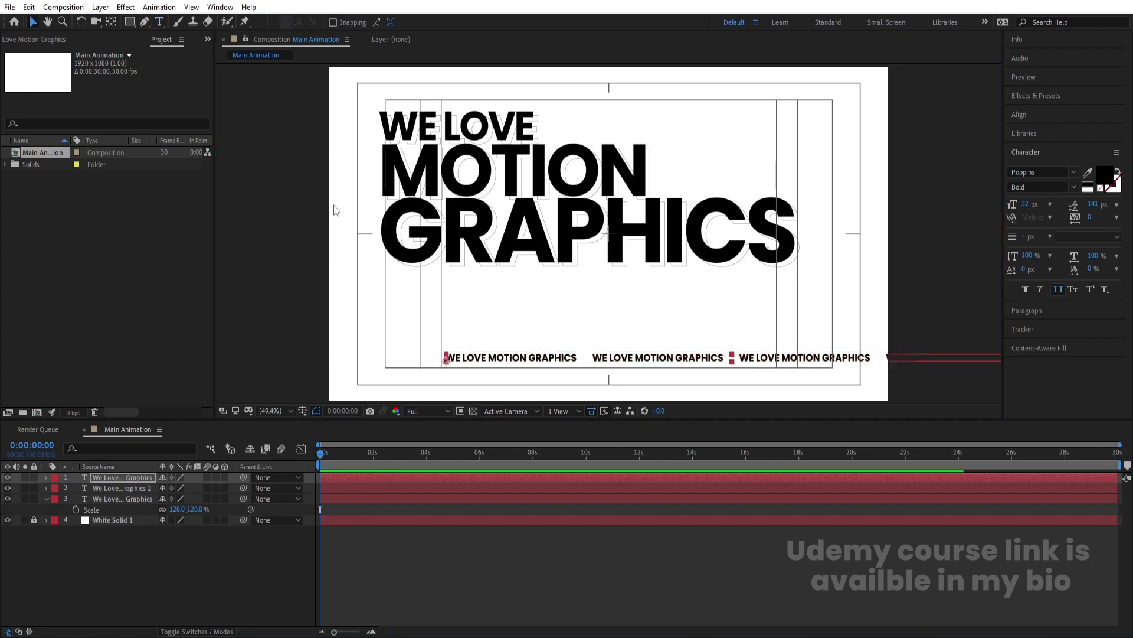
left_click_drag(643, 361, 314, 362)
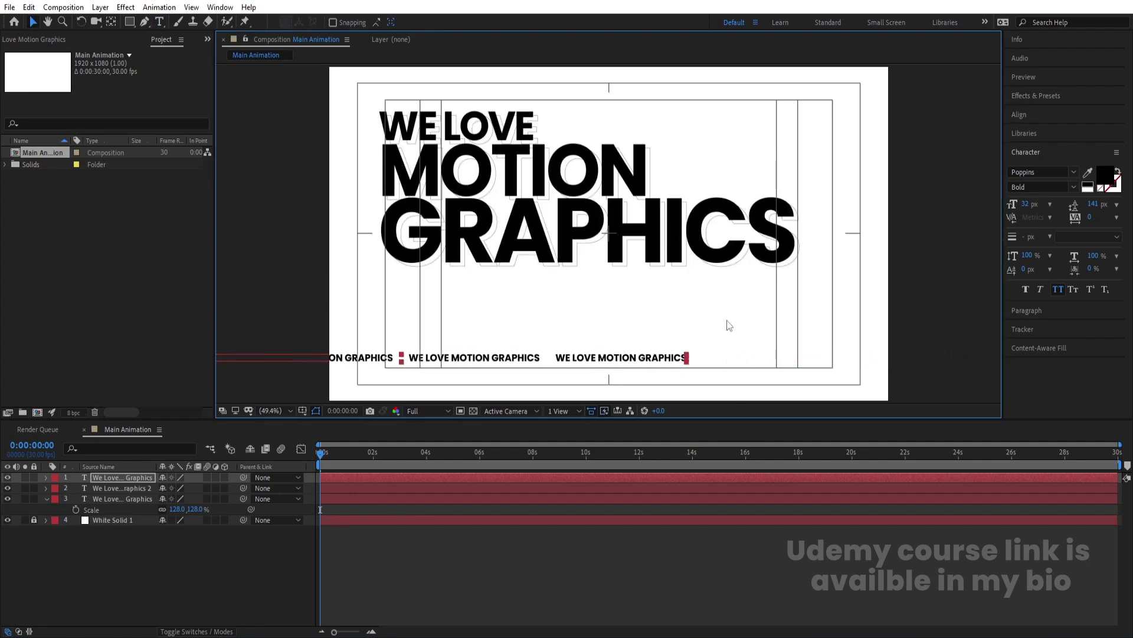
key("ctrl+t")
key("Escape")
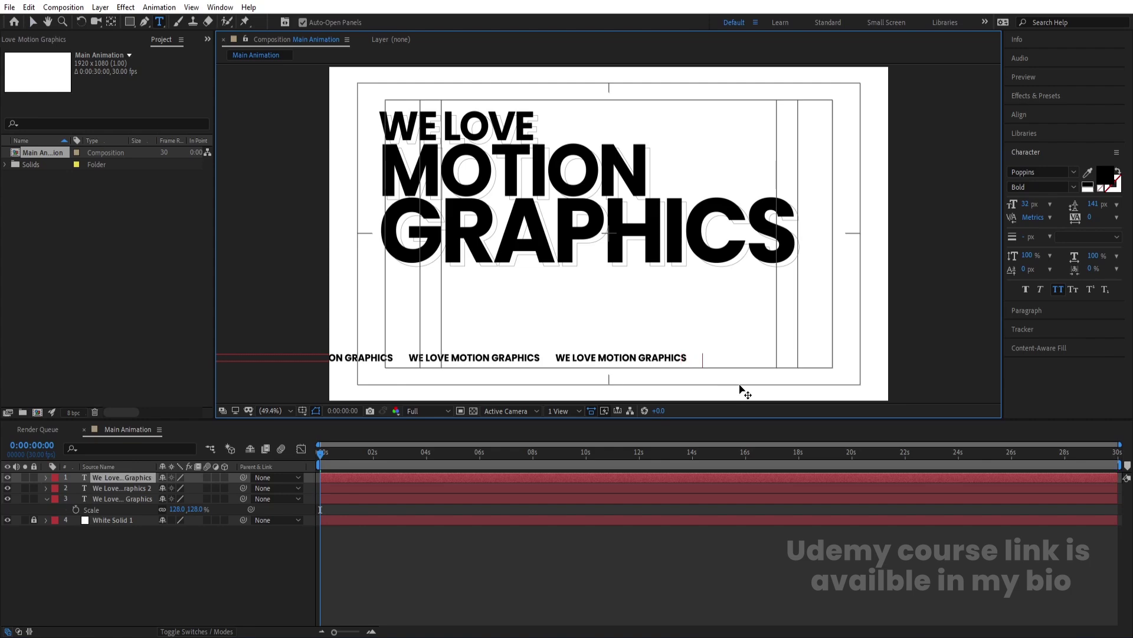
double_click(123, 477)
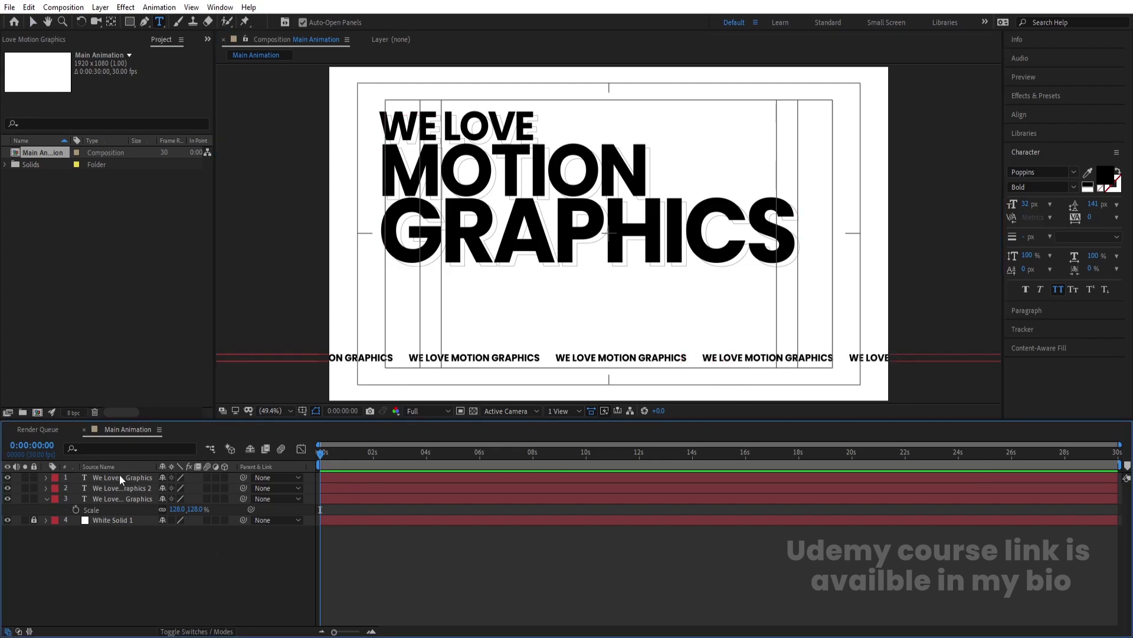
- Draw a rectangular mask near the frame border on the small text layer and set its text path to Mask 1
left_click(130, 26)
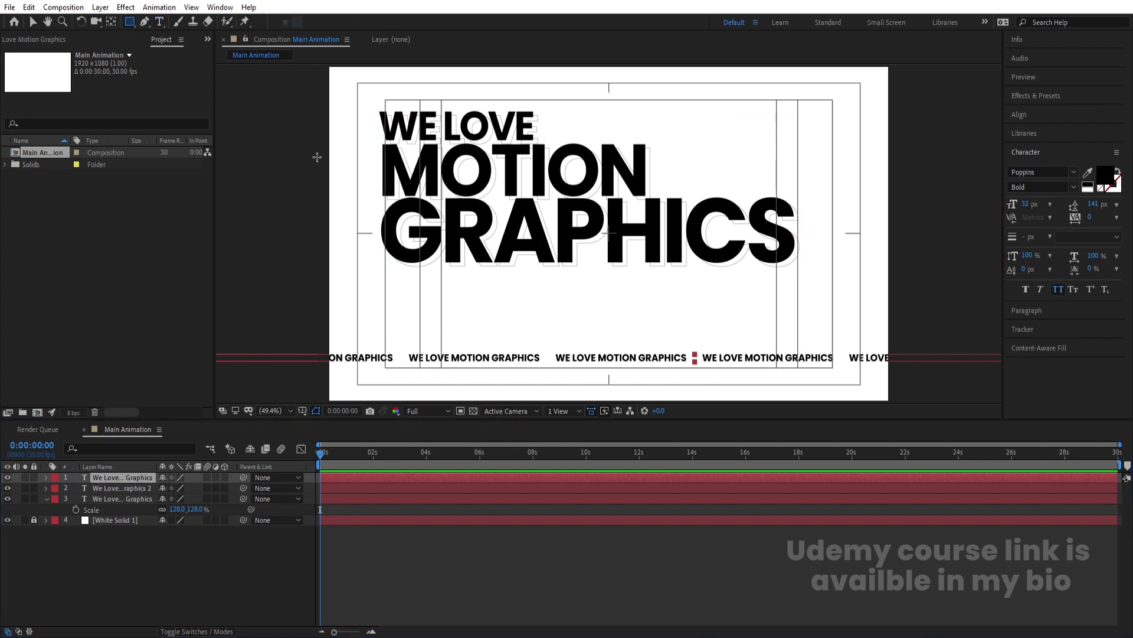
left_click_drag(350, 86, 868, 382)
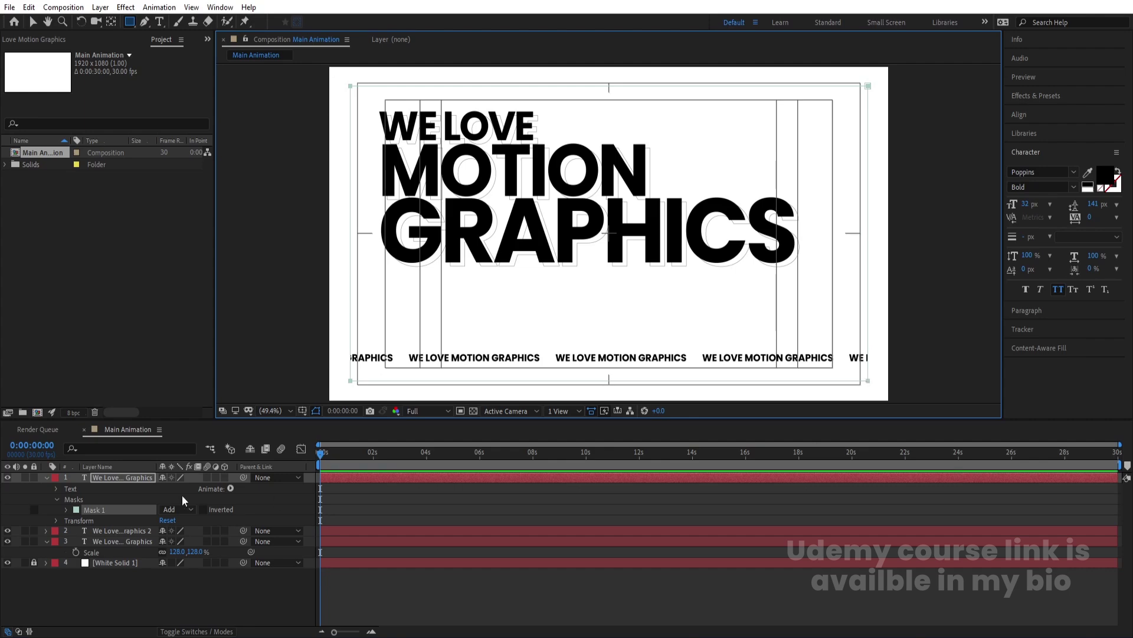
left_click(56, 489)
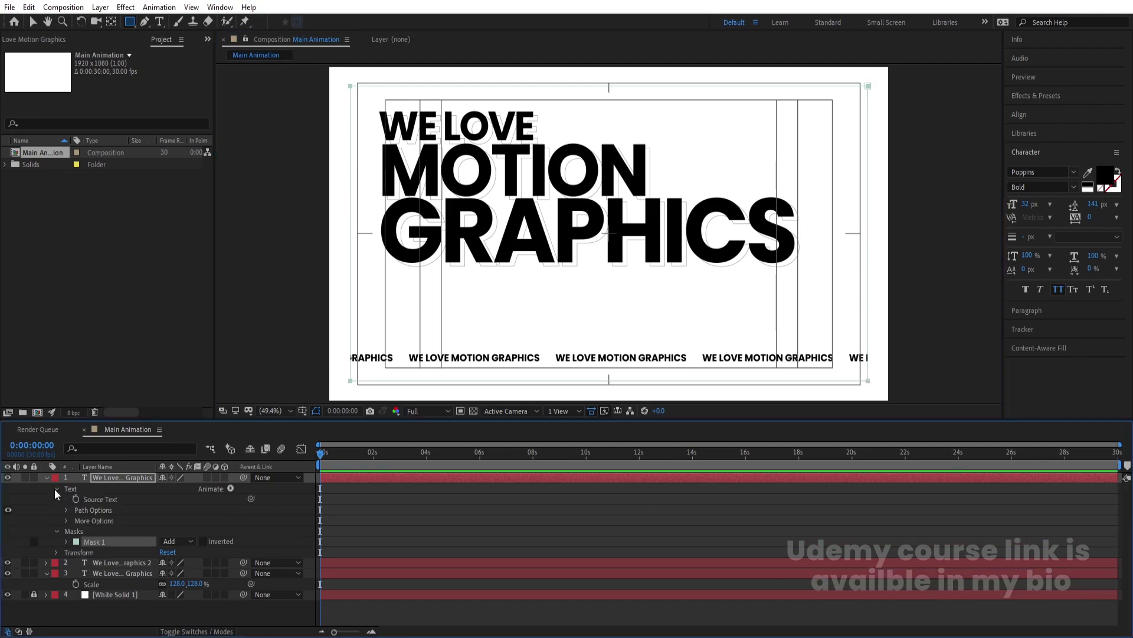
left_click(65, 509)
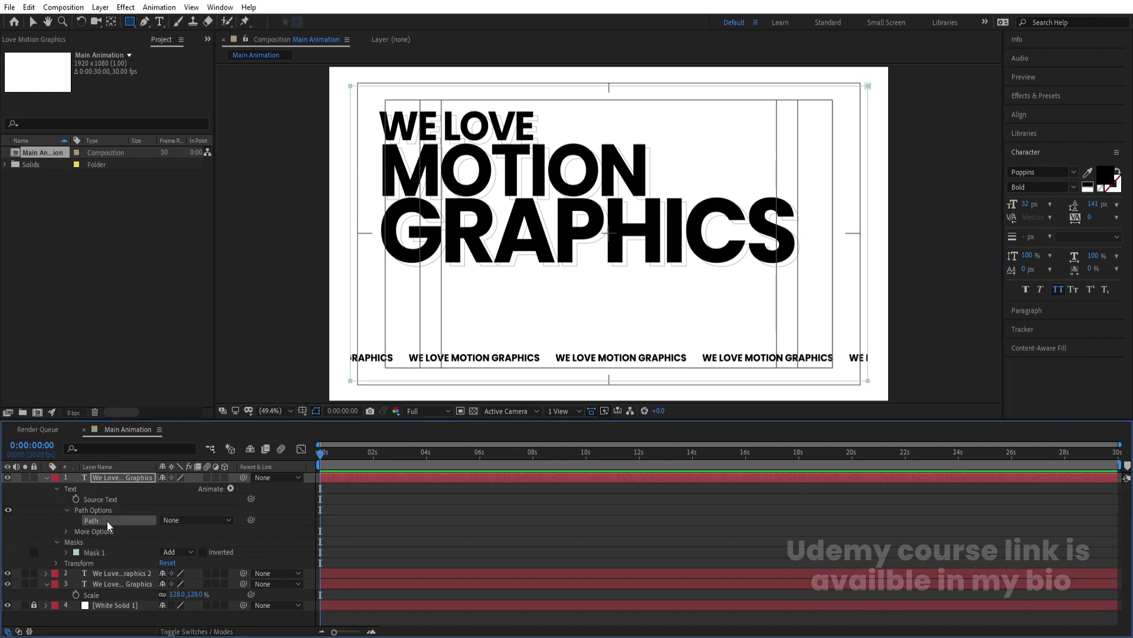
left_click(195, 520)
left_click(179, 550)
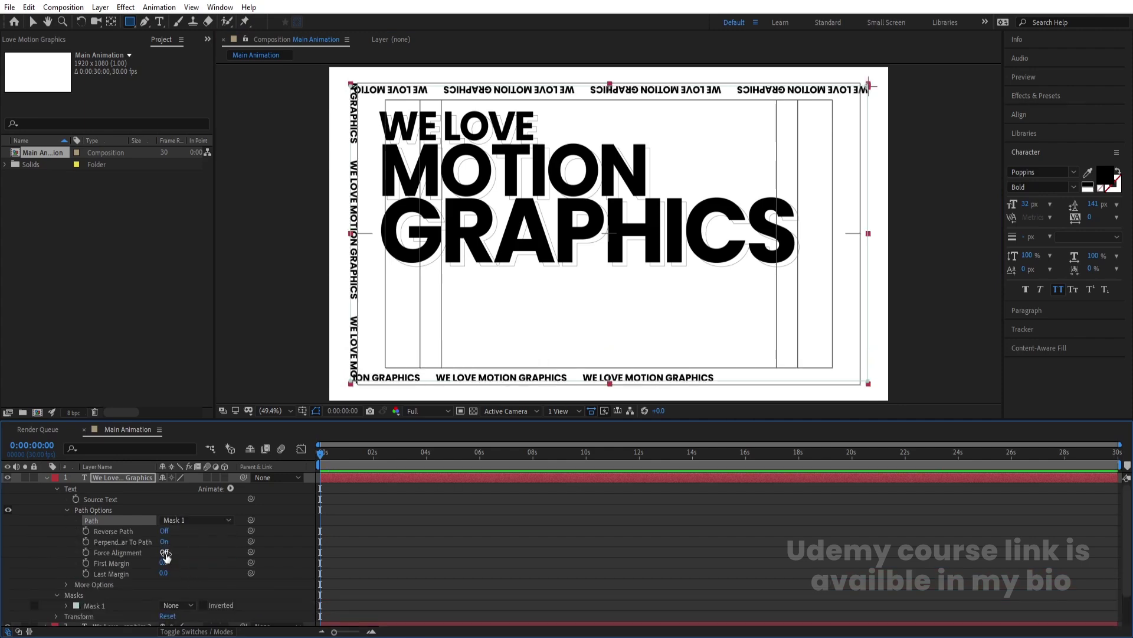
- Turn on Force Alignment and Reverse Path so the small text fills the outside of its rectangular path
left_click(165, 552)
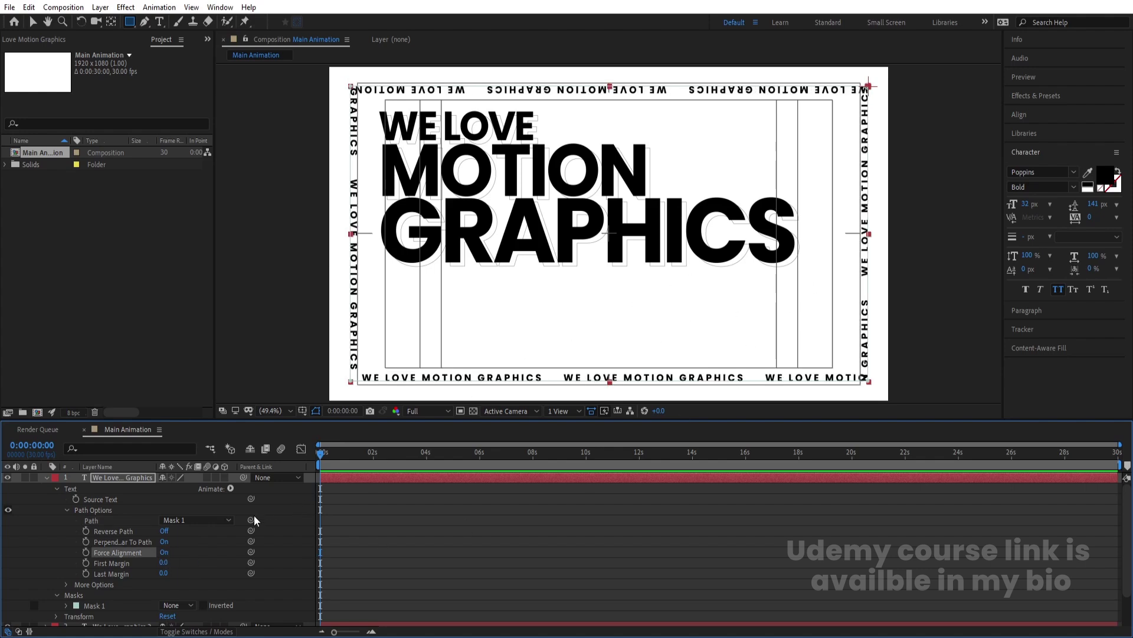
left_click_drag(164, 572, 296, 539)
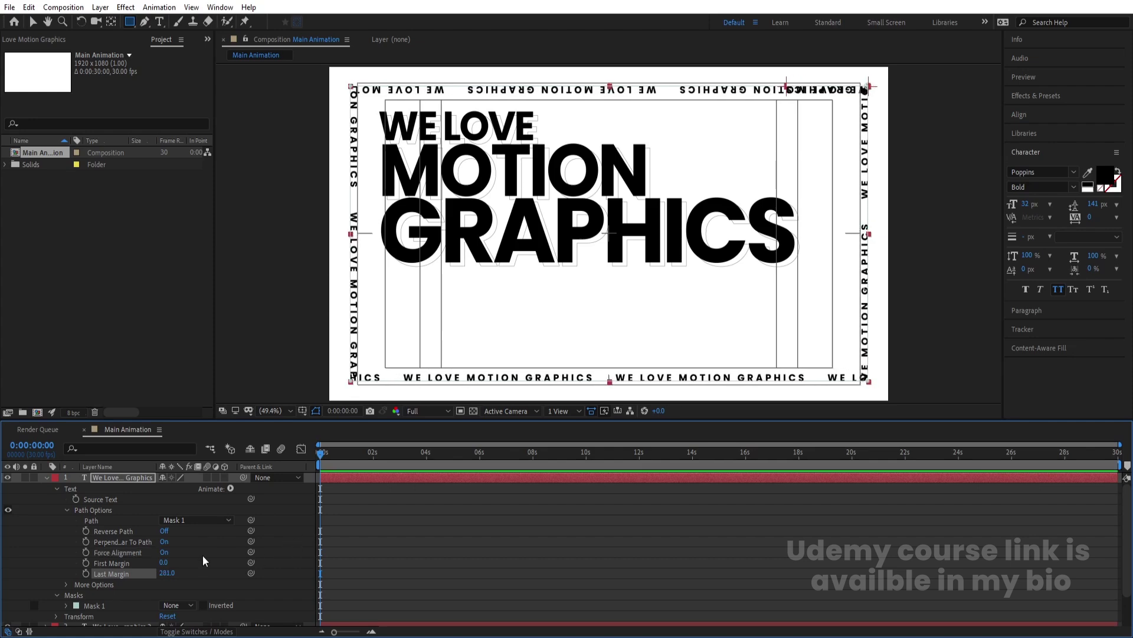
key("ctrl+z")
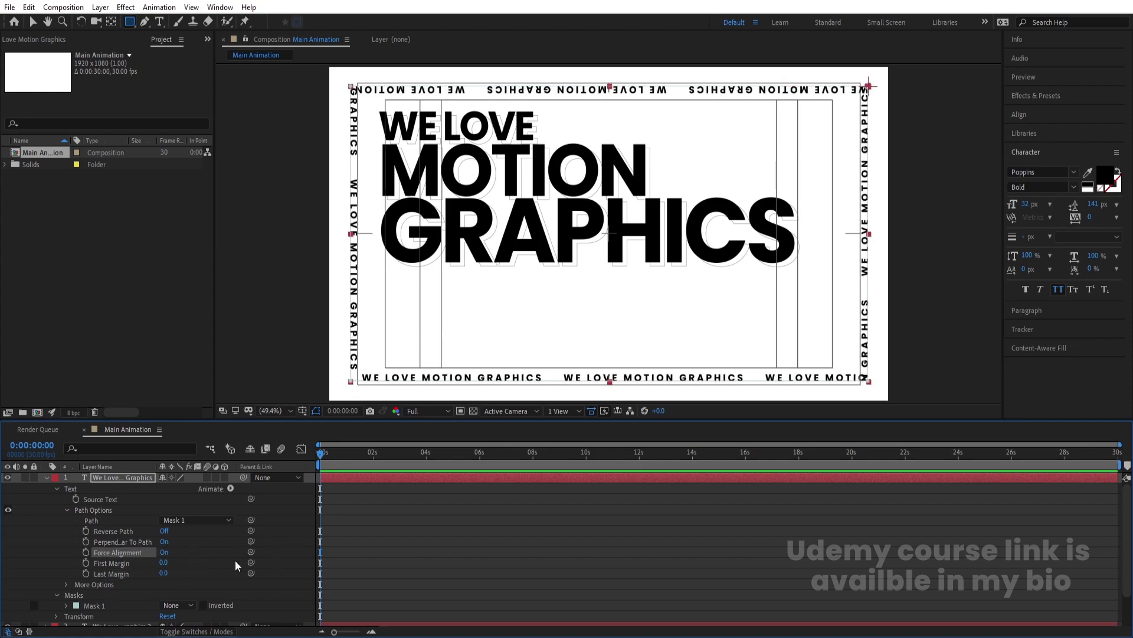
left_click(537, 530)
left_click(118, 476)
key("v")
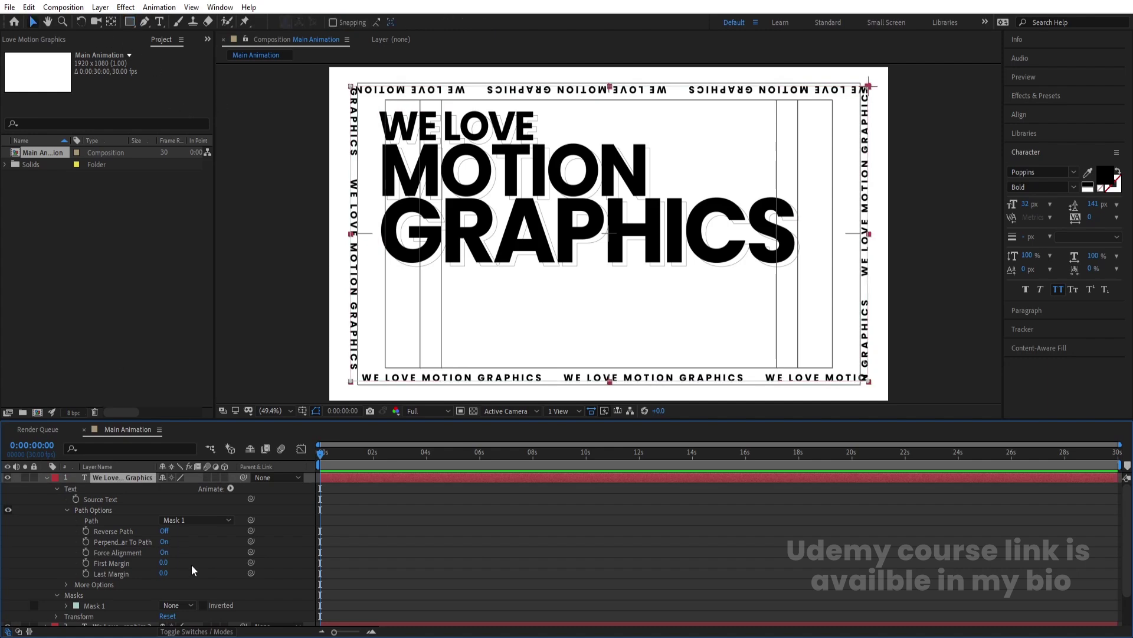
left_click(163, 531)
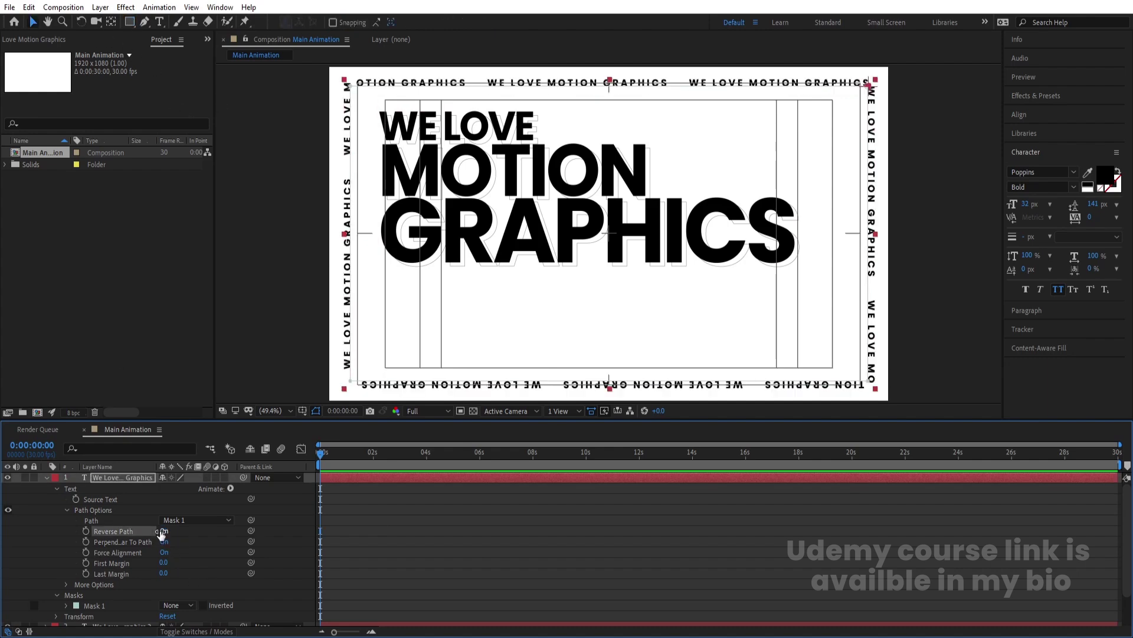
left_click(291, 504)
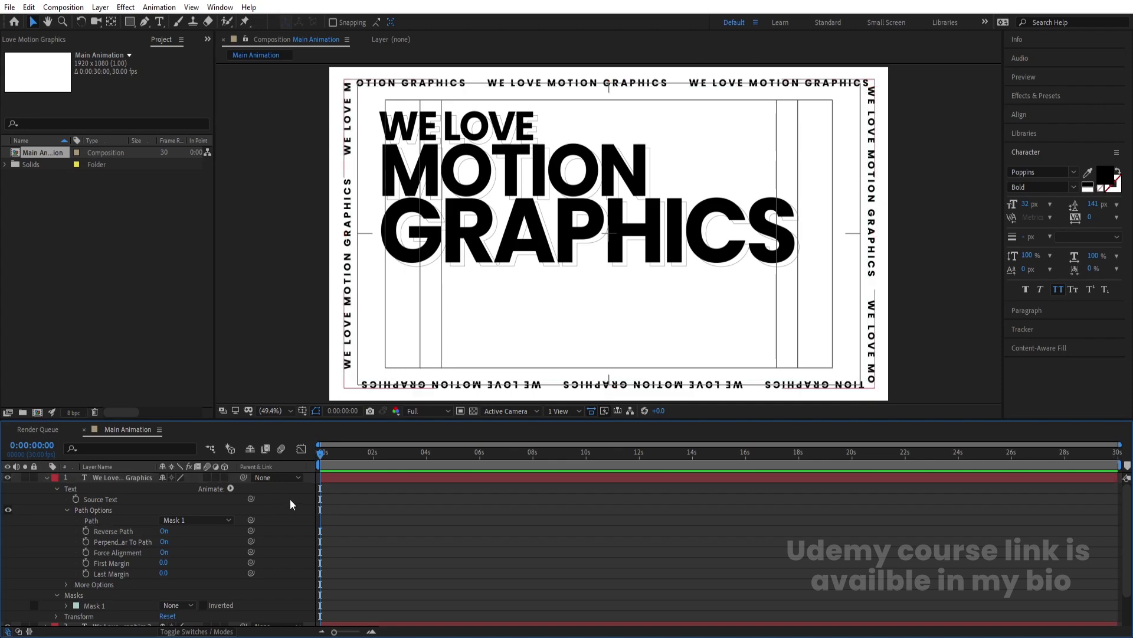
- Widen the border text's rectangular mask slightly by moving its left and right sides outward
left_click(46, 478)
left_click(112, 477)
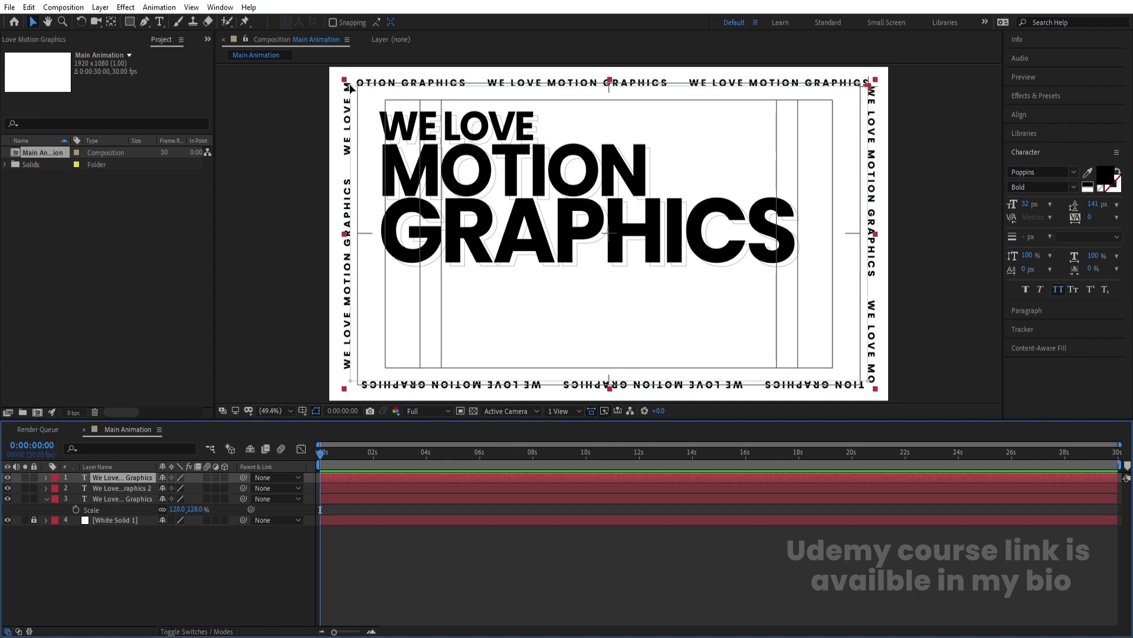
left_click(351, 87)
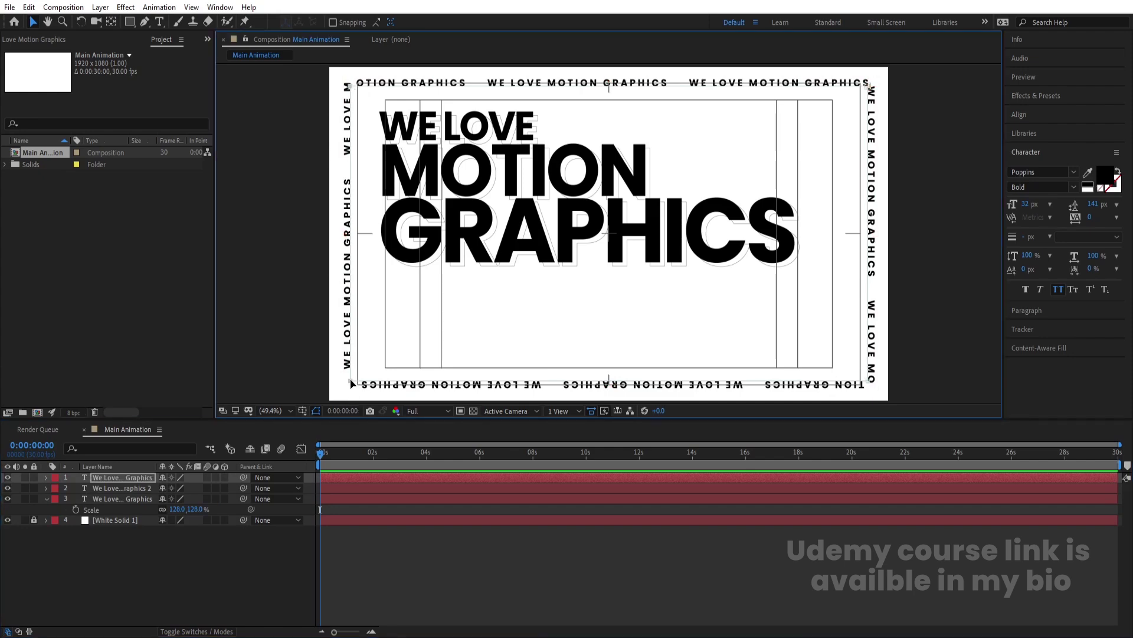
left_click_drag(352, 384, 347, 385)
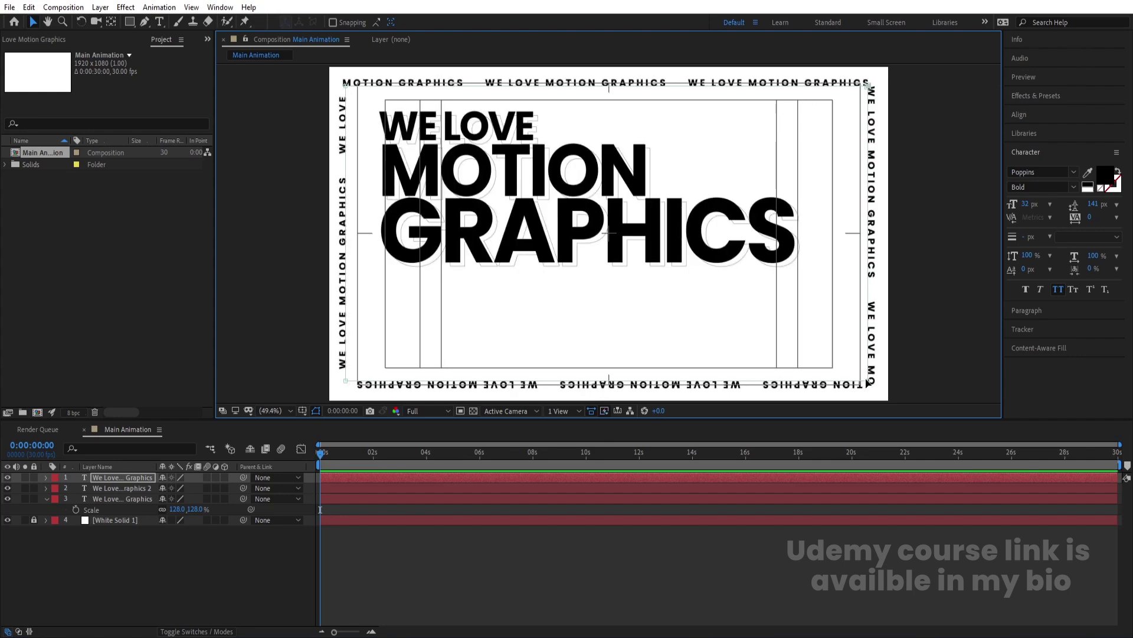
left_click_drag(886, 396, 891, 397)
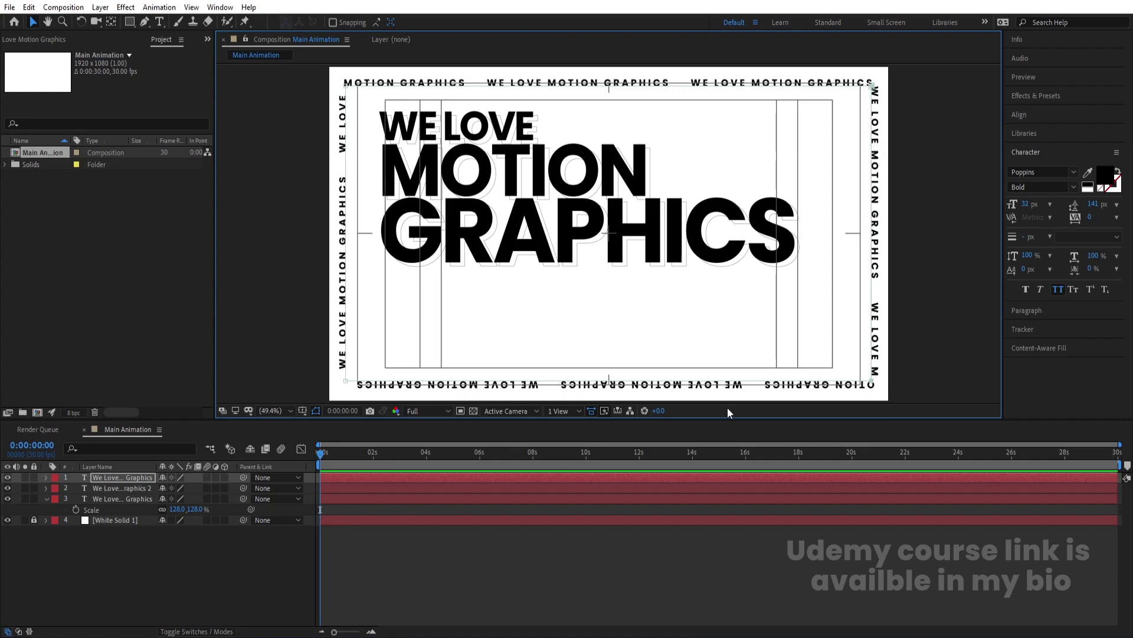
left_click(224, 548)
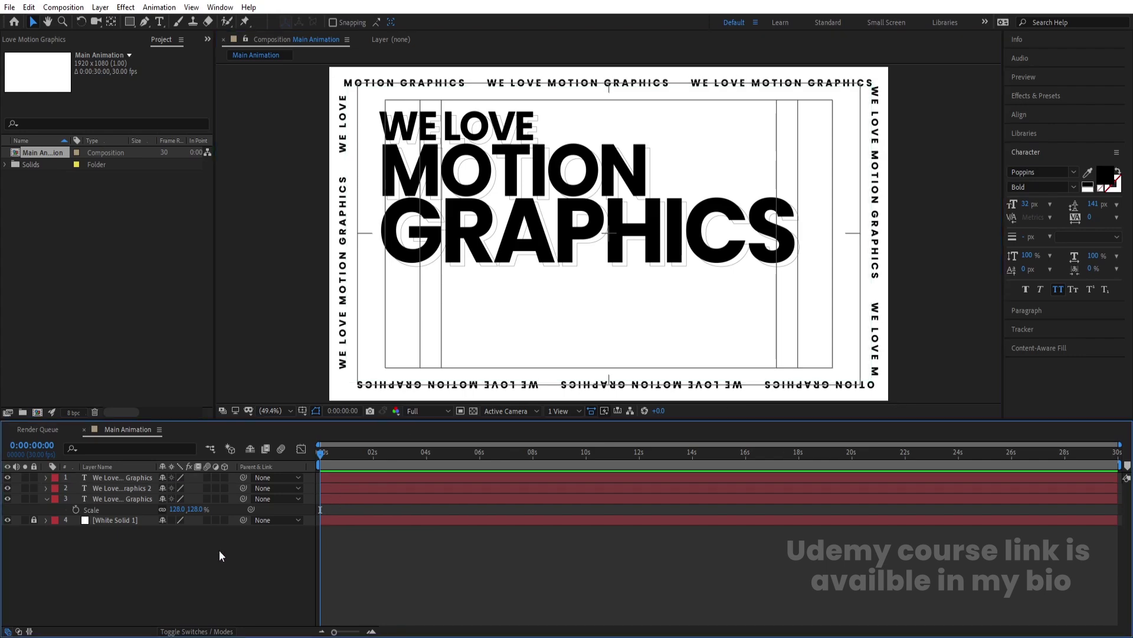
- Unlock the white solid and pre-compose all four layers into a composition named Template
left_click(33, 519)
left_click_drag(119, 547, 90, 462)
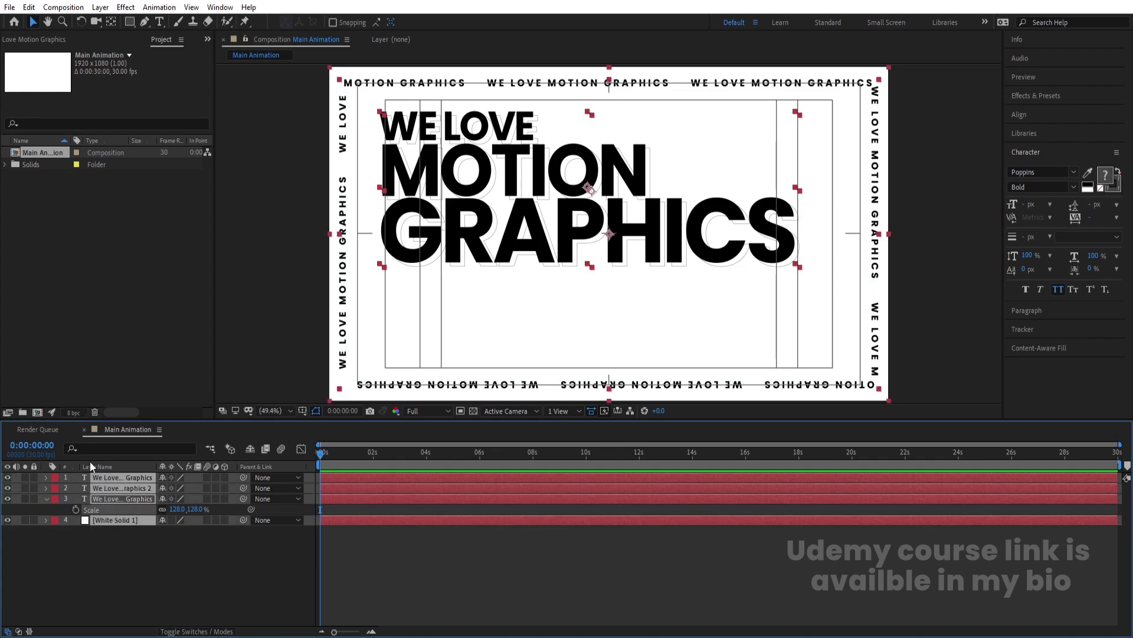
key("ctrl+shift+c")
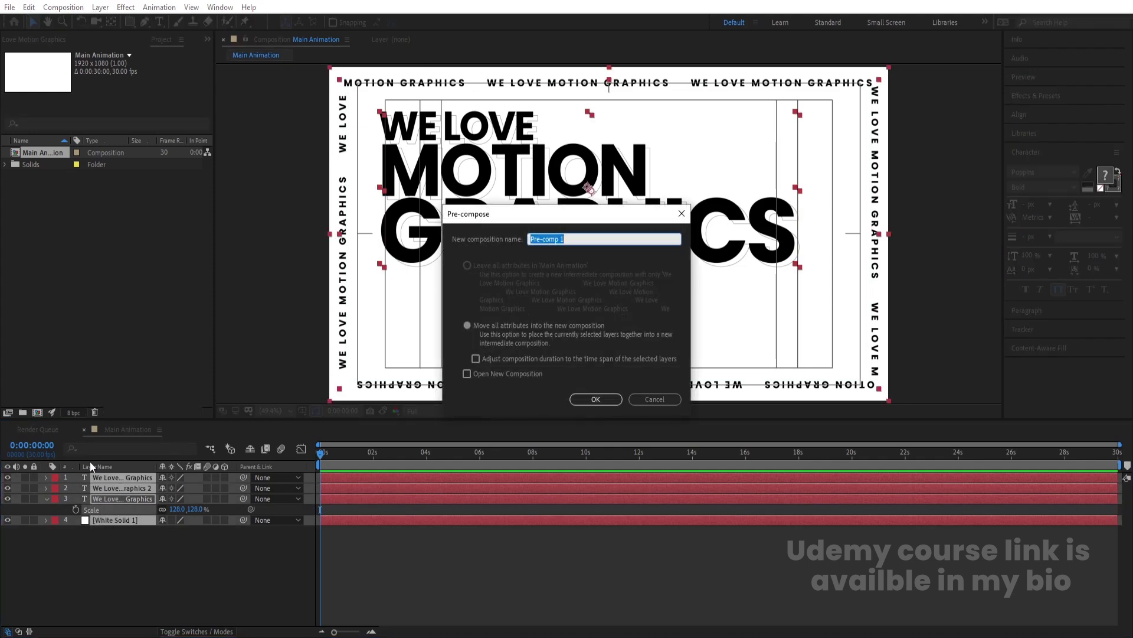
type("Animation")
key("ctrl+a")
type("Template")
key("Return")
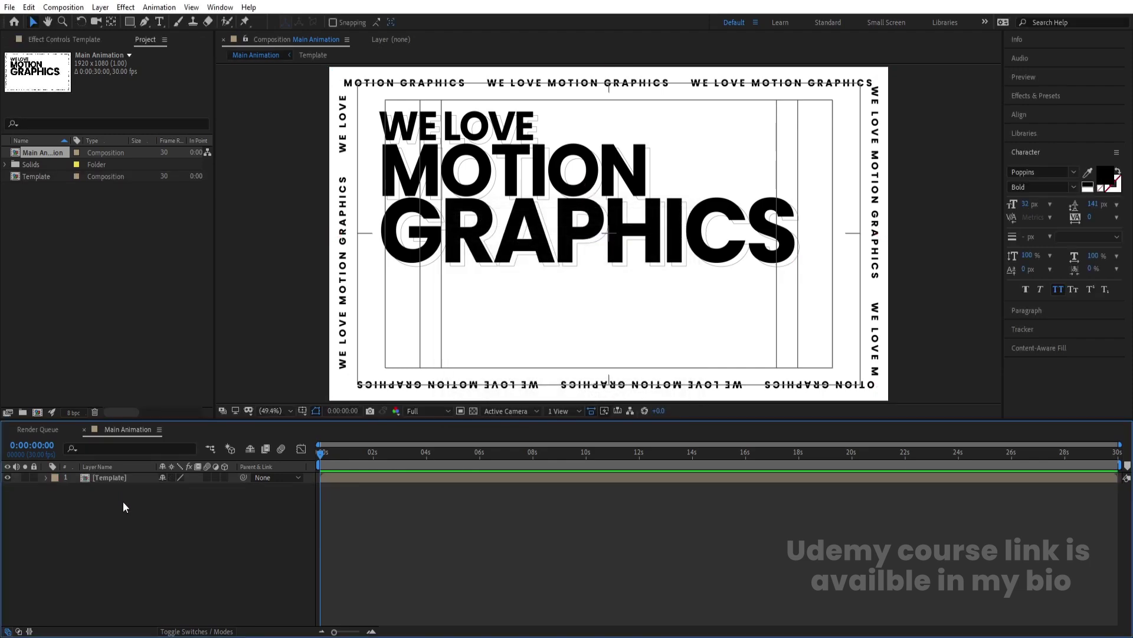
key("space")
key("space")
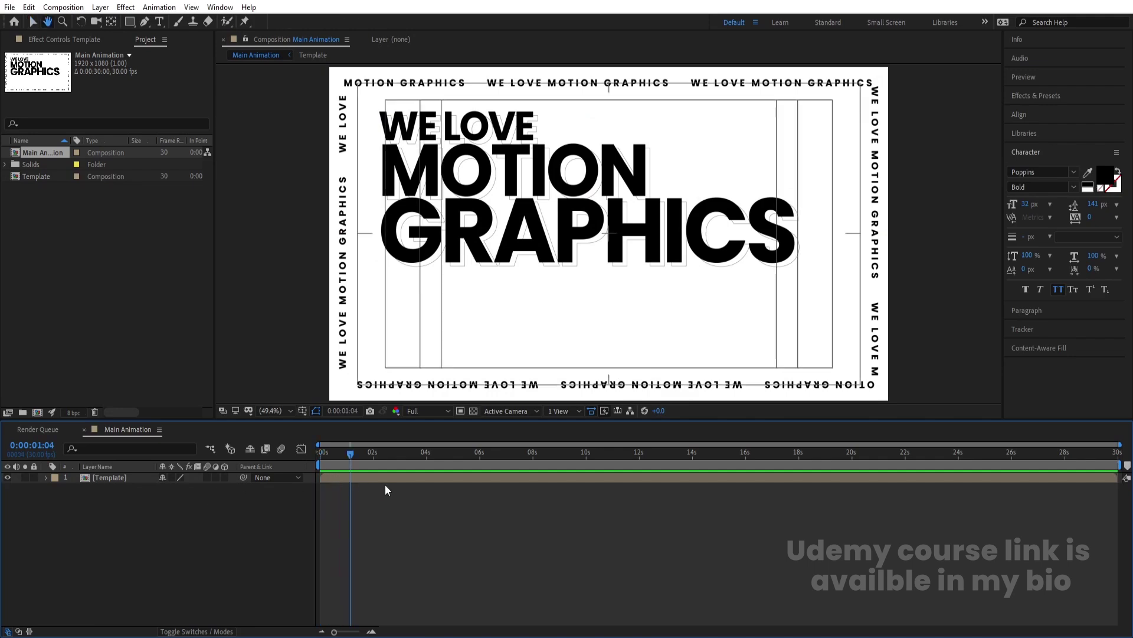
key("space")
key("space")
key("Home")
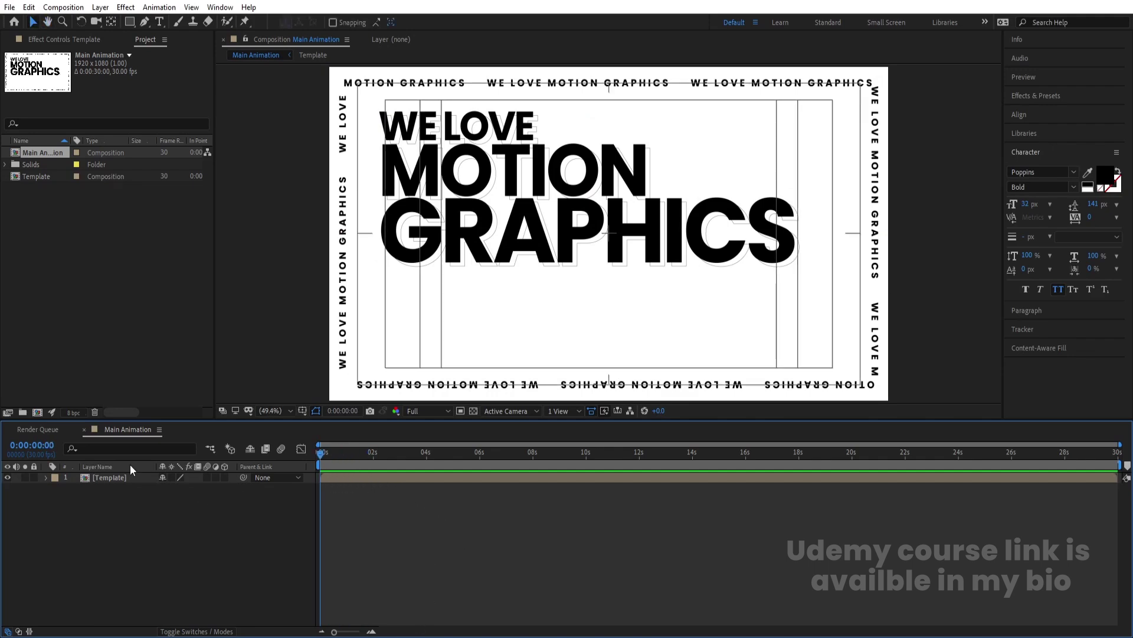
- Mask the Template layer to a narrow full-height strip along the frame's left edge and reveal its Mask Path property
left_click(112, 476)
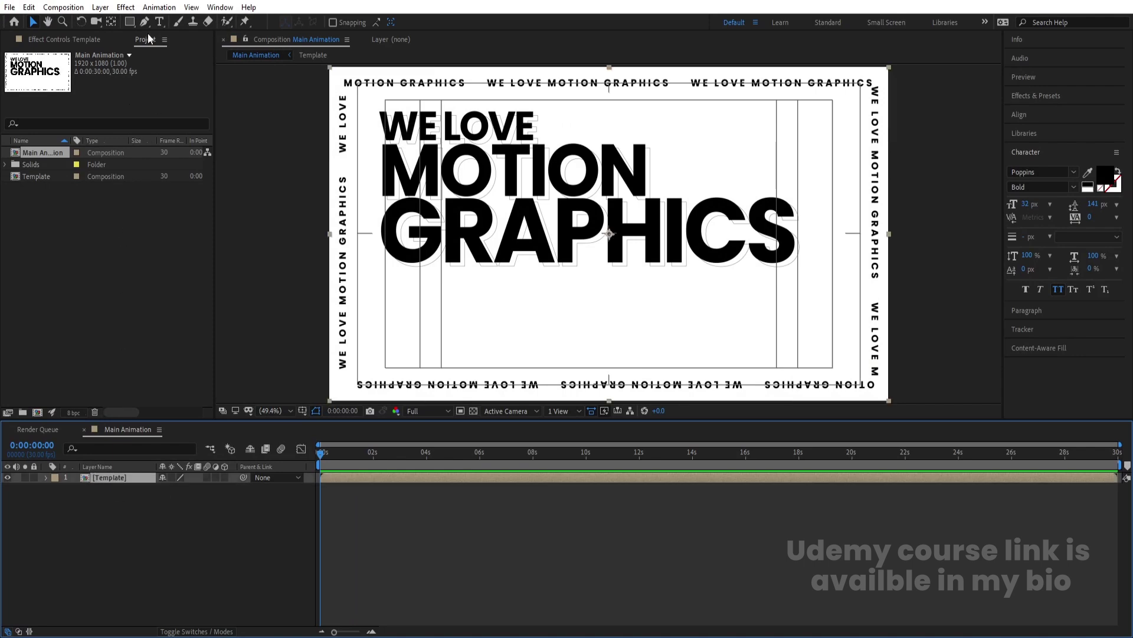
left_click(129, 22)
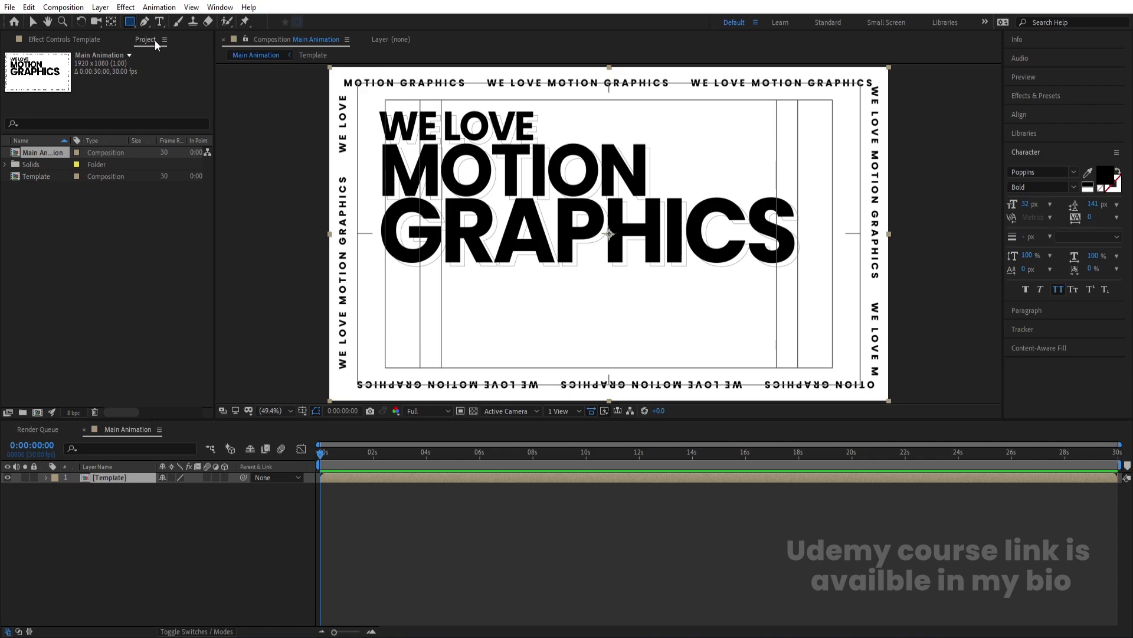
left_click_drag(330, 66, 387, 401)
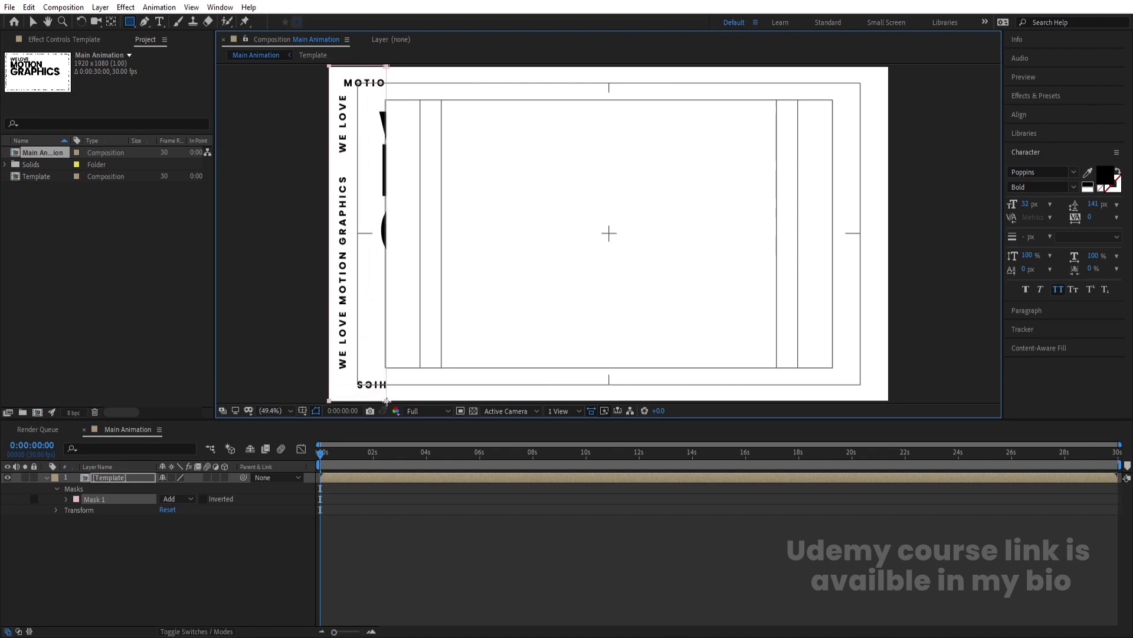
left_click(121, 480)
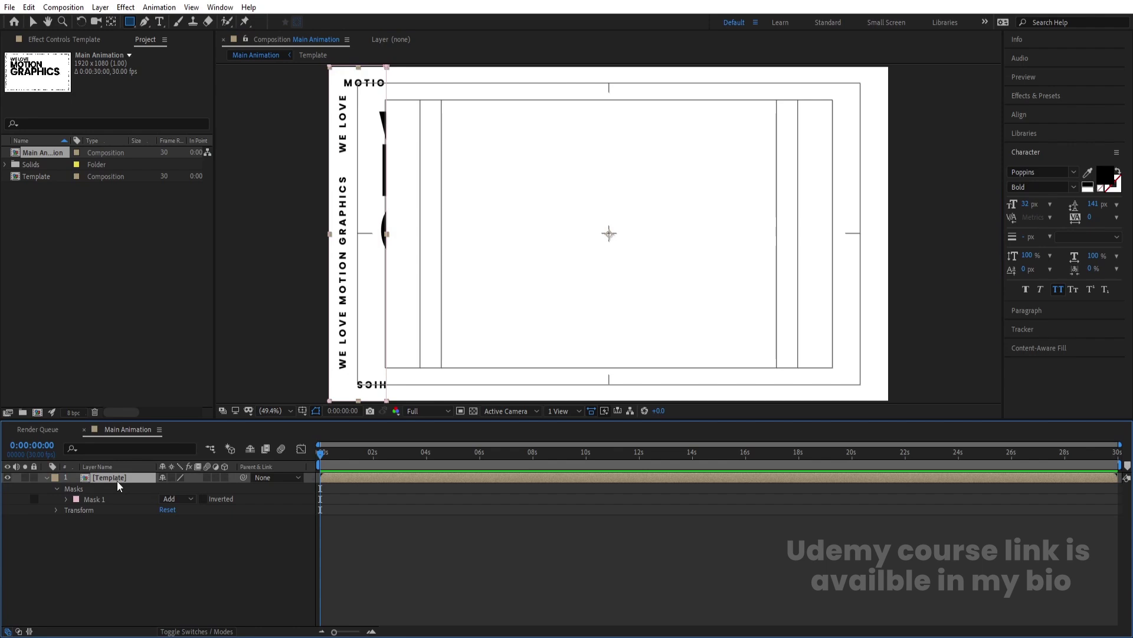
key("m")
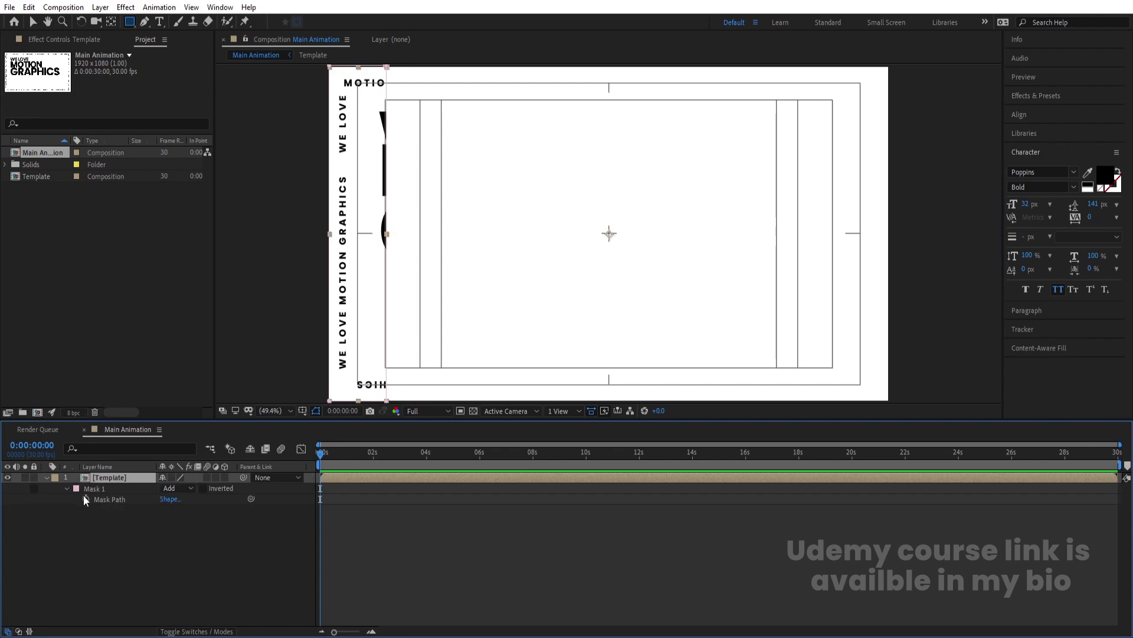
- Add a Mask Path keyframe at 0 seconds and set the Main Animation composition's background color to red (FF0000)
left_click(85, 499)
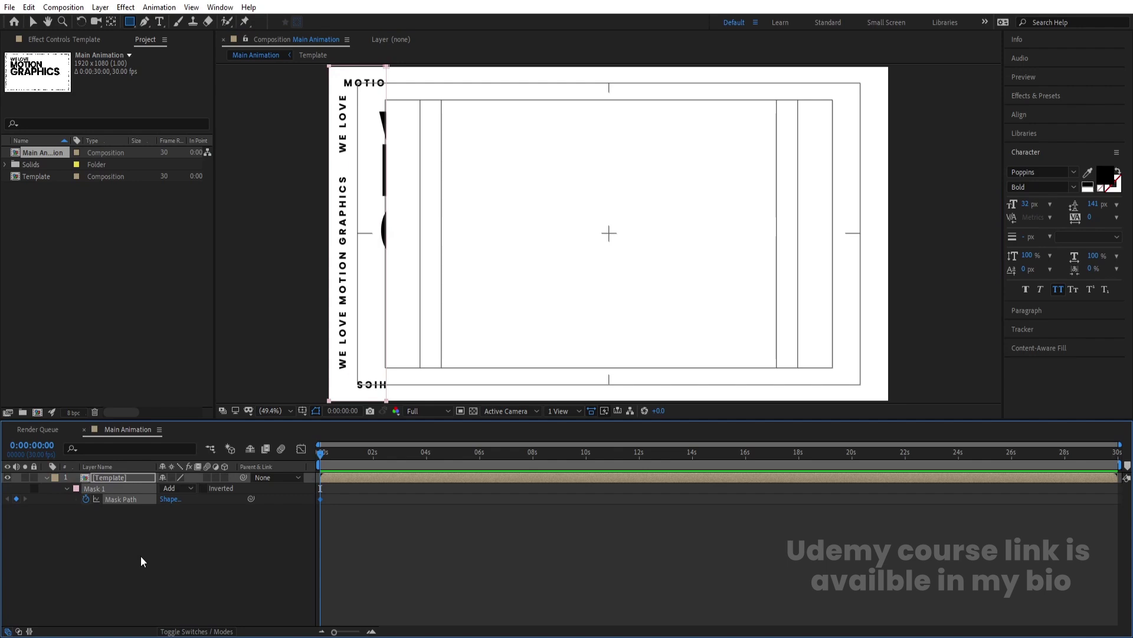
key("ctrl+k")
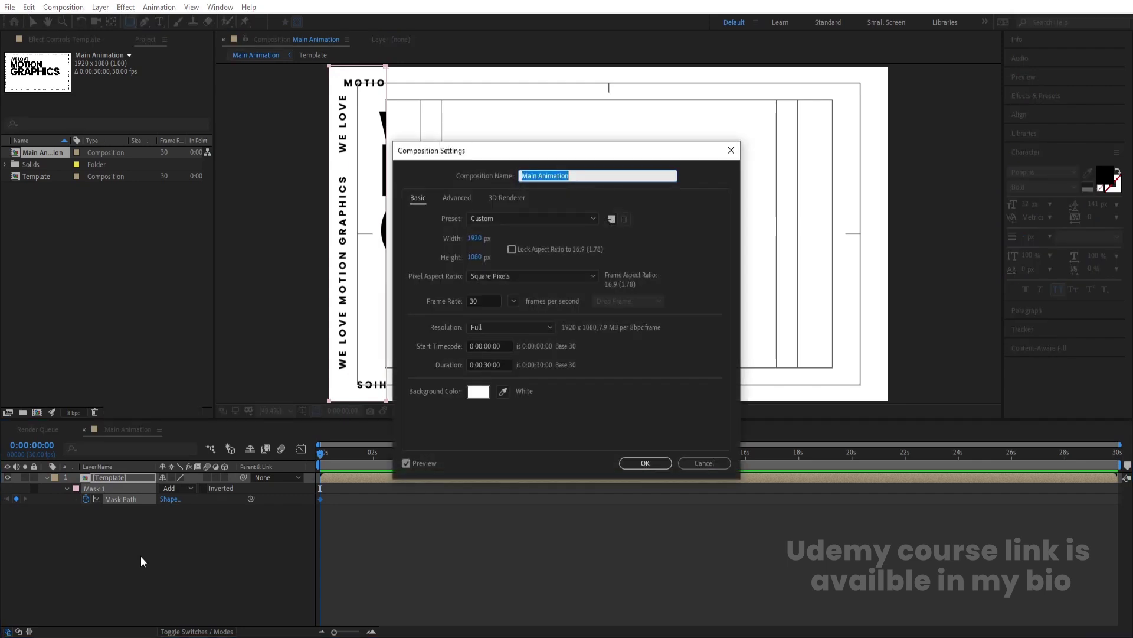
left_click(477, 391)
type("FF0000")
key("Return")
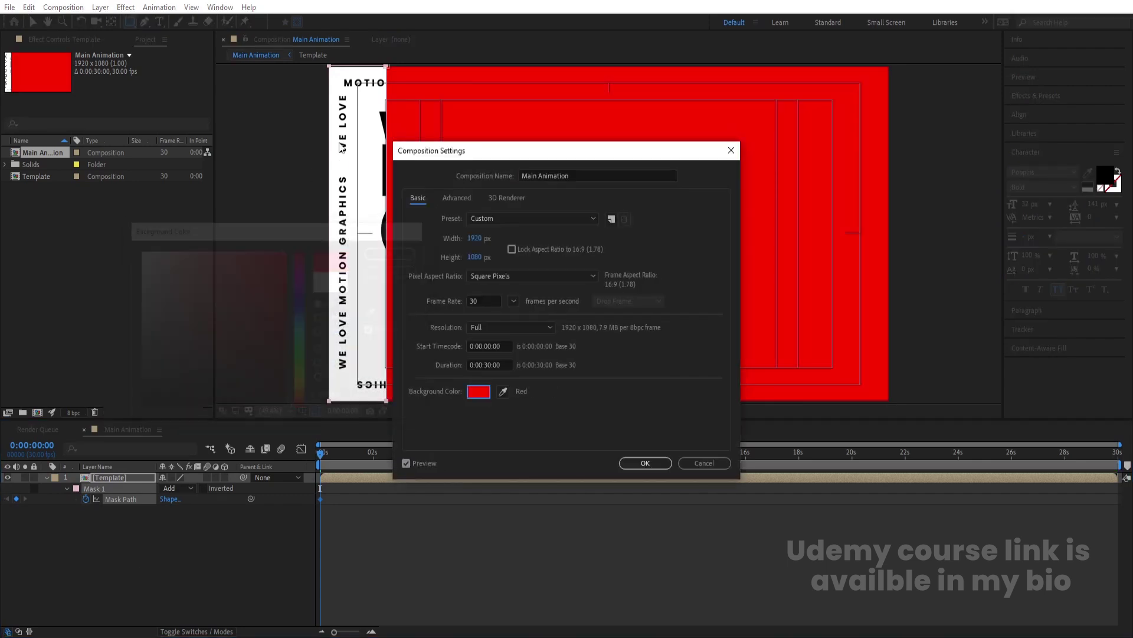
key("Return")
left_click(143, 537)
- Duplicate the Template layer and shift the copy's mask right by one strip width to form the second strip
left_click(97, 477)
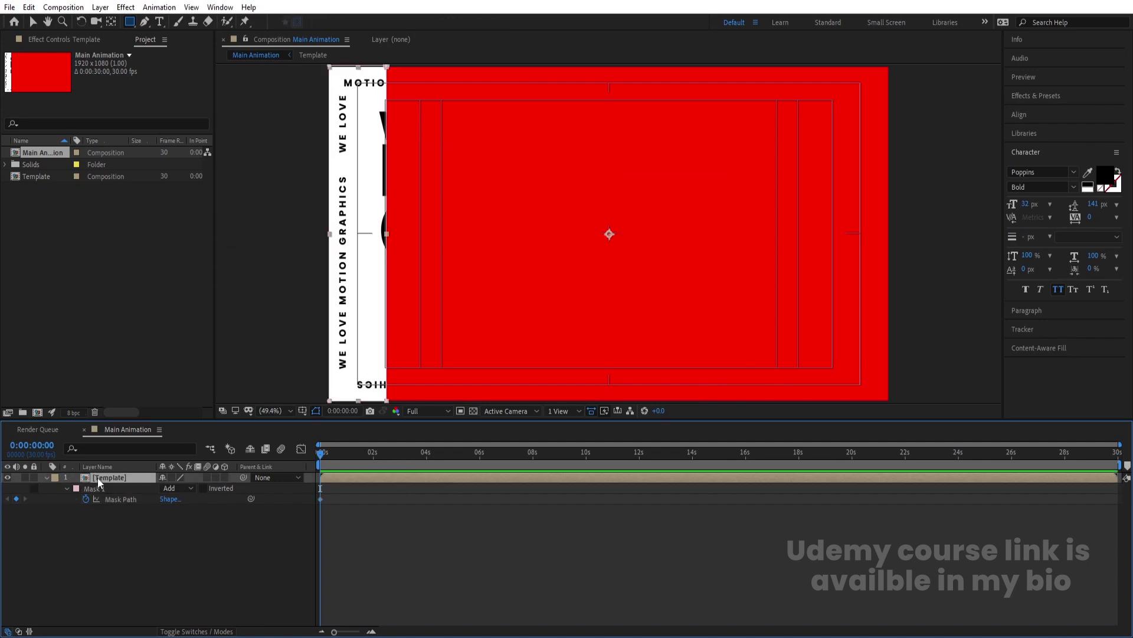
key("ctrl+d")
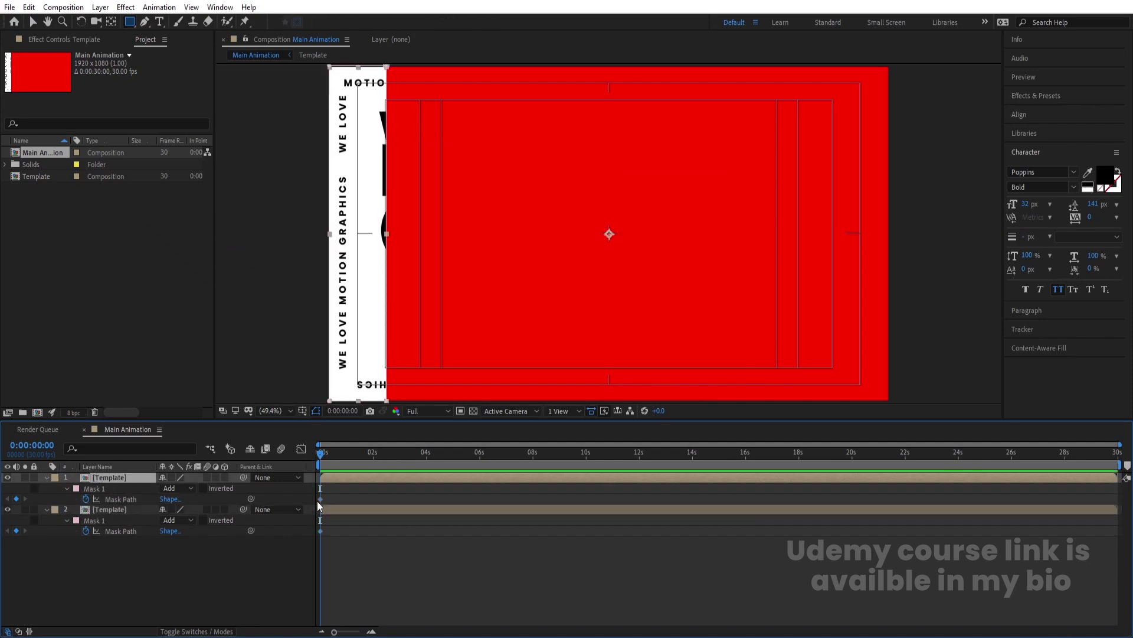
left_click(318, 498)
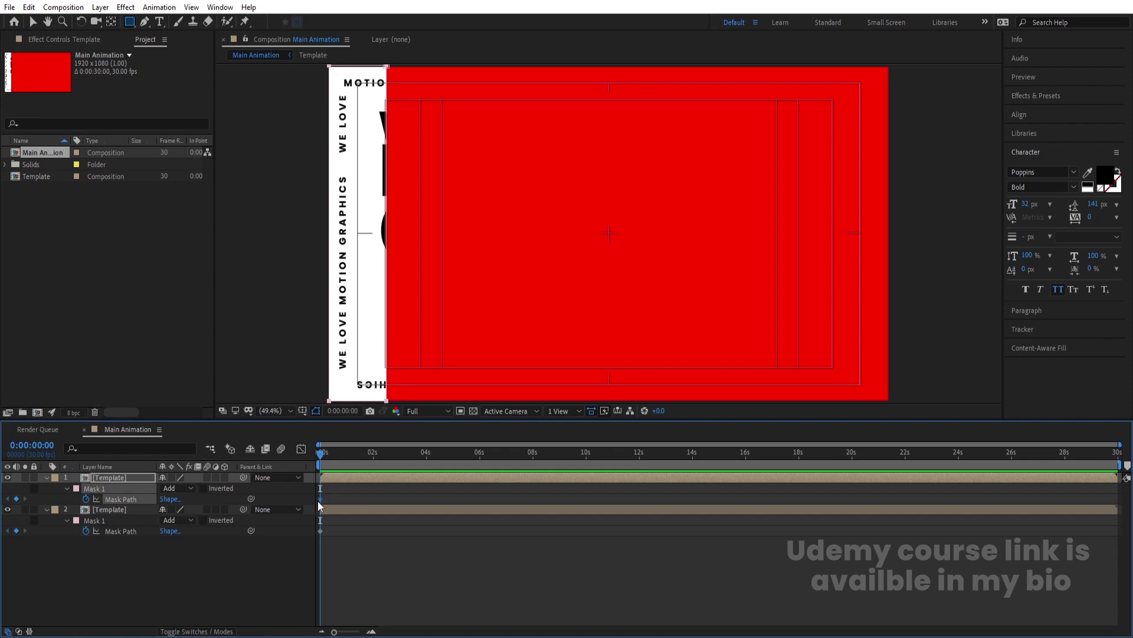
key("v")
left_click(385, 394)
left_click_drag(374, 331, 429, 334)
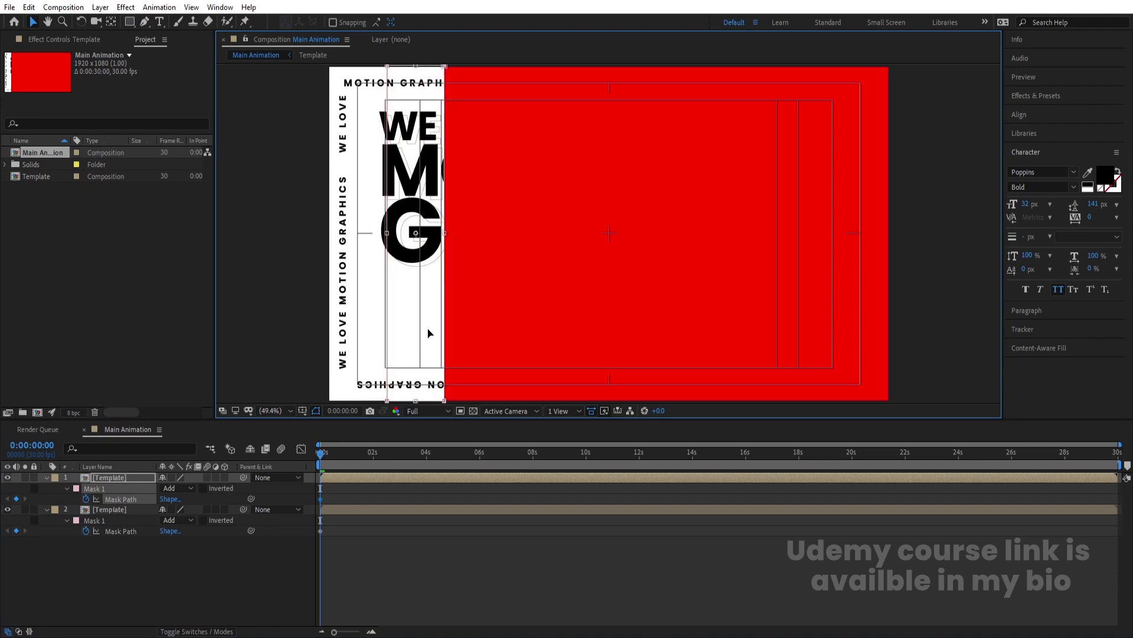
- Turn off the Title/Action Safe overlay in the composition view
left_click(289, 411)
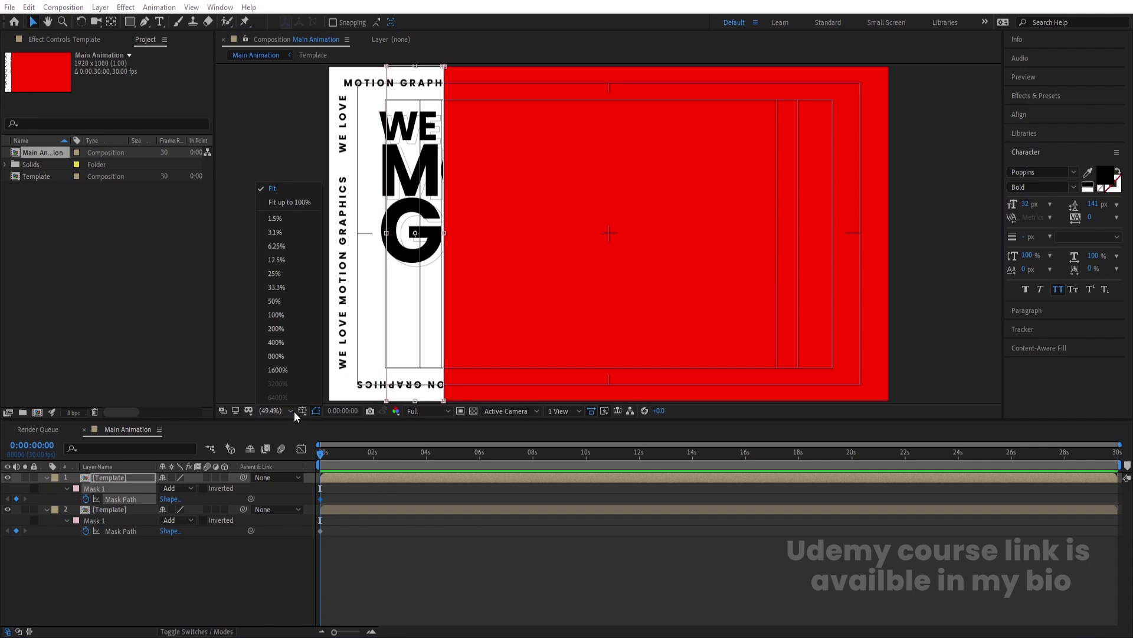
left_click(295, 186)
left_click(306, 412)
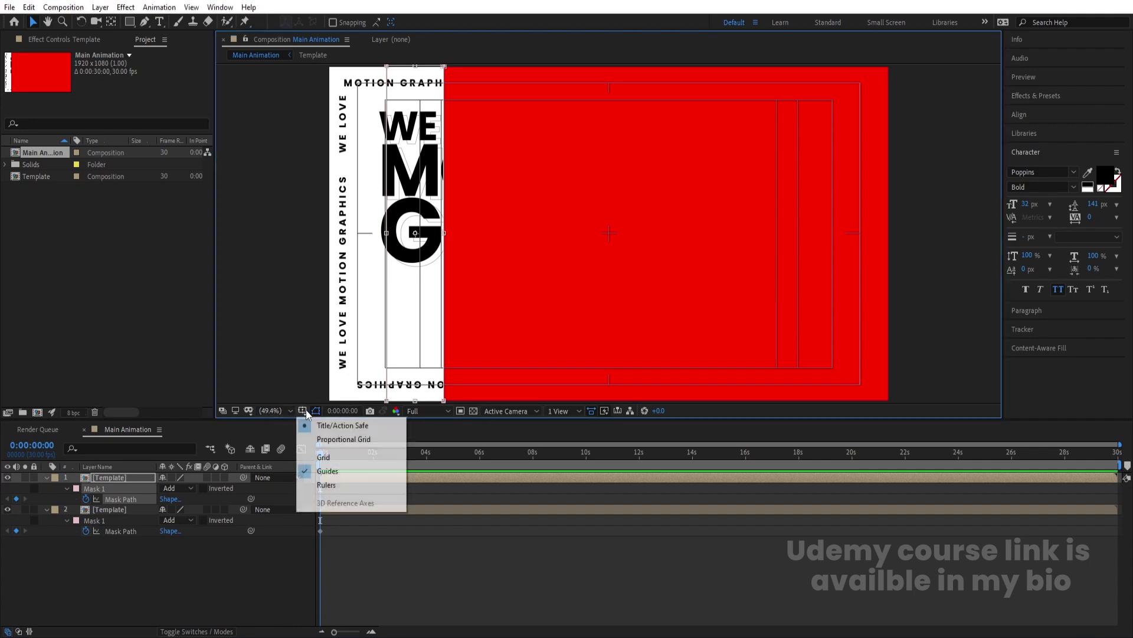
left_click(336, 425)
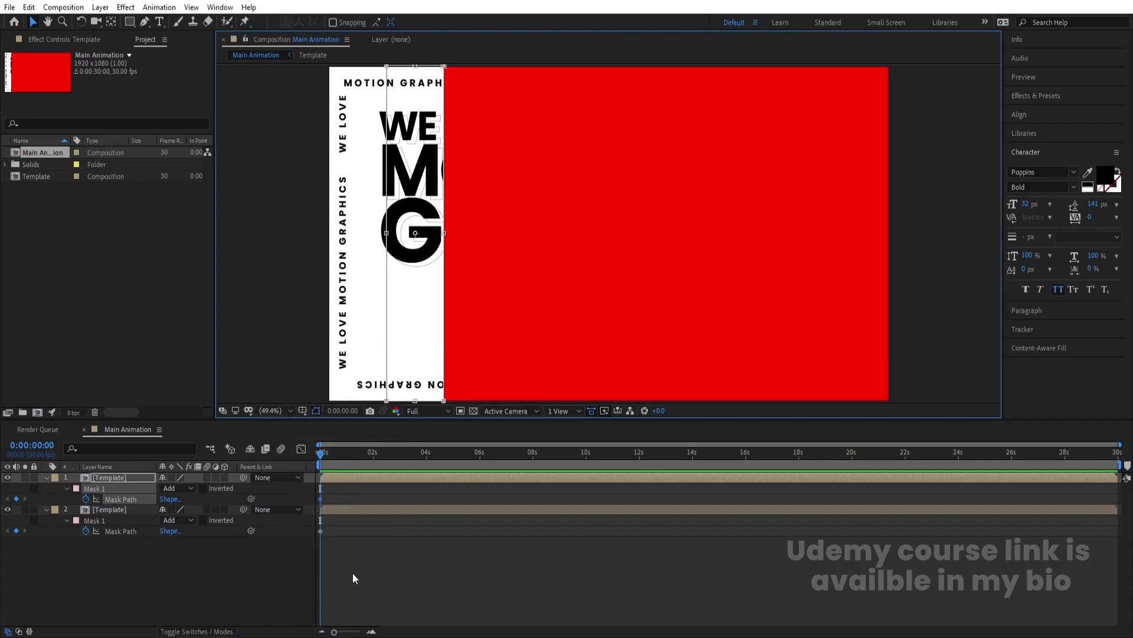
- Nudge the second strip's mask slightly left so its edge meets the first strip without a gap
left_click(271, 604)
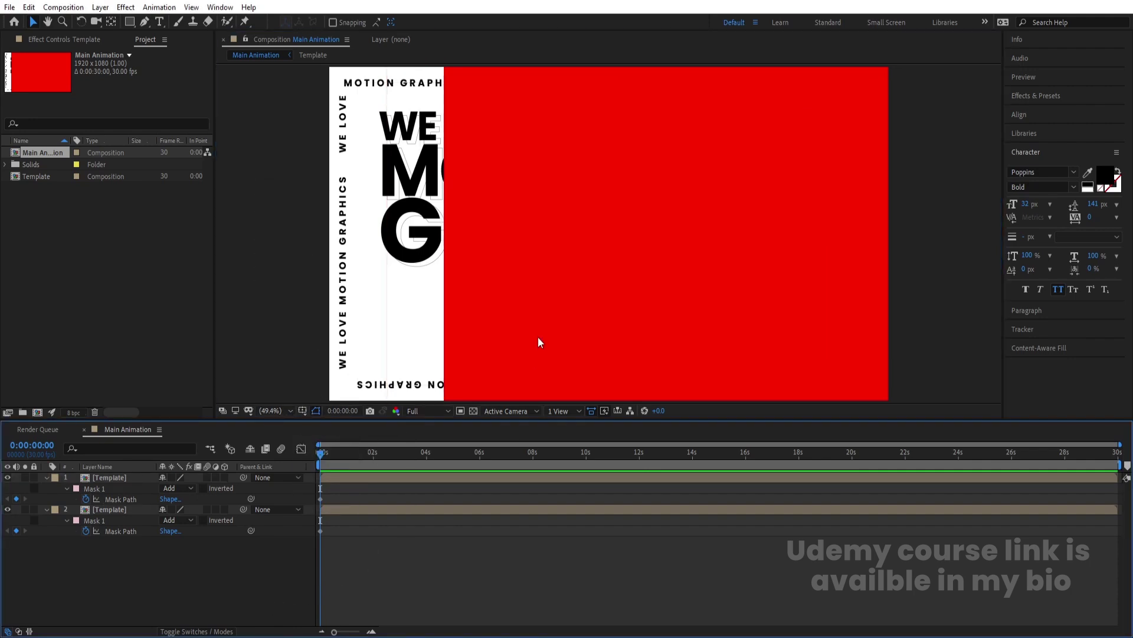
left_click(321, 499)
left_click(387, 376)
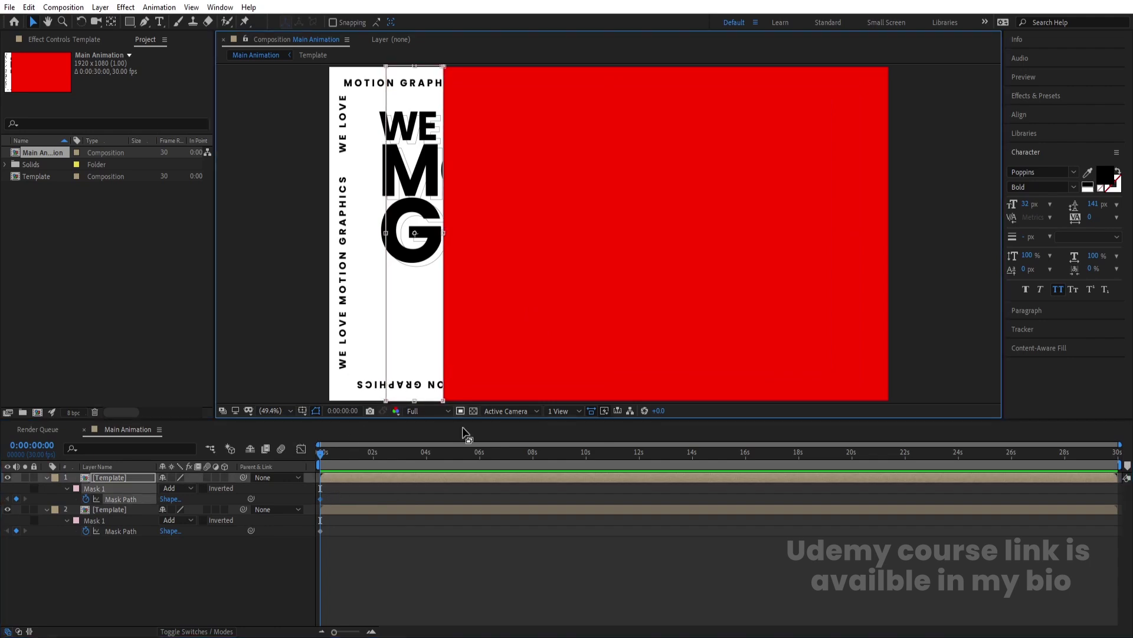
left_click(219, 565)
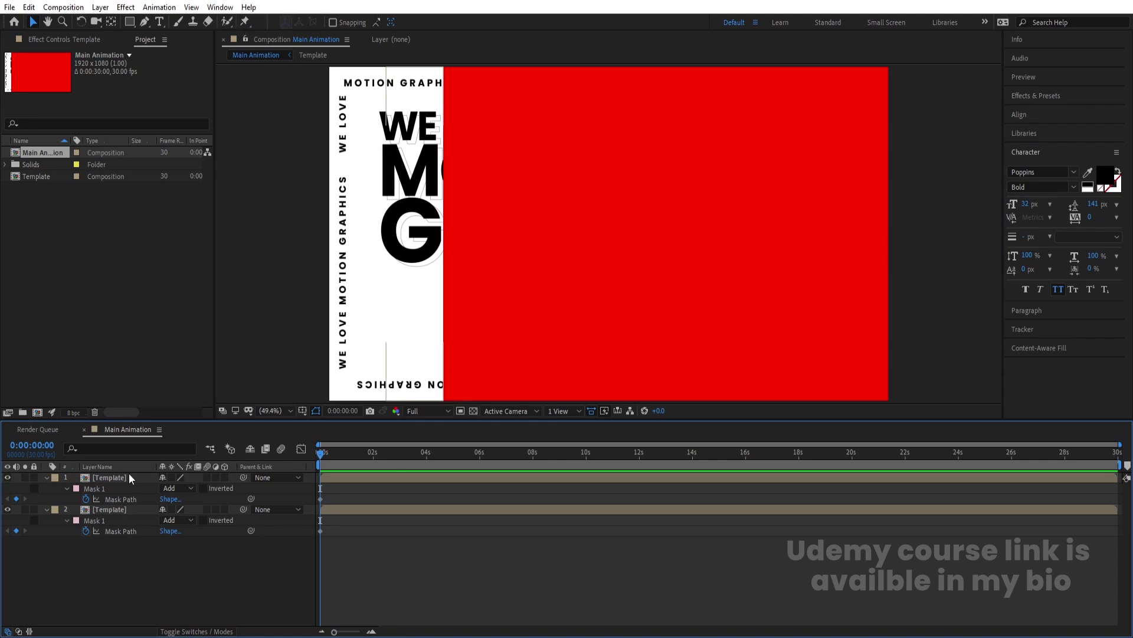
- Duplicate the second strip's layer and shift the copy's mask right to form the adjoining third strip
left_click(112, 478)
key("ctrl+d")
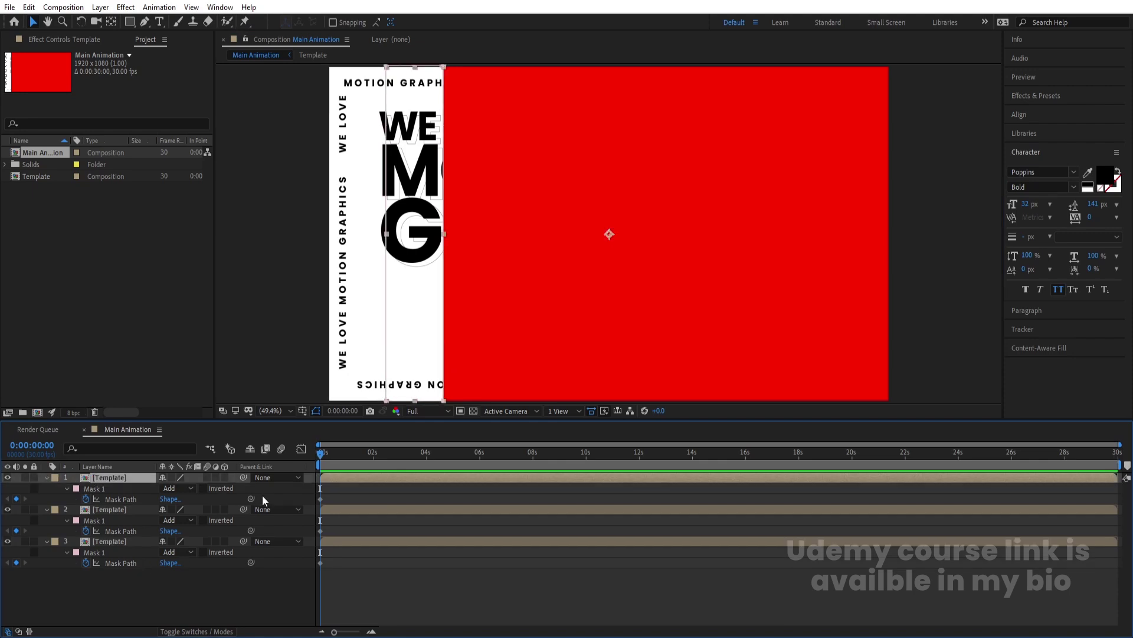
left_click(321, 498)
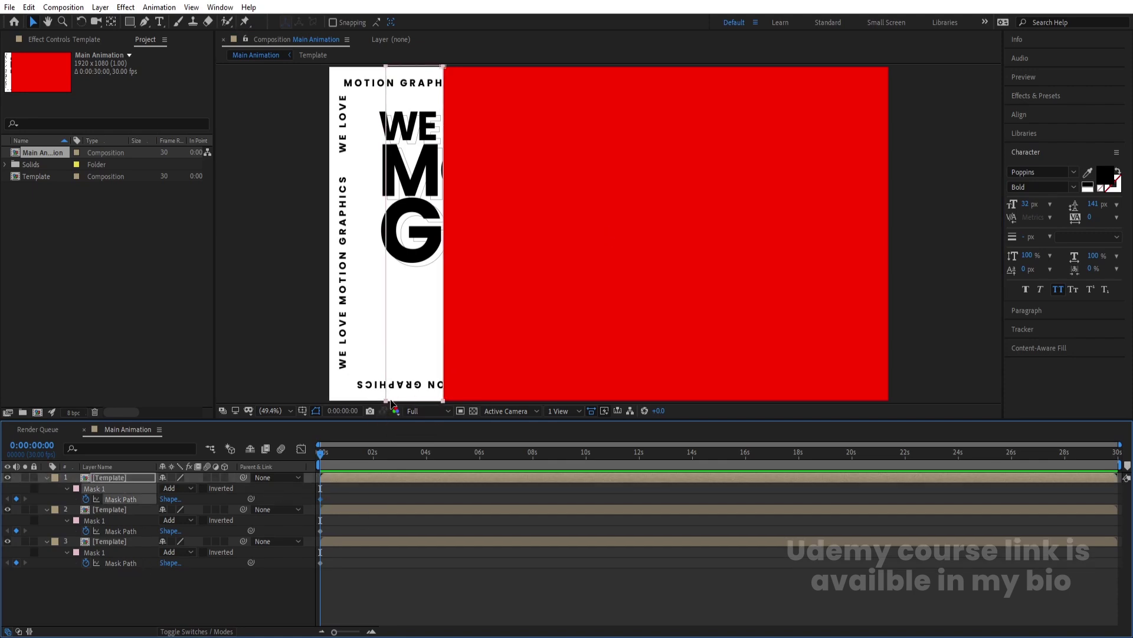
left_click_drag(404, 341, 462, 340)
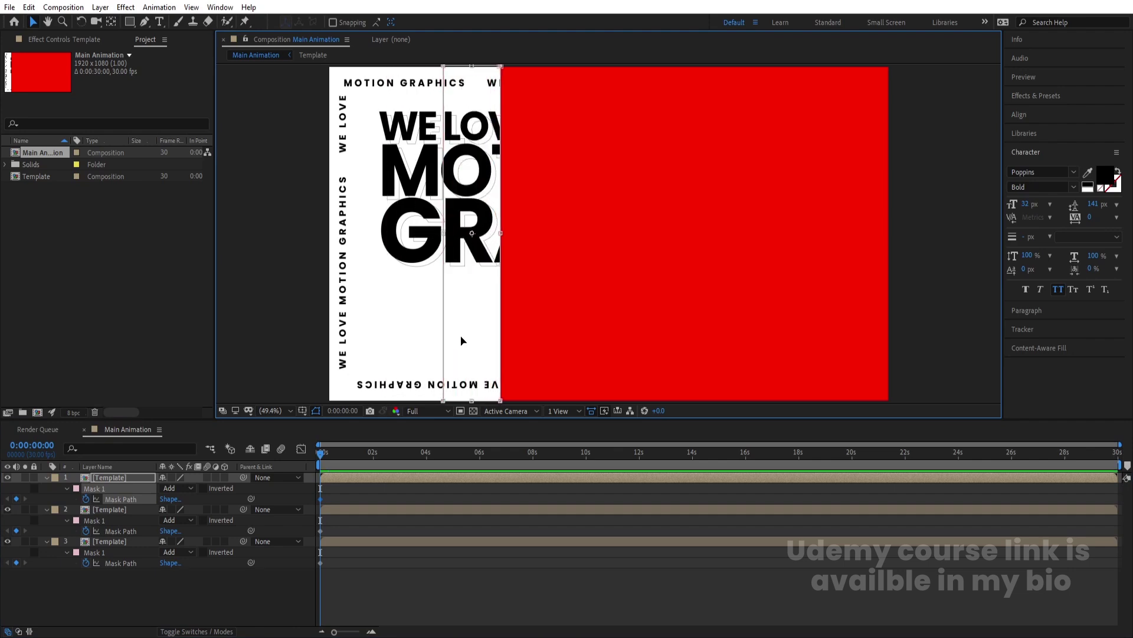
left_click(352, 491)
- Duplicate the third strip's layer, shift the copy's mask right to form the fourth strip, and duplicate that layer for a fifth
left_click(366, 480)
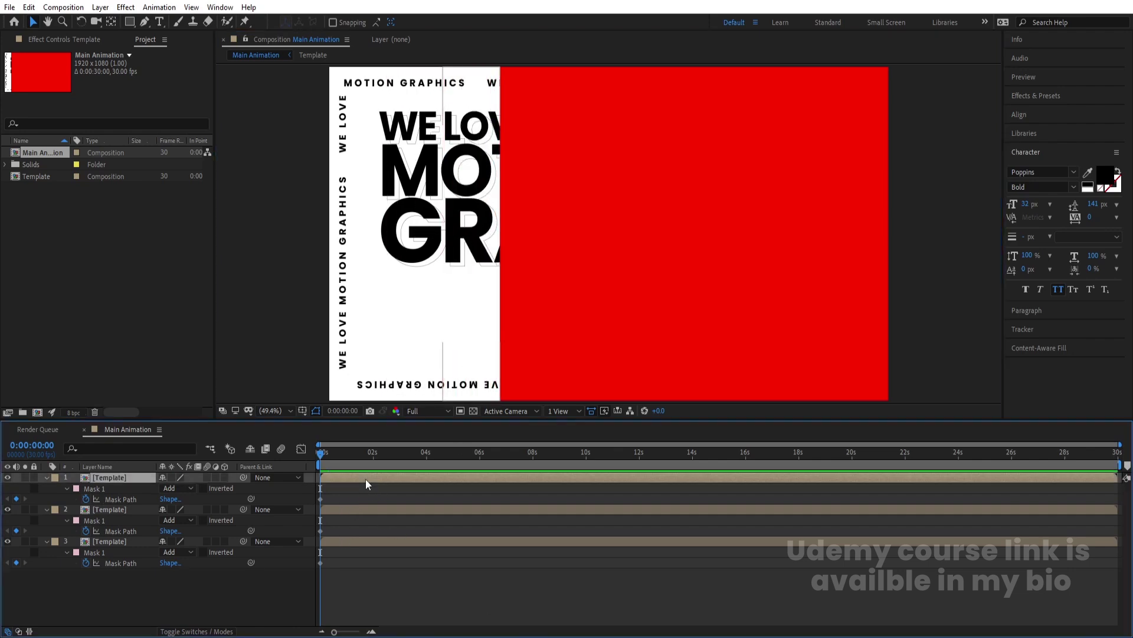
key("ctrl+d")
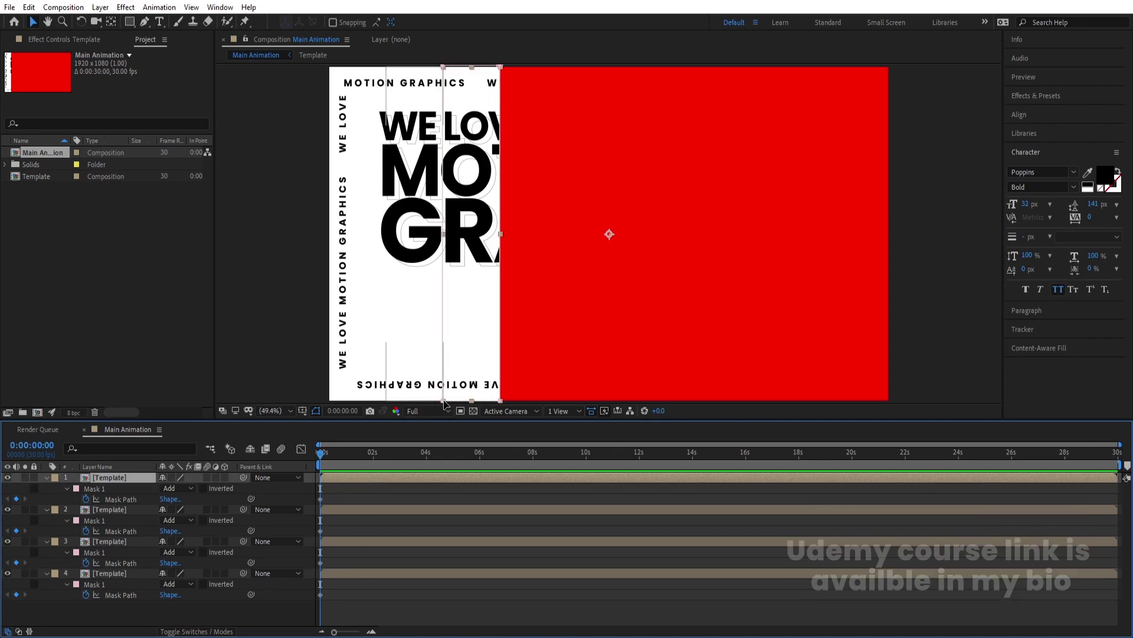
left_click_drag(464, 328, 517, 326)
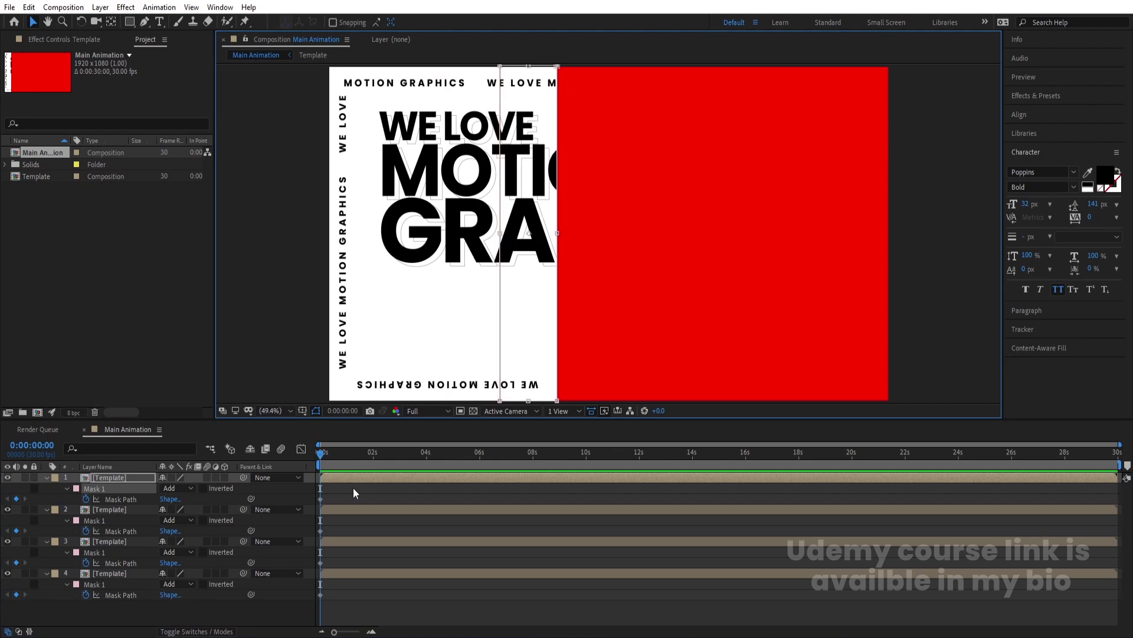
left_click(333, 477)
key("ctrl+d")
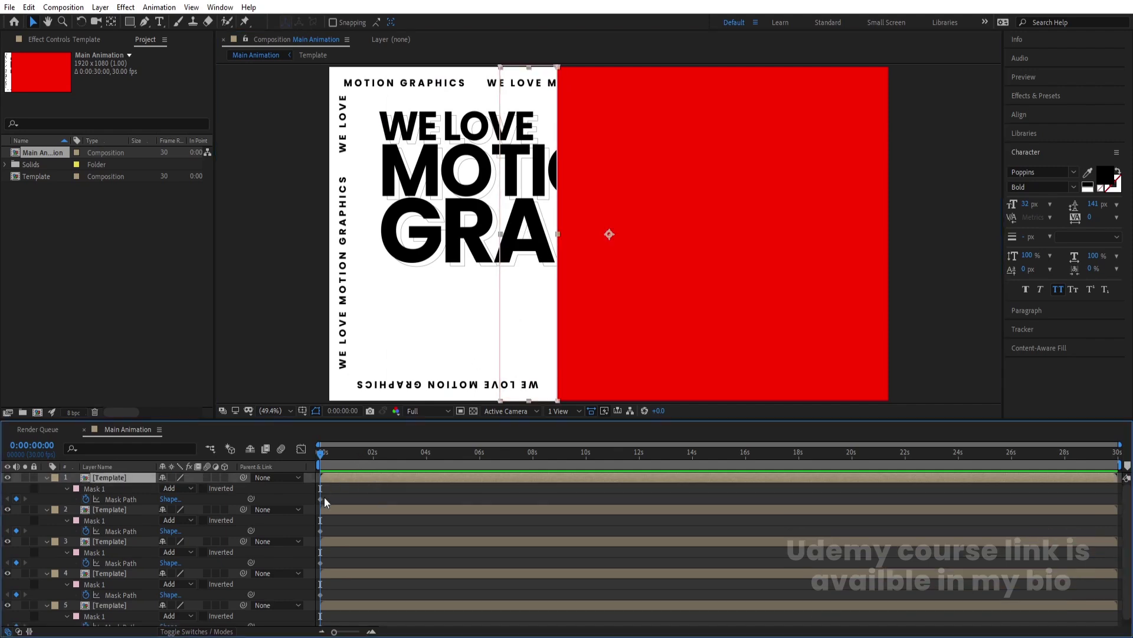
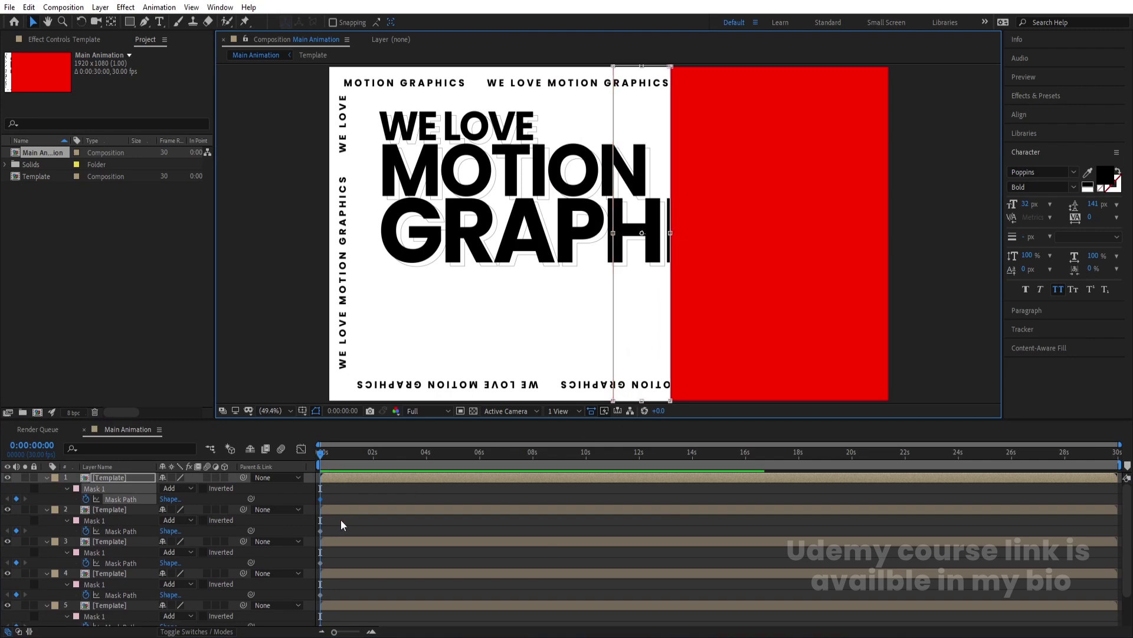
- Duplicate the sixth strip's layer and shift the copy's mask right to form the adjoining seventh strip
left_click(356, 494)
left_click(324, 481)
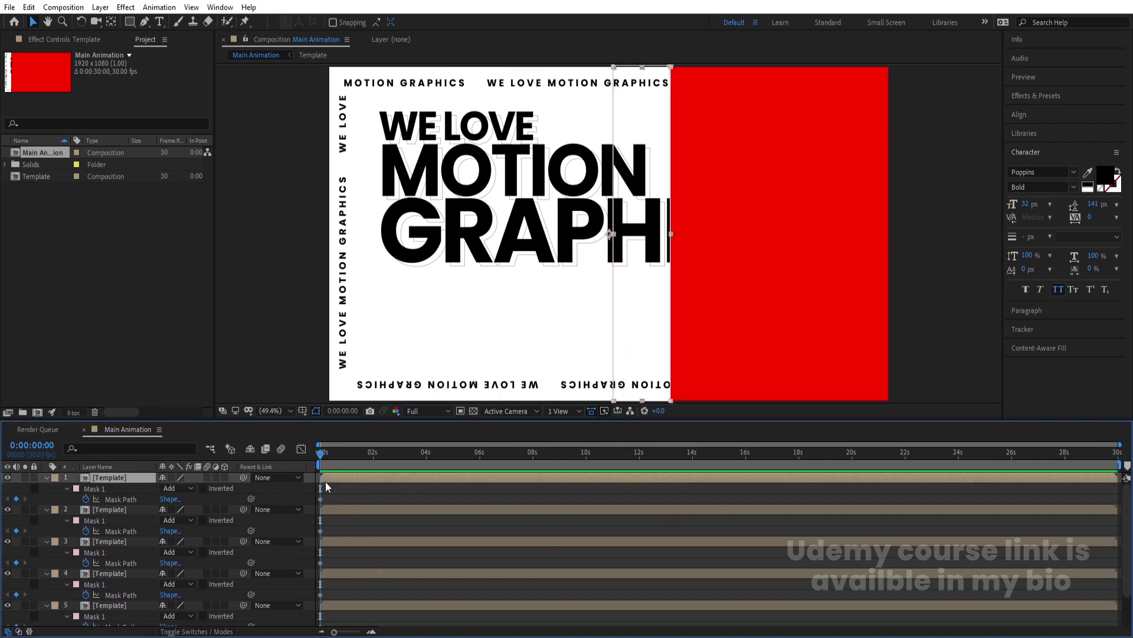
left_click(319, 499)
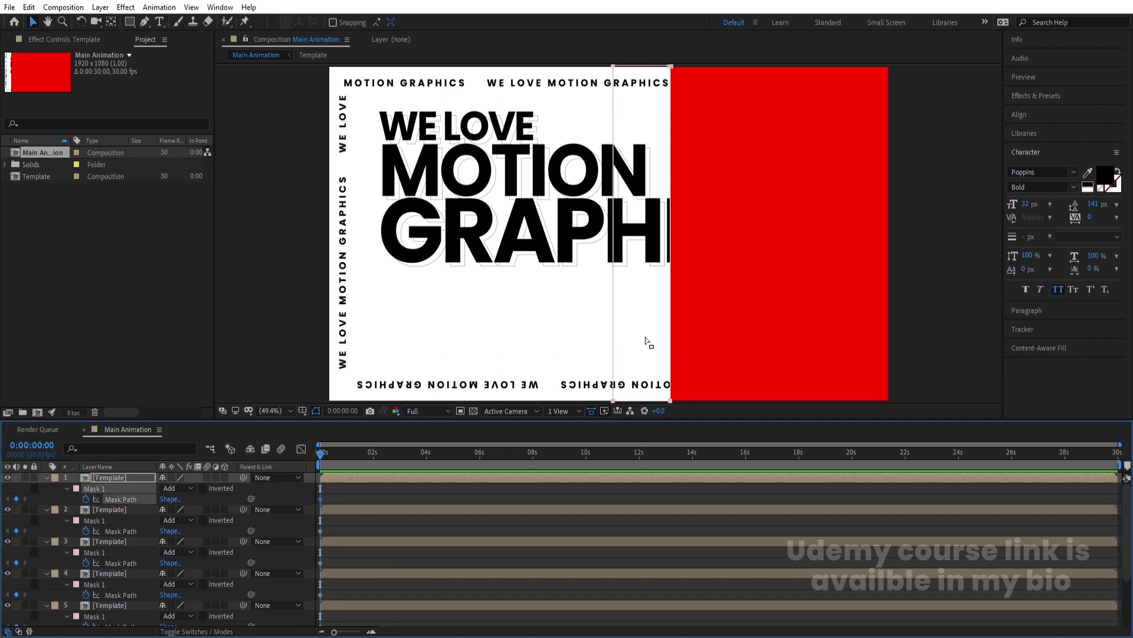
left_click(613, 315)
left_click_drag(657, 269, 707, 273)
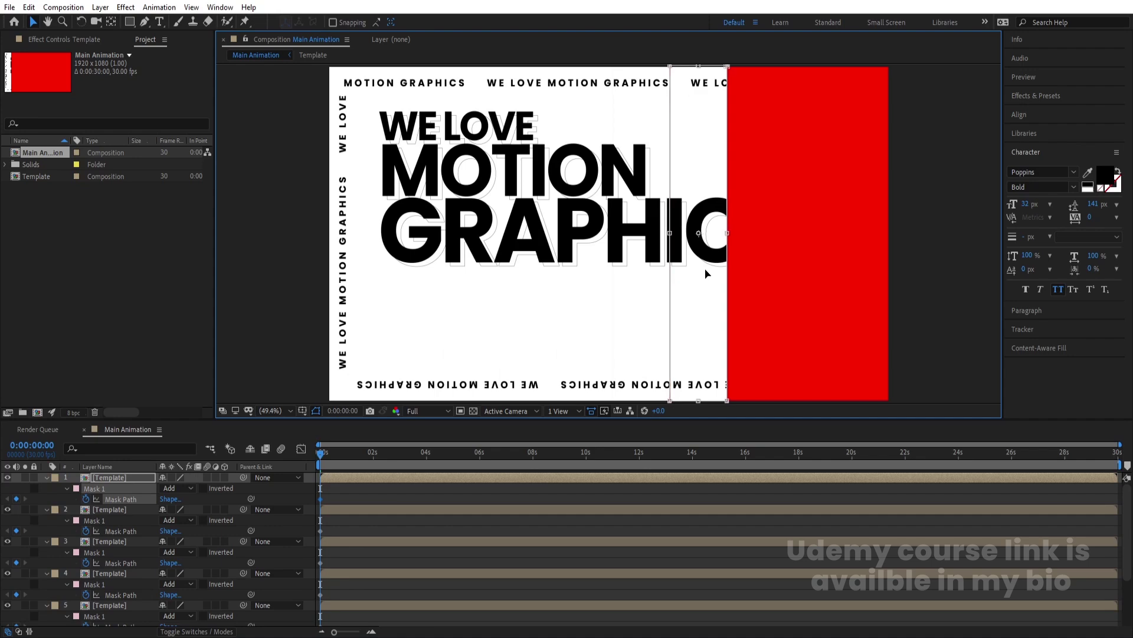
- Duplicate the seventh strip's layer and shift the copy's mask right to form the eighth strip, reaching the S of GRAPHICS
left_click(321, 480)
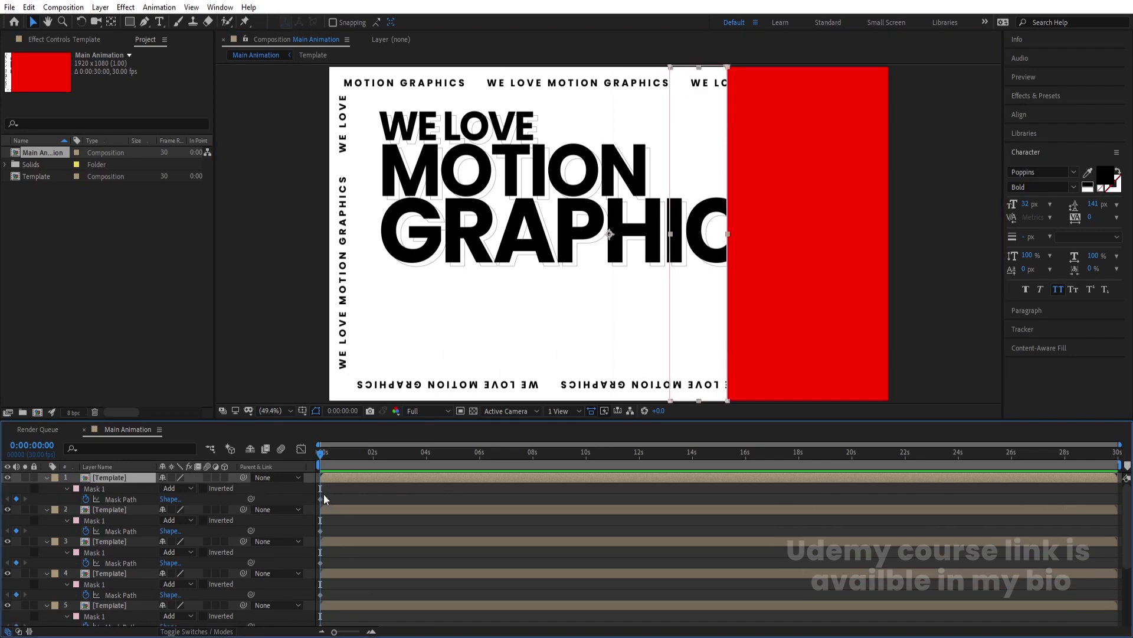
left_click(320, 499)
left_click_drag(672, 325, 734, 331)
left_click(344, 491)
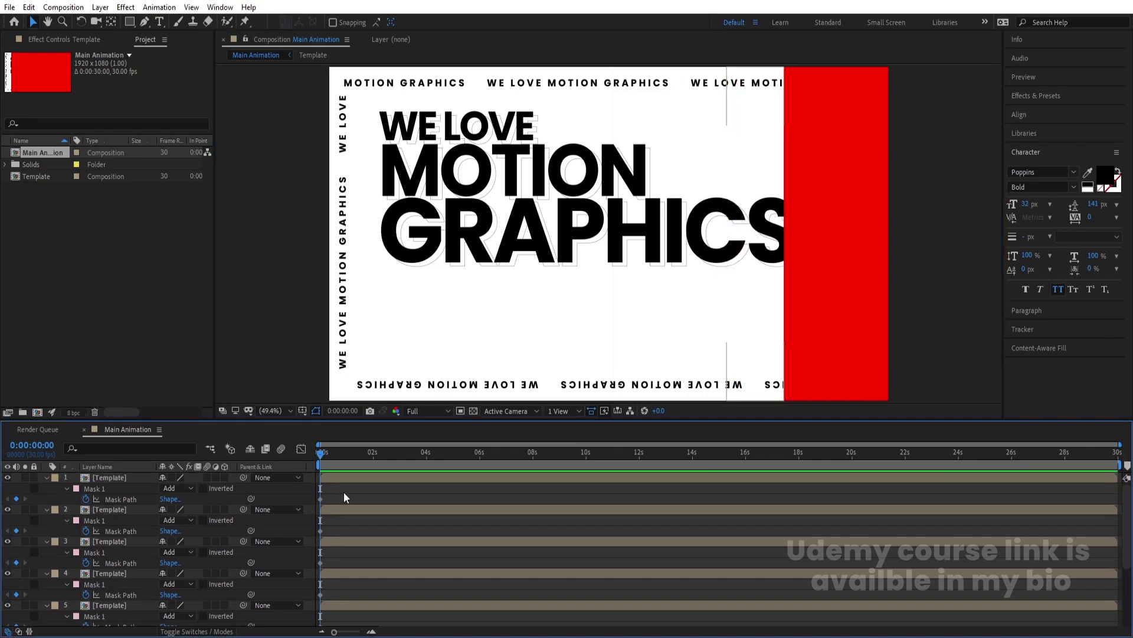
- Duplicate the eighth strip's layer and shift the copy's mask right to form the ninth strip past the headline's end
left_click(350, 477)
key("u")
key("u")
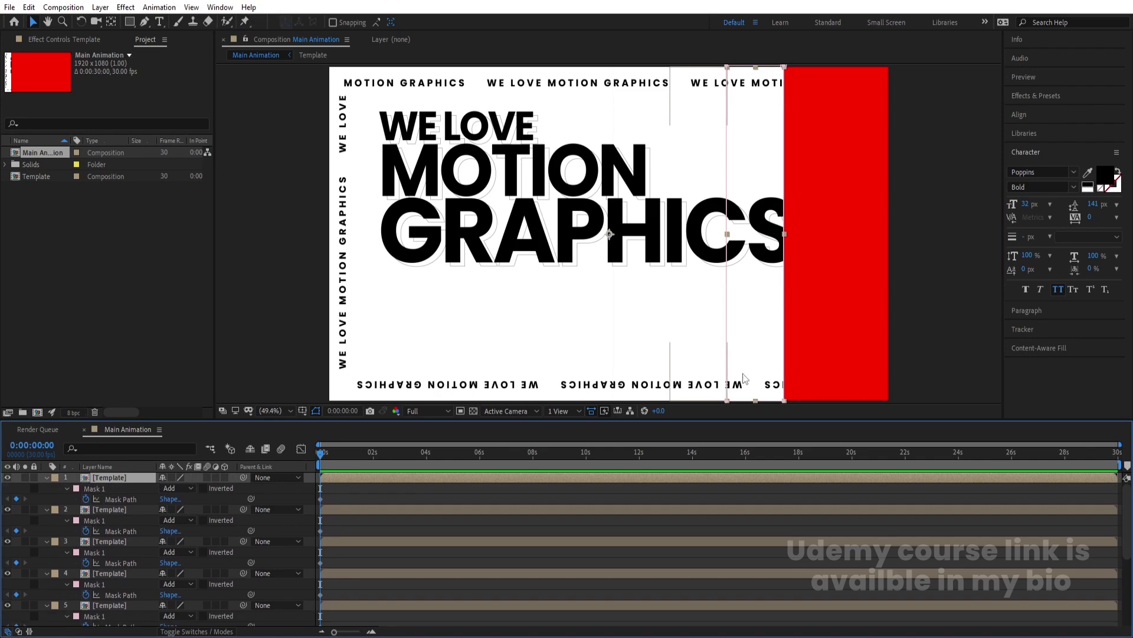
left_click(728, 367)
left_click_drag(748, 345, 797, 353)
left_click(345, 489)
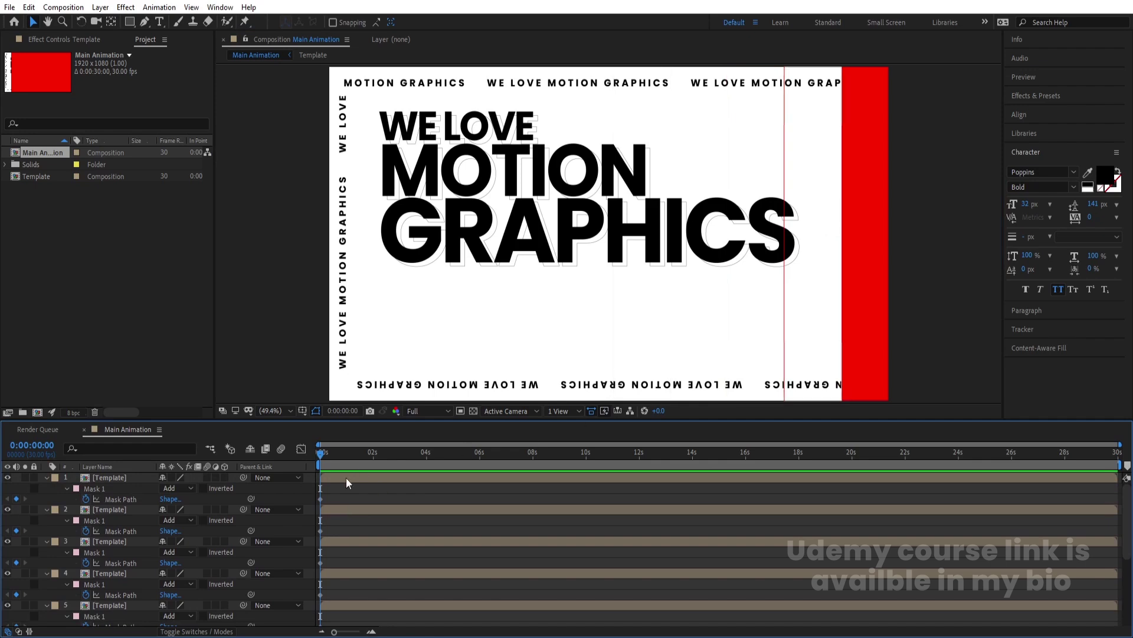
- Nudge the ninth strip's mask slightly left so it meets the eighth strip cleanly
left_click(320, 499)
left_click(782, 313)
left_click_drag(783, 309, 782, 309)
left_click(391, 498)
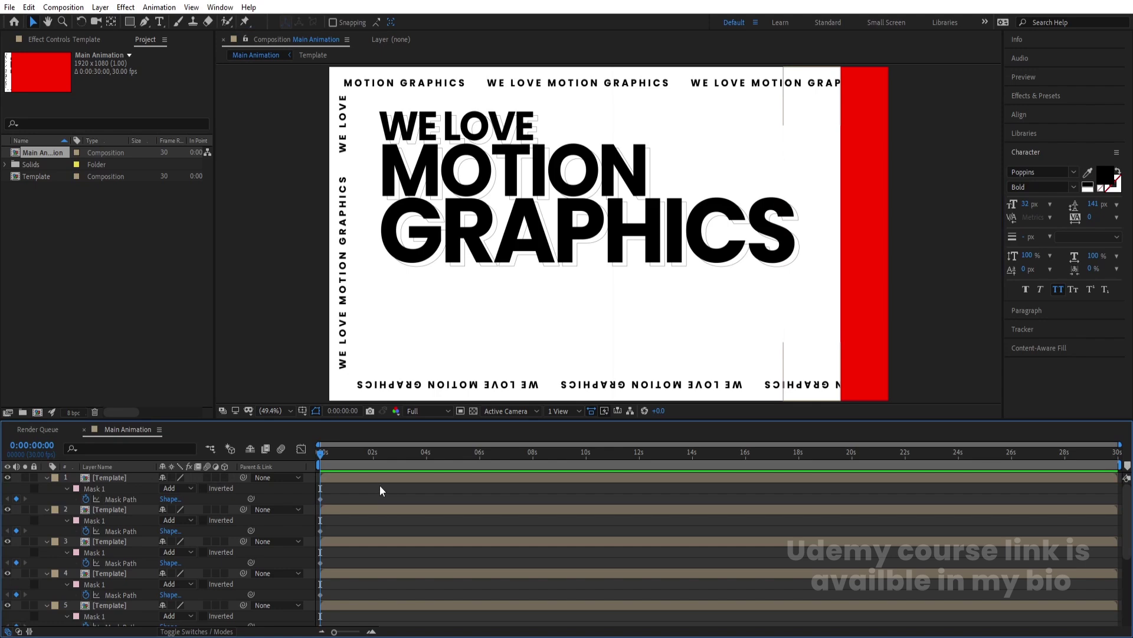
- Duplicate the ninth strip's layer, shift the copy's mask to cover the frame's right edge, and collapse the properties of all layers
left_click(370, 480)
key("u")
key("u")
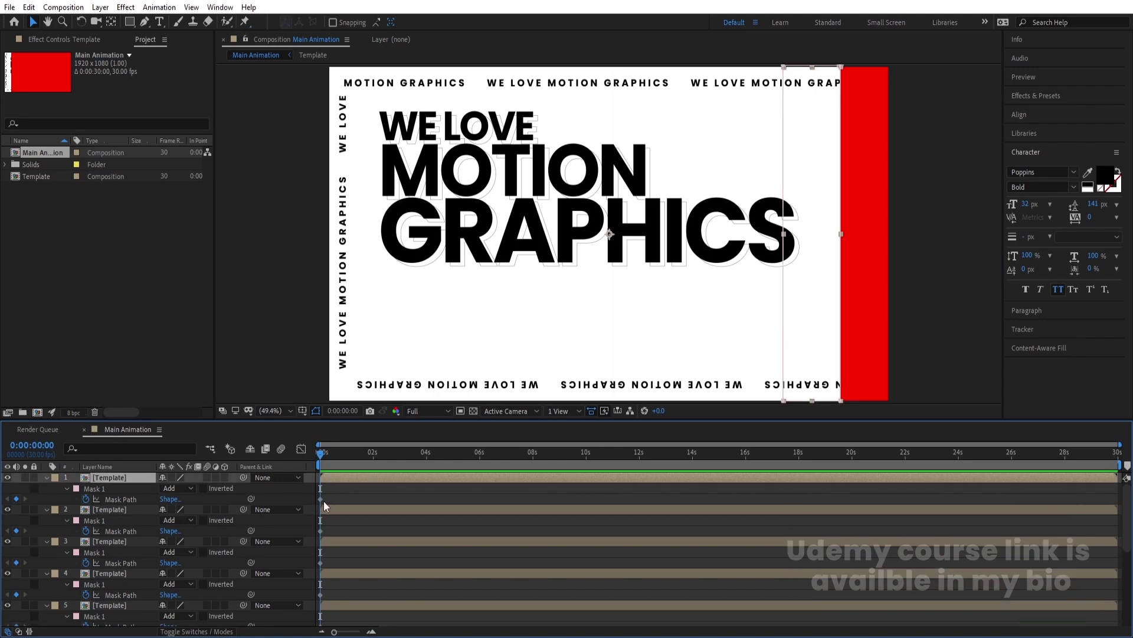
left_click(318, 498)
left_click_drag(782, 279, 873, 268)
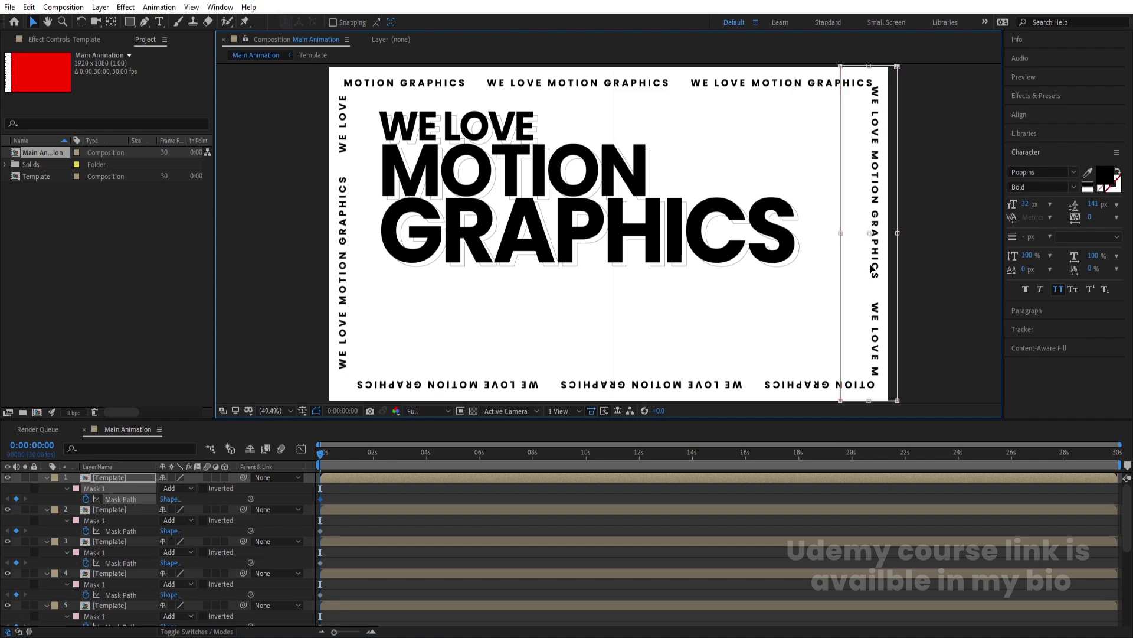
left_click(342, 496)
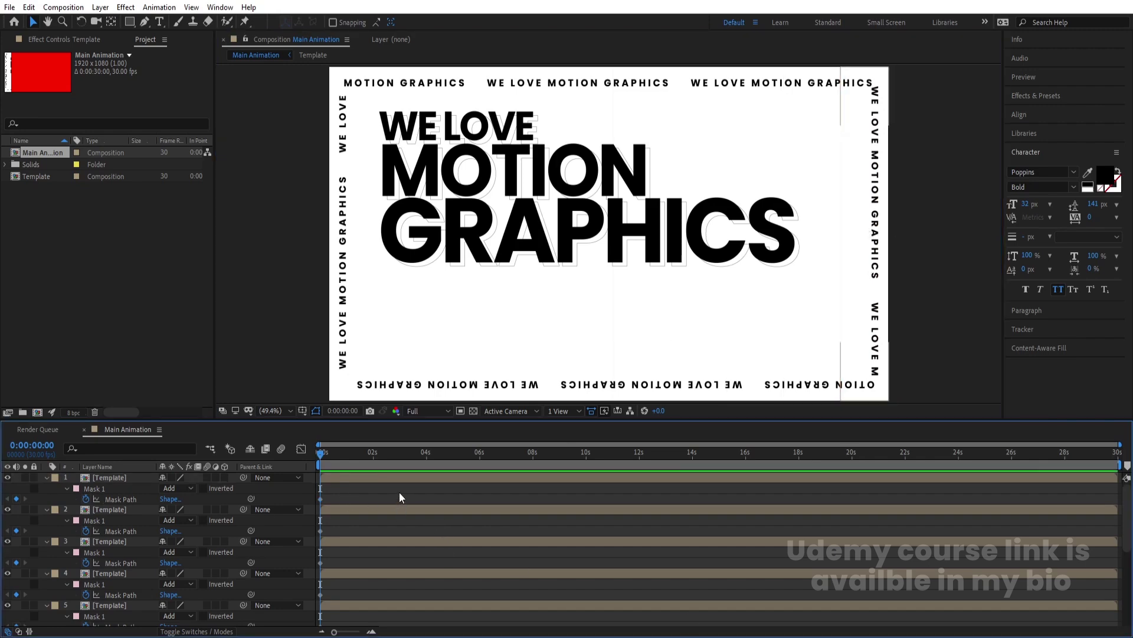
key("u")
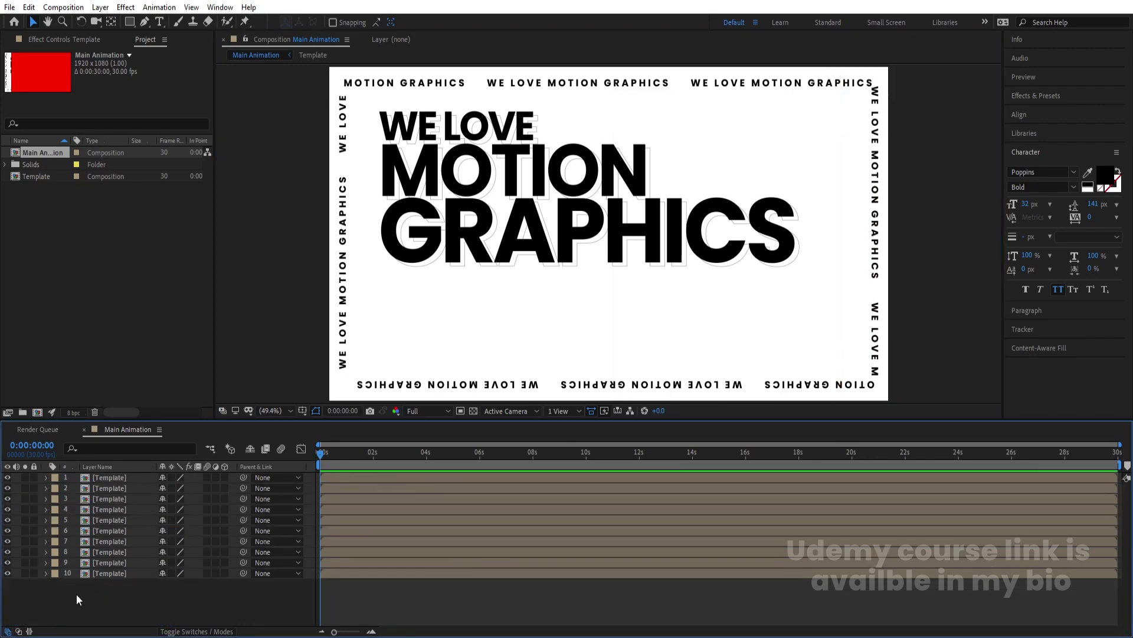
- Center the anchor points of all ten Template layers on their strips and make the layers 3D
left_click_drag(148, 595, 94, 477)
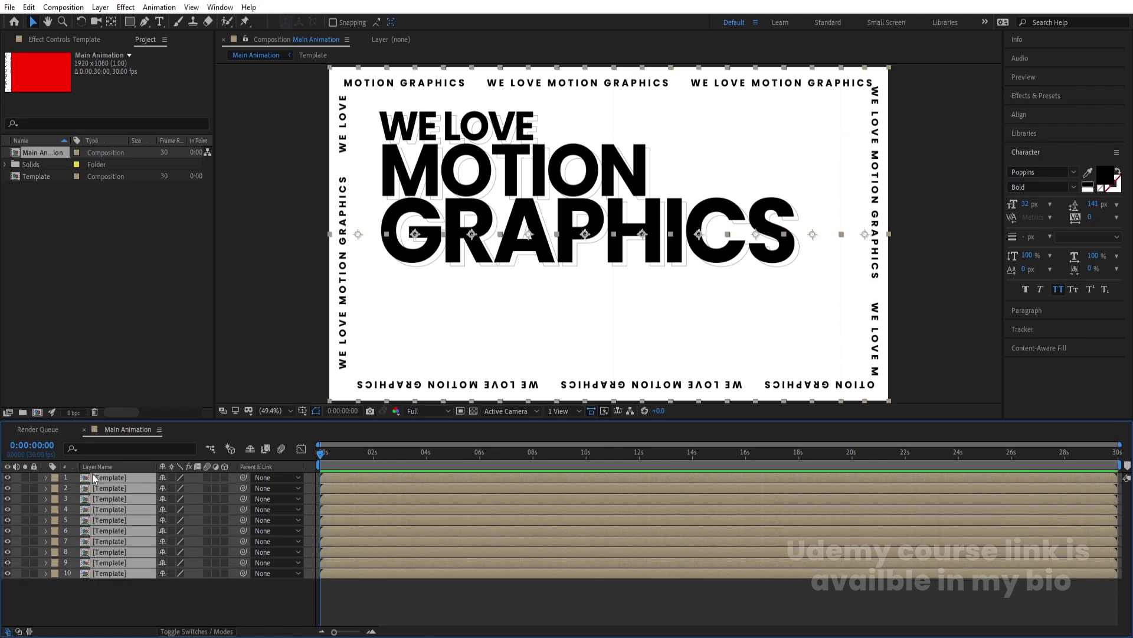
left_click(225, 477)
left_click(218, 599)
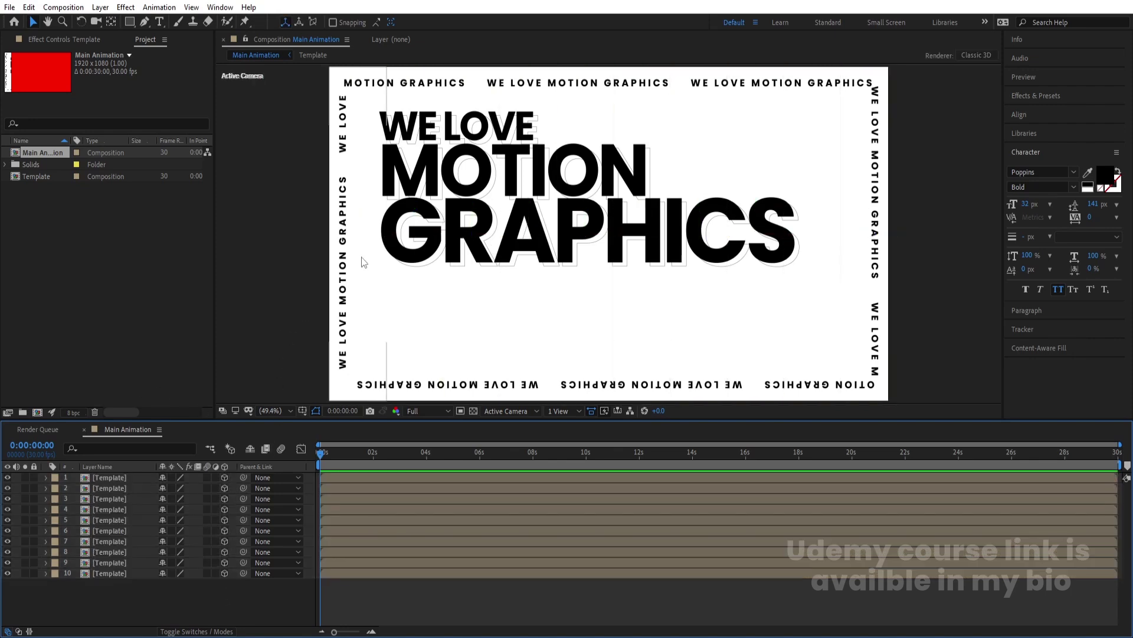
- Solo the Template strip on layer 8 and add a Y Rotation keyframe at the timeline start, zooming the timeline to frame level
left_click(451, 253)
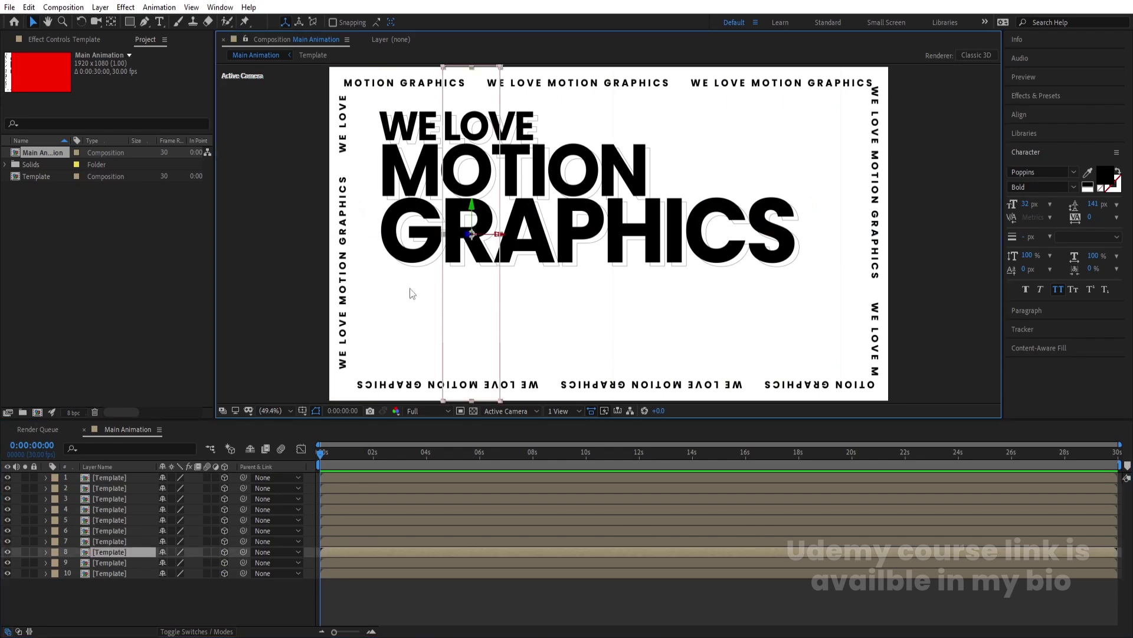
left_click(26, 552)
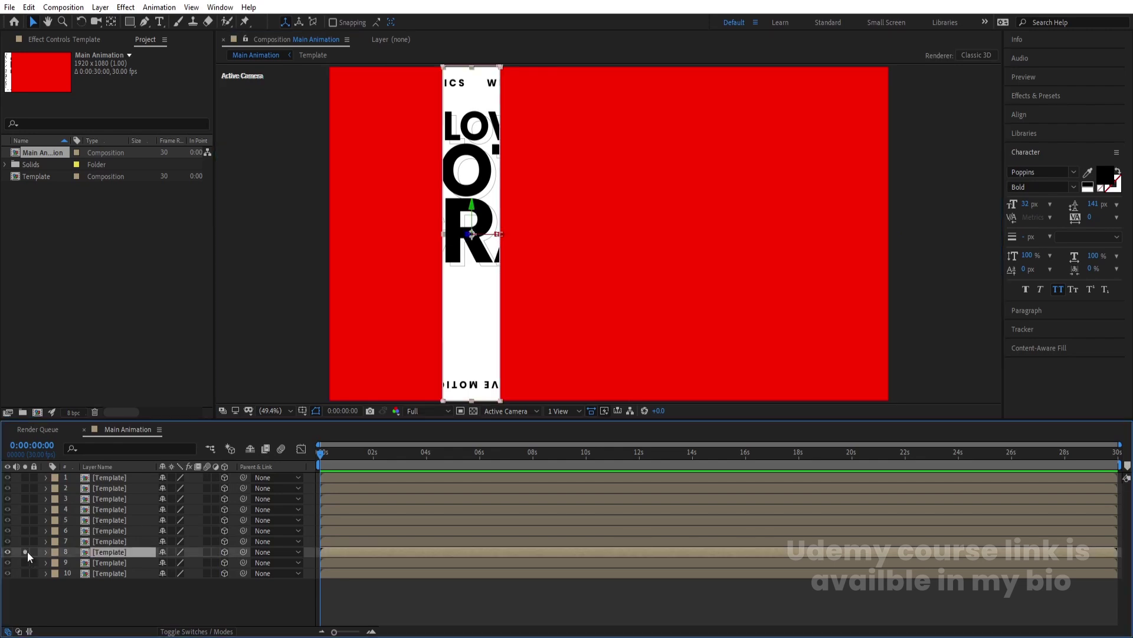
key("r")
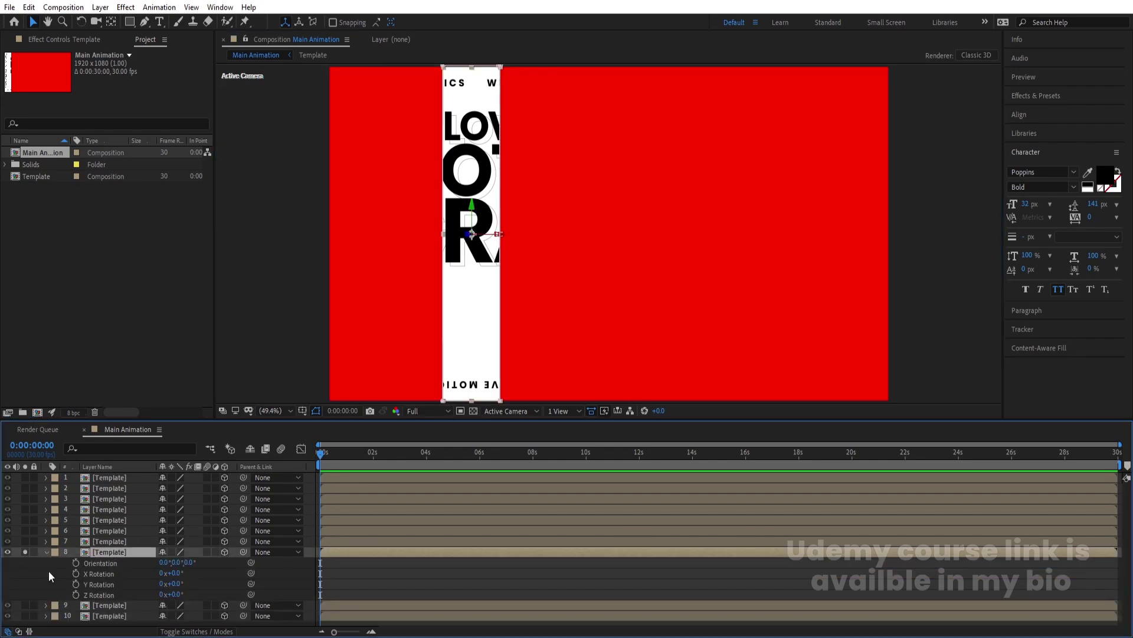
left_click(76, 584)
key("equal")
key("equal")
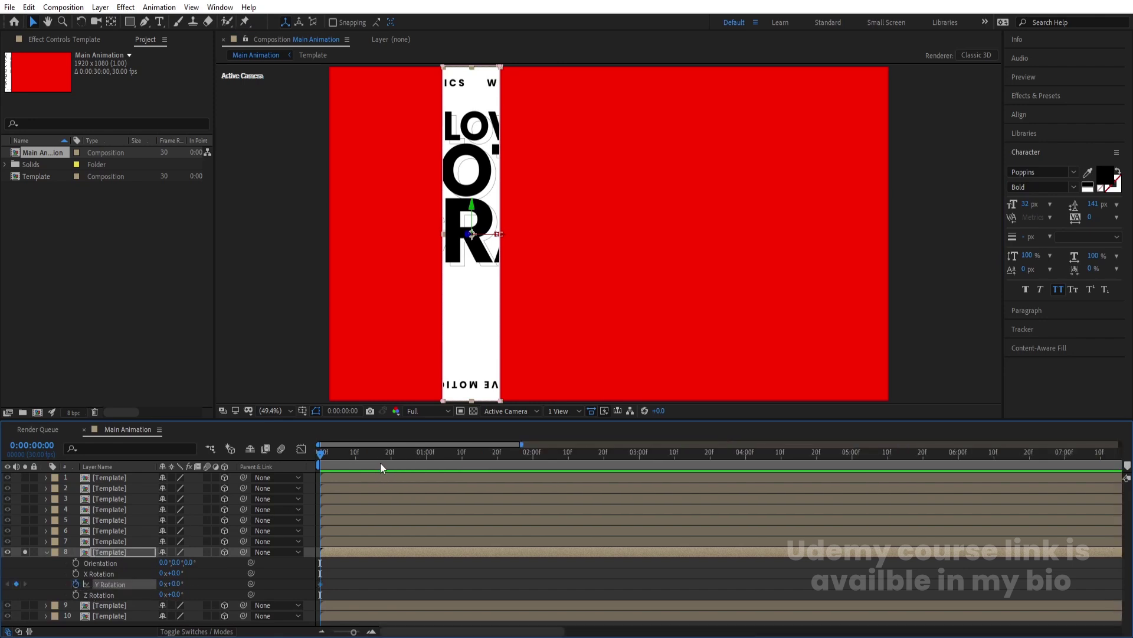
- Set layer 8's Y Rotation to -55° at 0:00:00:20 and apply Easy Ease to both rotation keyframes
left_click(391, 459)
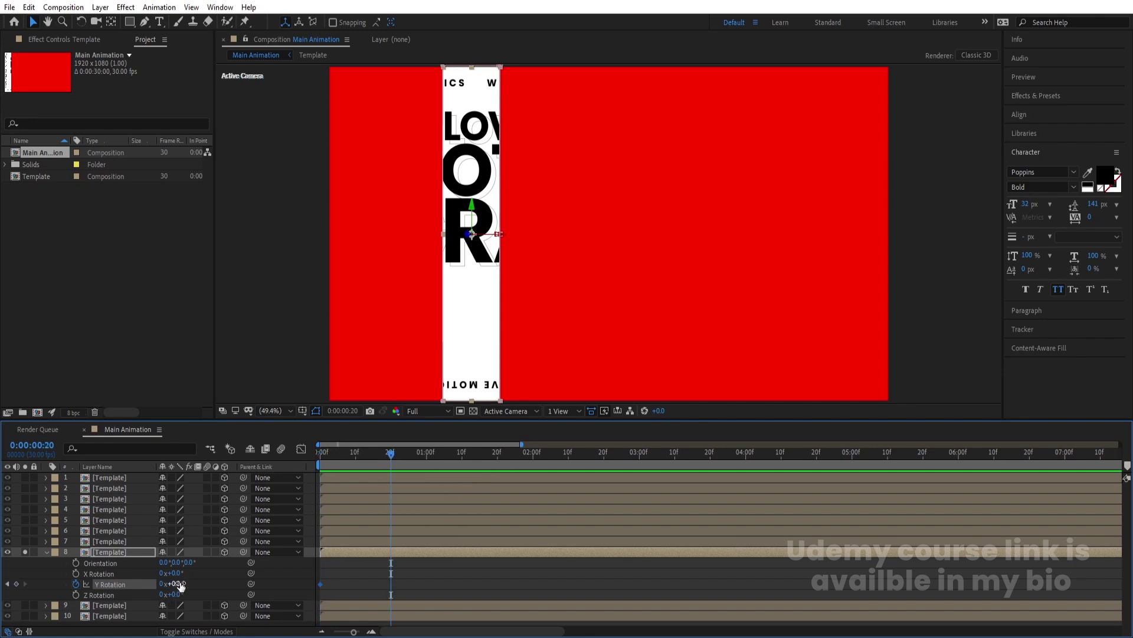
left_click_drag(180, 584, 151, 583)
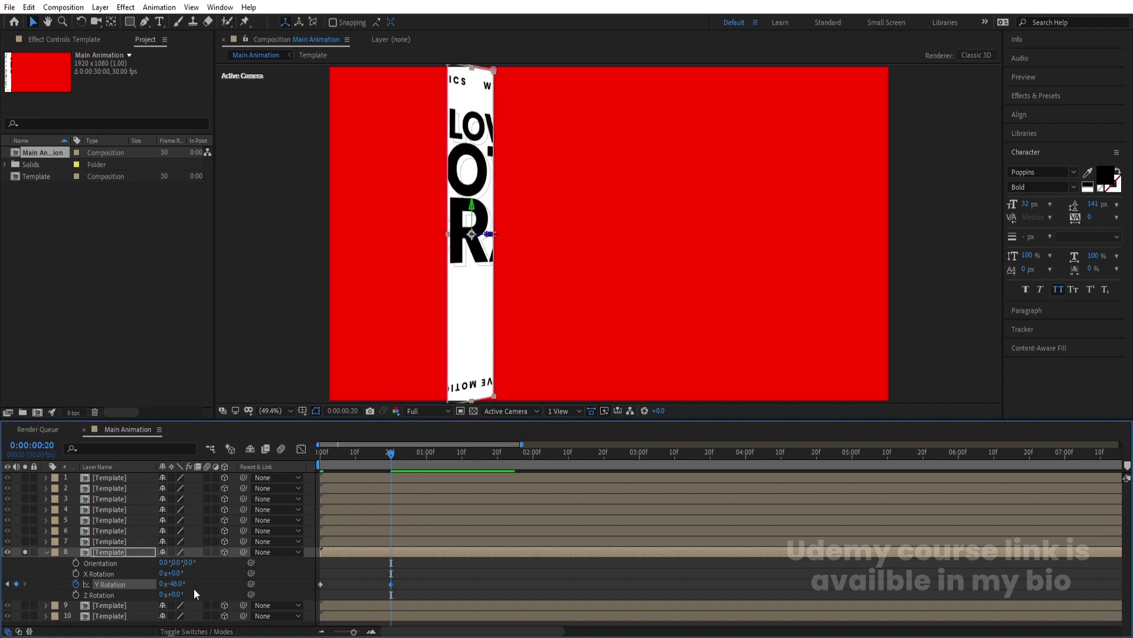
left_click(178, 583)
type("-45")
key("Return")
left_click(177, 583)
type("-55")
key("Return")
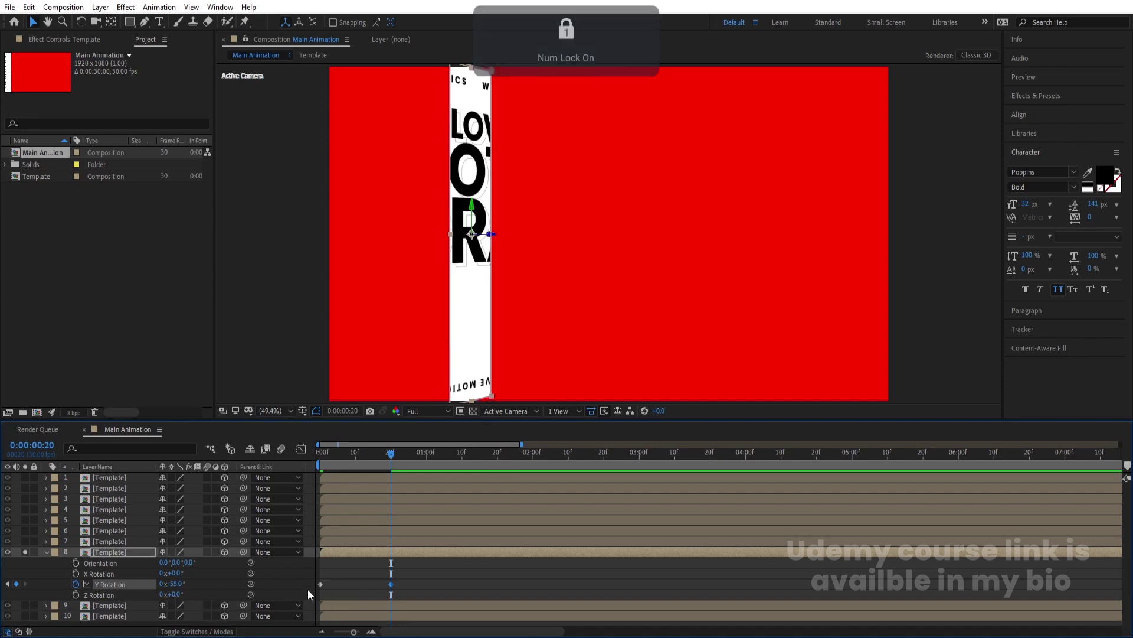
left_click_drag(405, 589, 240, 543)
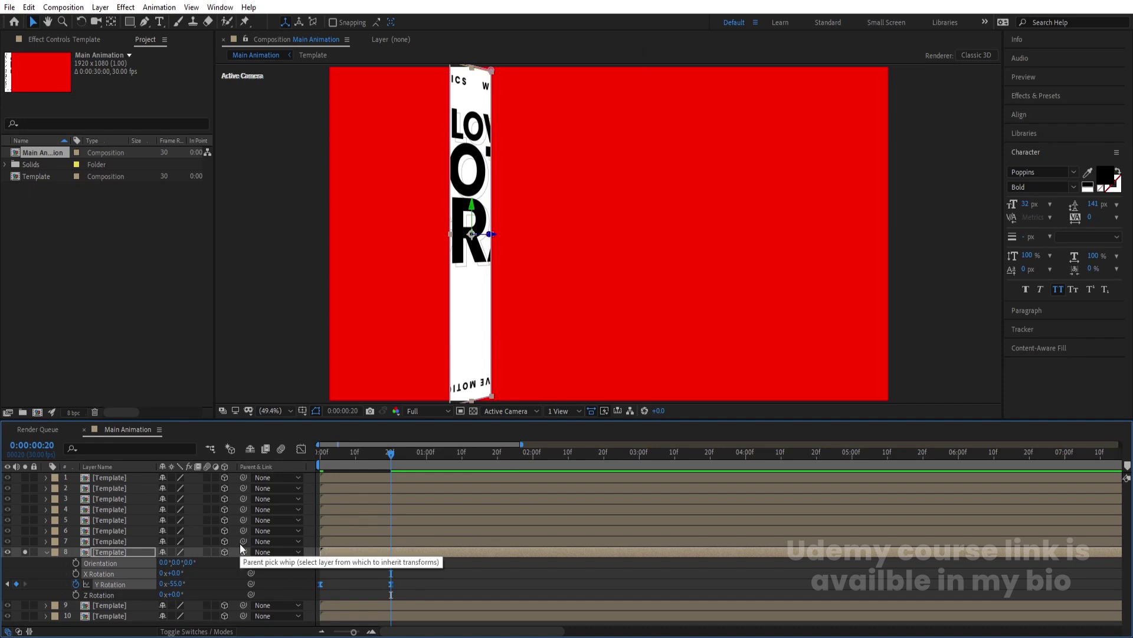
- Keyframe layer 8's Y Rotation to 80° at 0:00:01:20 with Easy Ease and preview the strip's turn
left_click(498, 451)
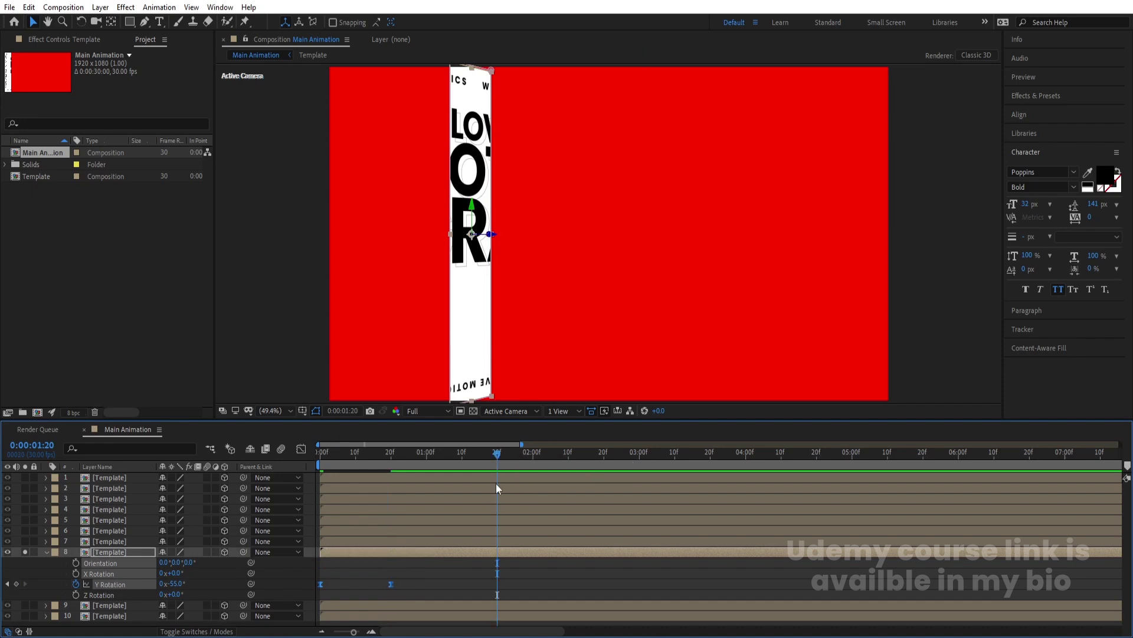
left_click(419, 573)
left_click_drag(168, 589, 253, 583)
left_click(331, 570)
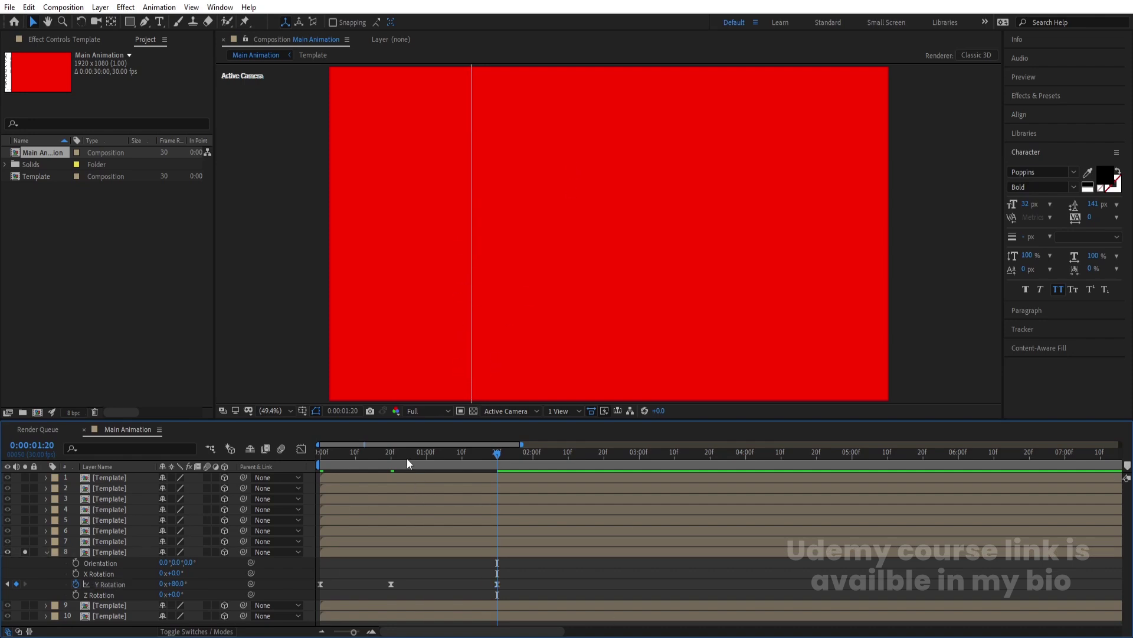
key("Home")
key("space")
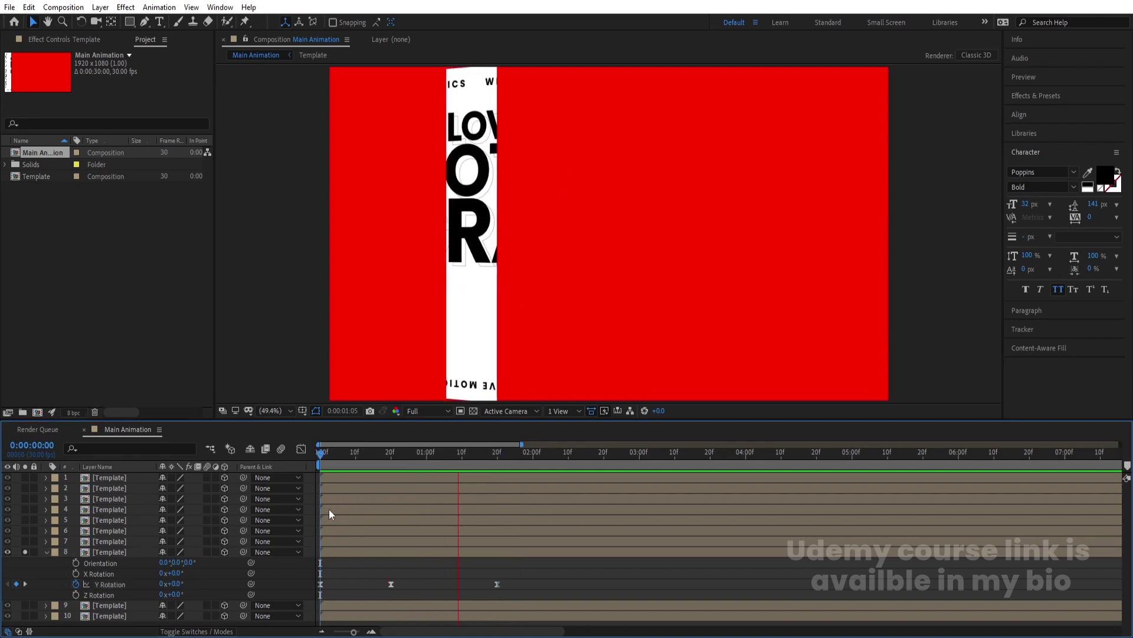
- Compress layer 8's three Y Rotation keyframes so the last falls at about 0:00:01:01, and preview the faster turn
left_click_drag(518, 587, 281, 548)
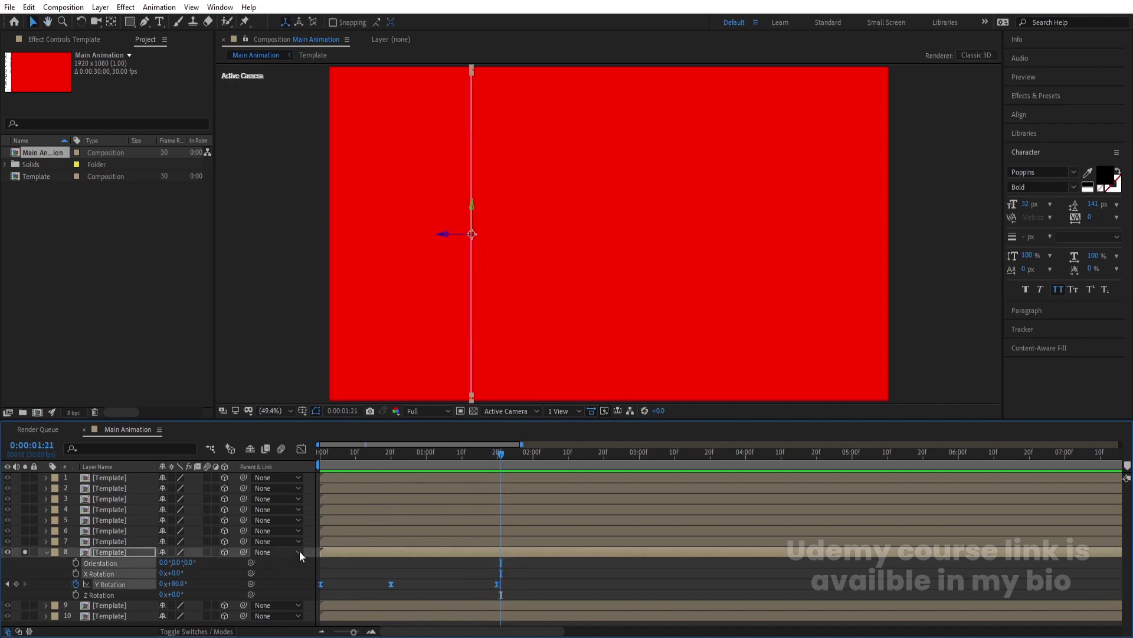
left_click_drag(495, 586, 430, 584)
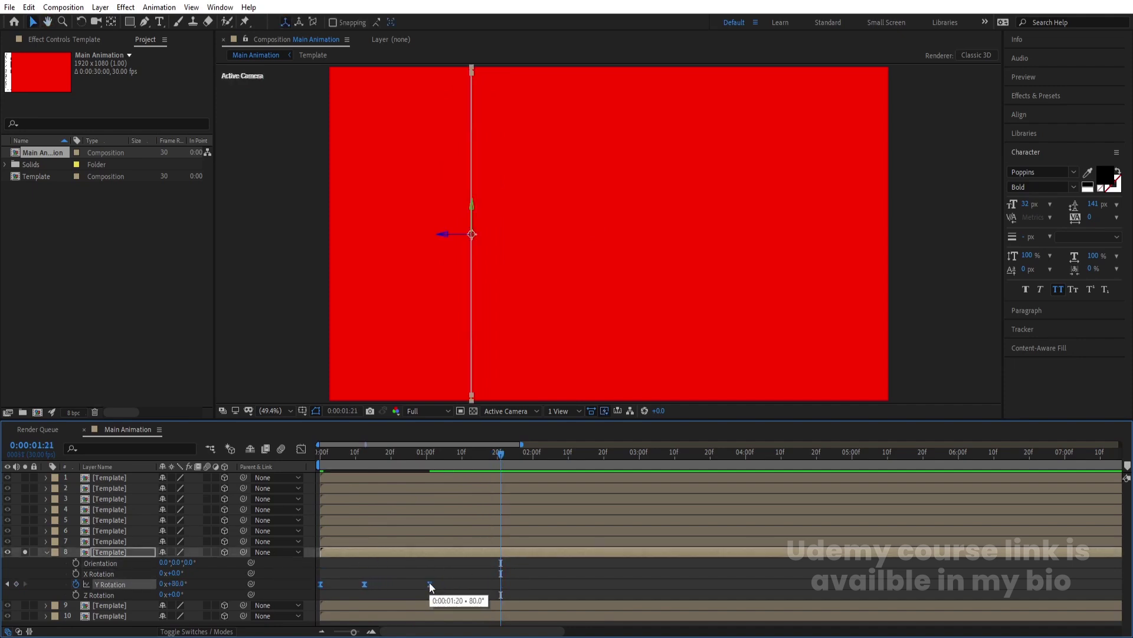
key("Home")
key("space")
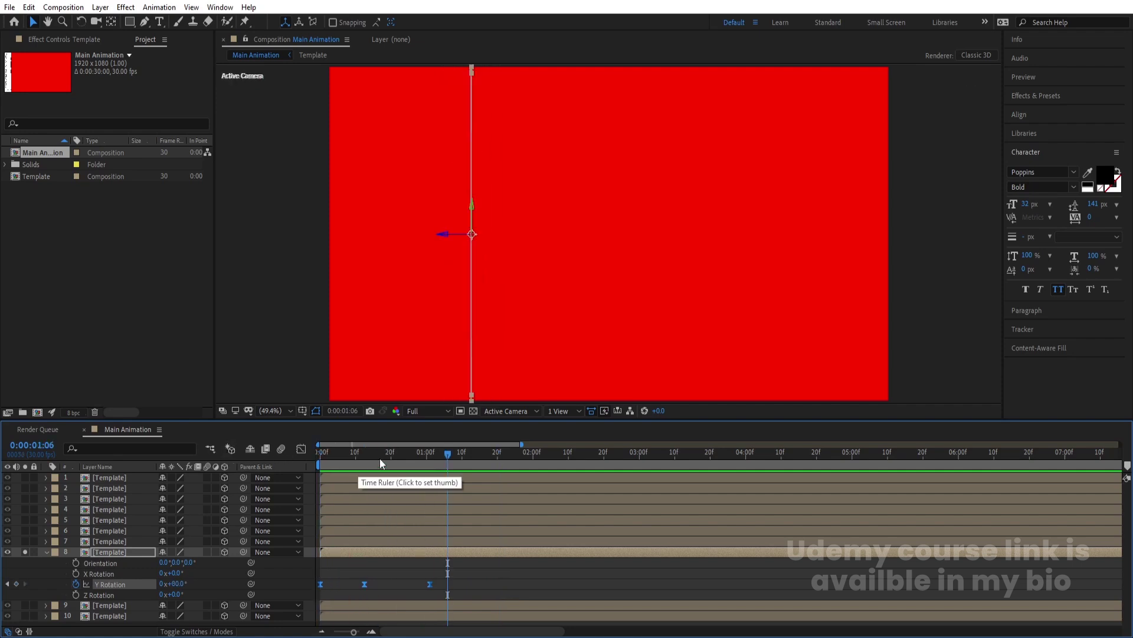
key("space")
key("space")
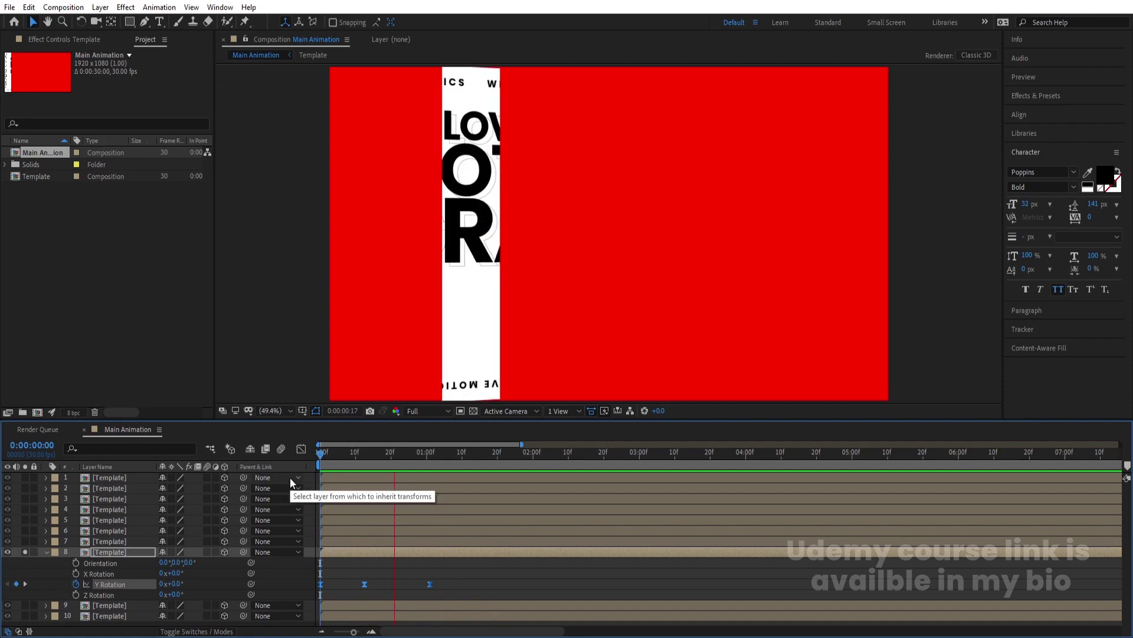
key("space")
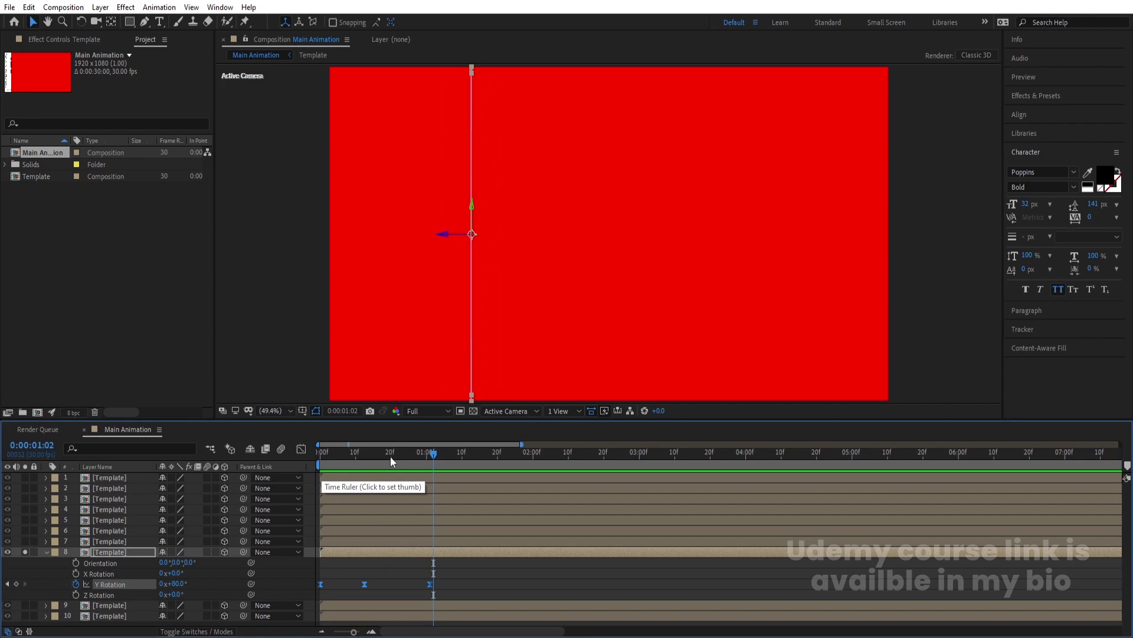
- Copy layer 8's three Y Rotation keyframes, unsolo the layer and return to the timeline start
left_click(452, 578)
left_click_drag(452, 579, 295, 605)
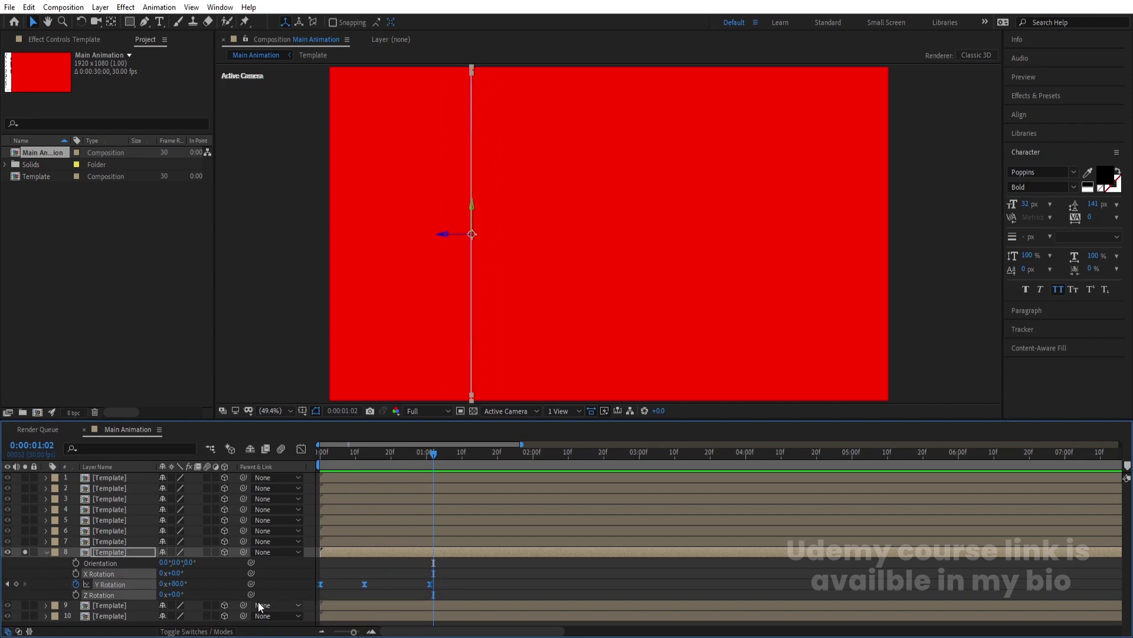
key("Home")
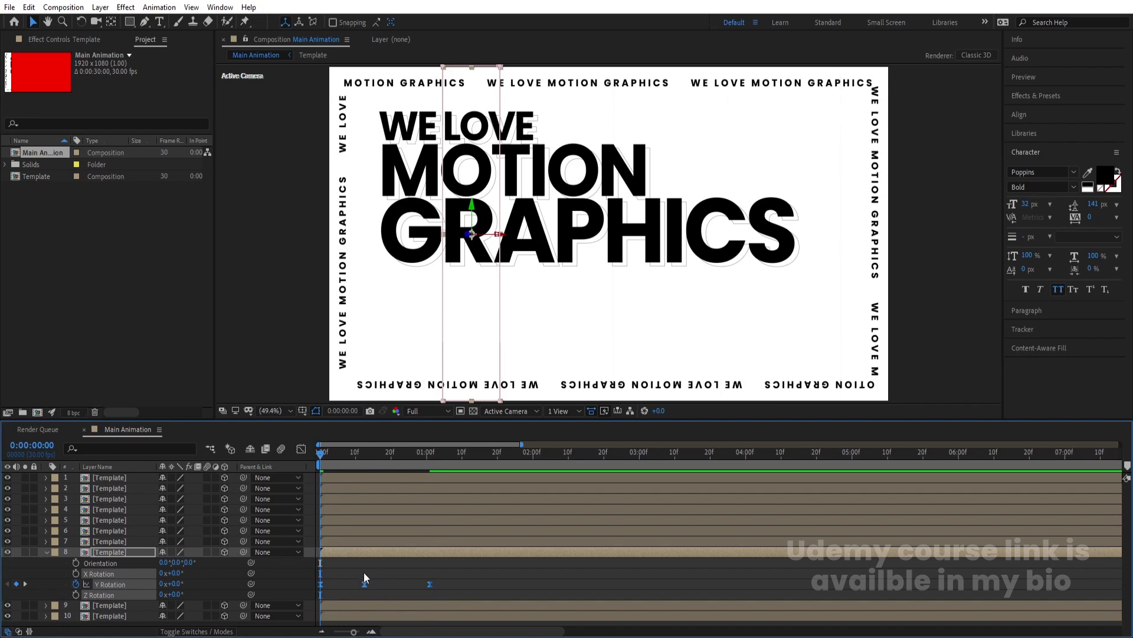
key("space")
key("space")
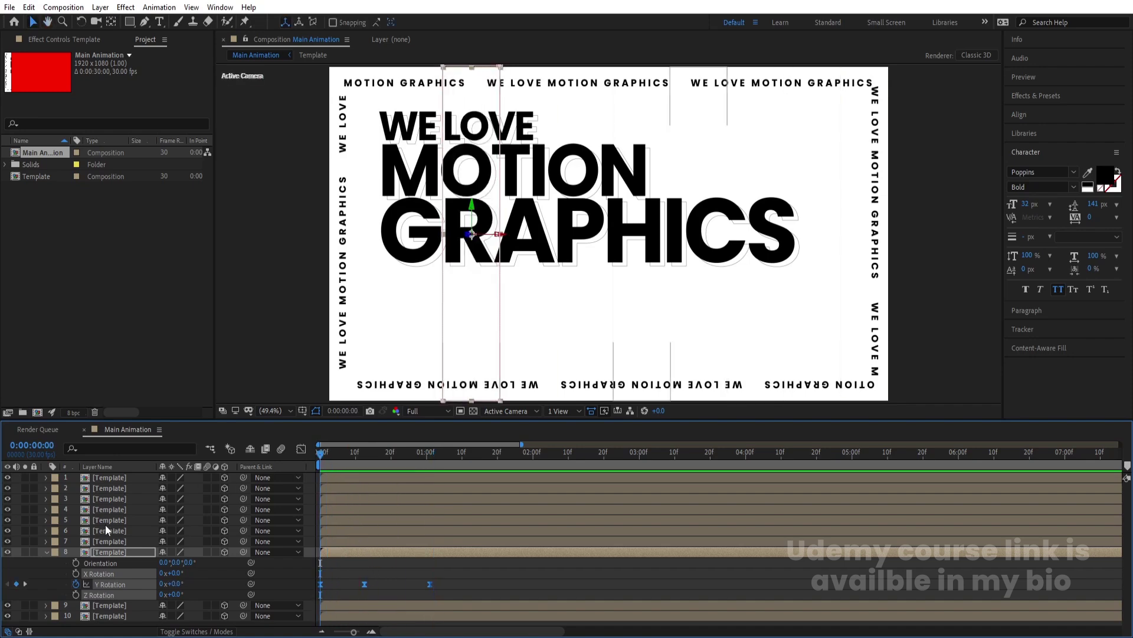
- Paste the Y Rotation keyframes onto the other nine Template layers at the timeline start, and preview all strips with their keyframes revealed
left_click(111, 540)
left_click(112, 476, "shift")
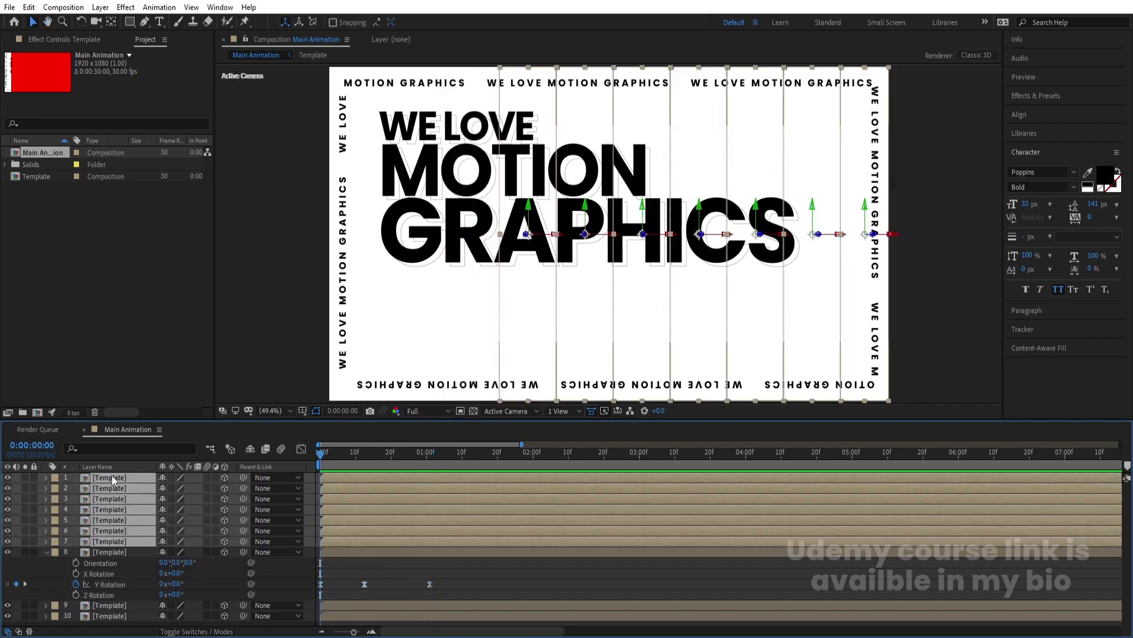
left_click(110, 605)
left_click(108, 616, "shift")
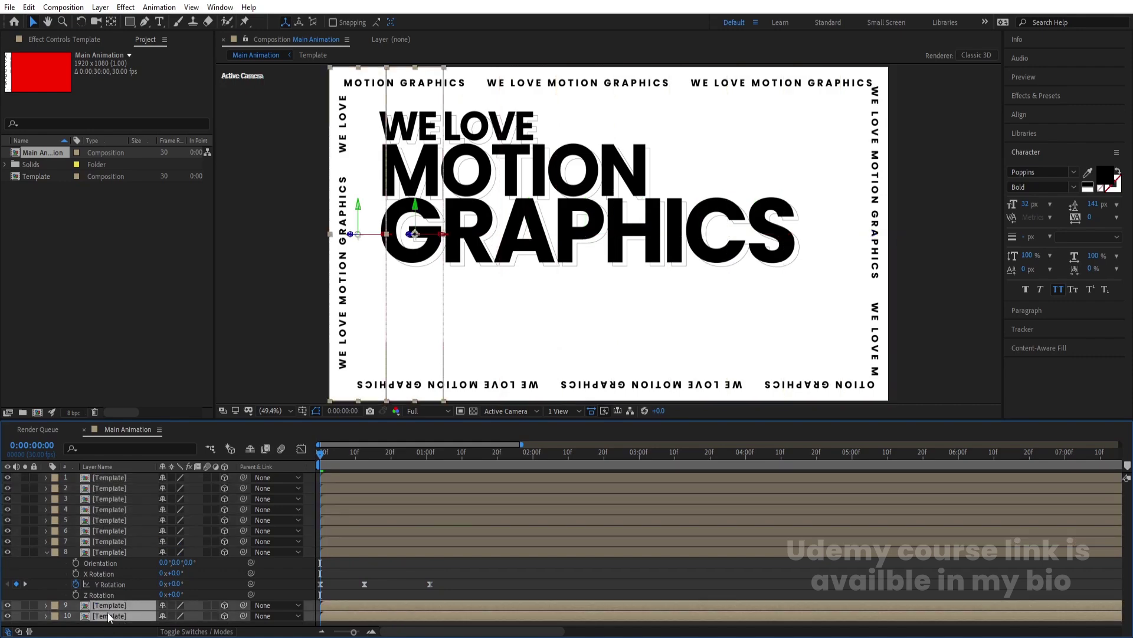
left_click(355, 570)
key("u")
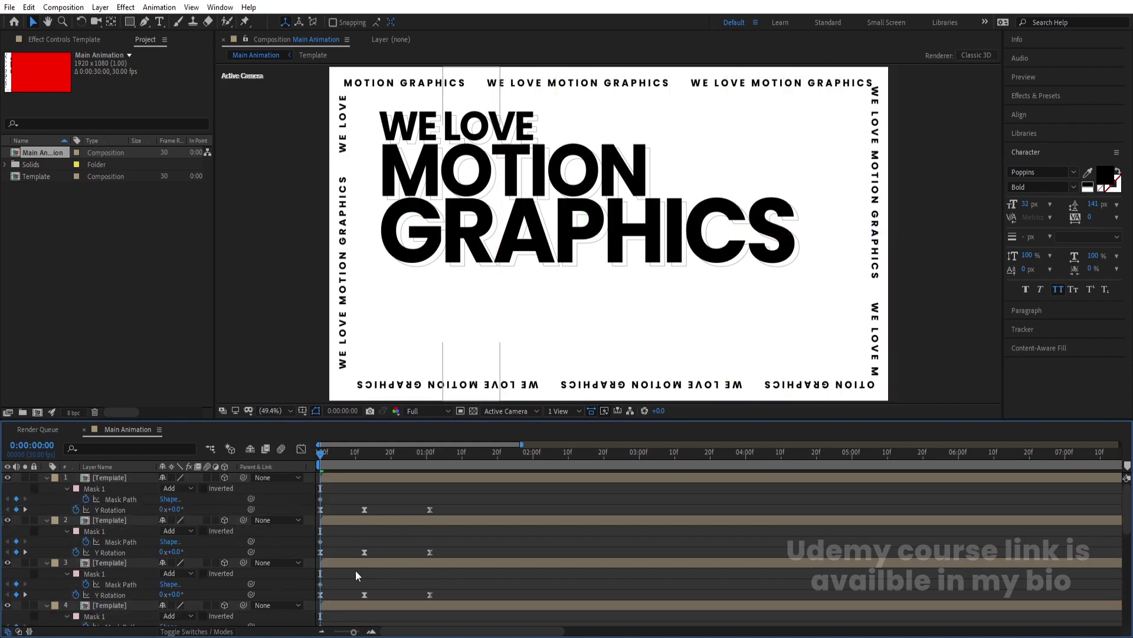
key("space")
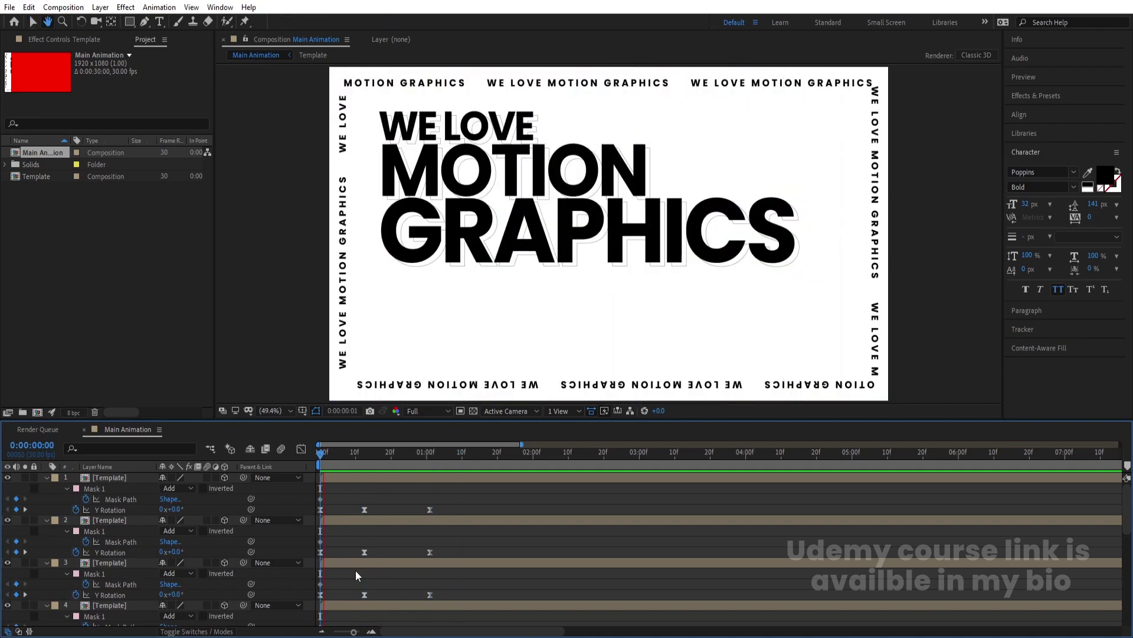
key("space")
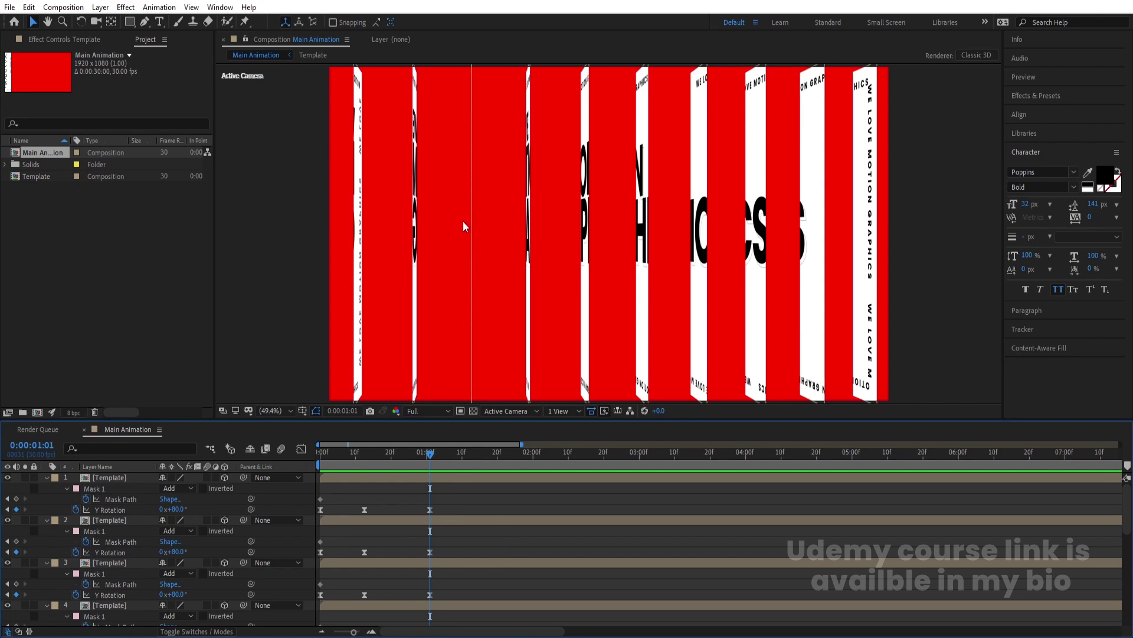
- At 0:00:01:01, set the Y Rotation of Template layers 1, 2 and 3 to 107°, 106° and 100° so the strips appear edge-on
left_click(360, 233)
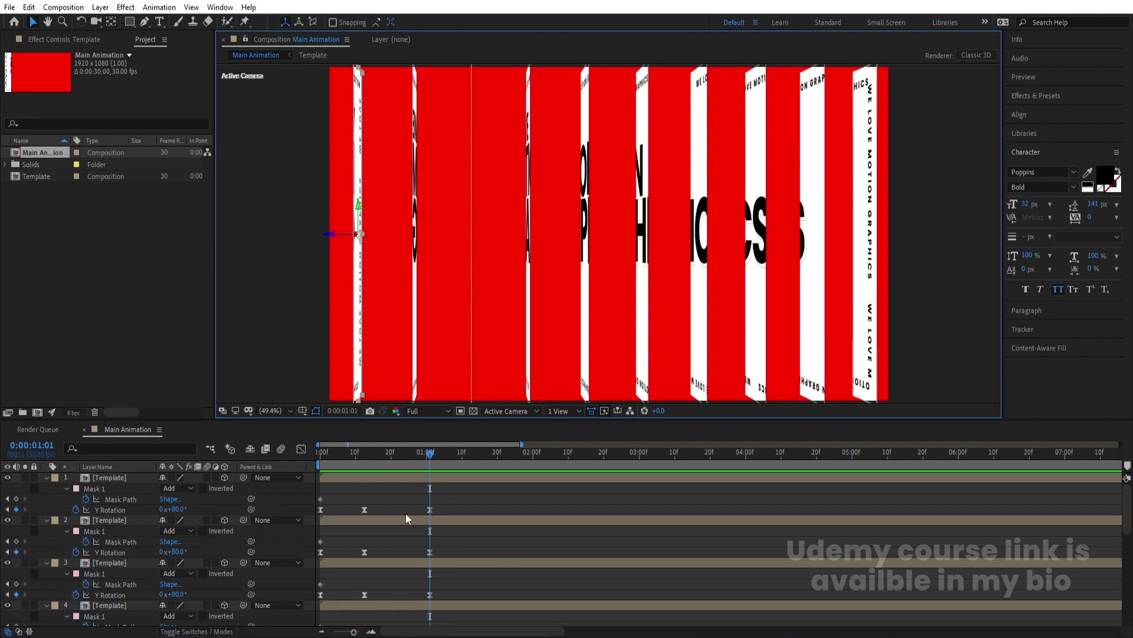
left_click(437, 477)
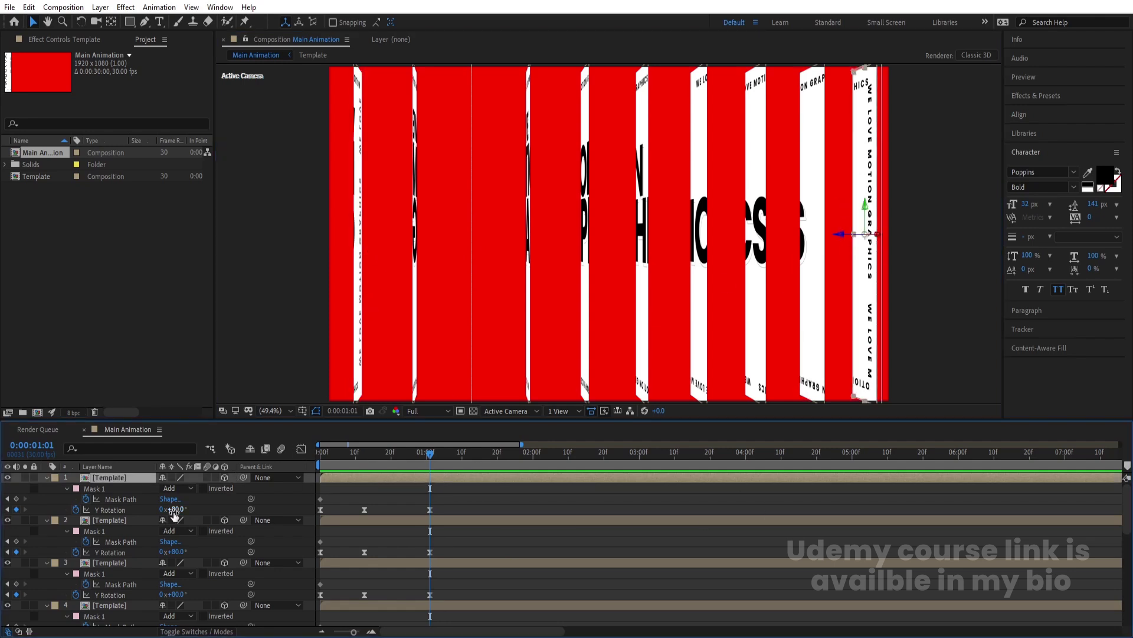
left_click_drag(176, 512, 187, 509)
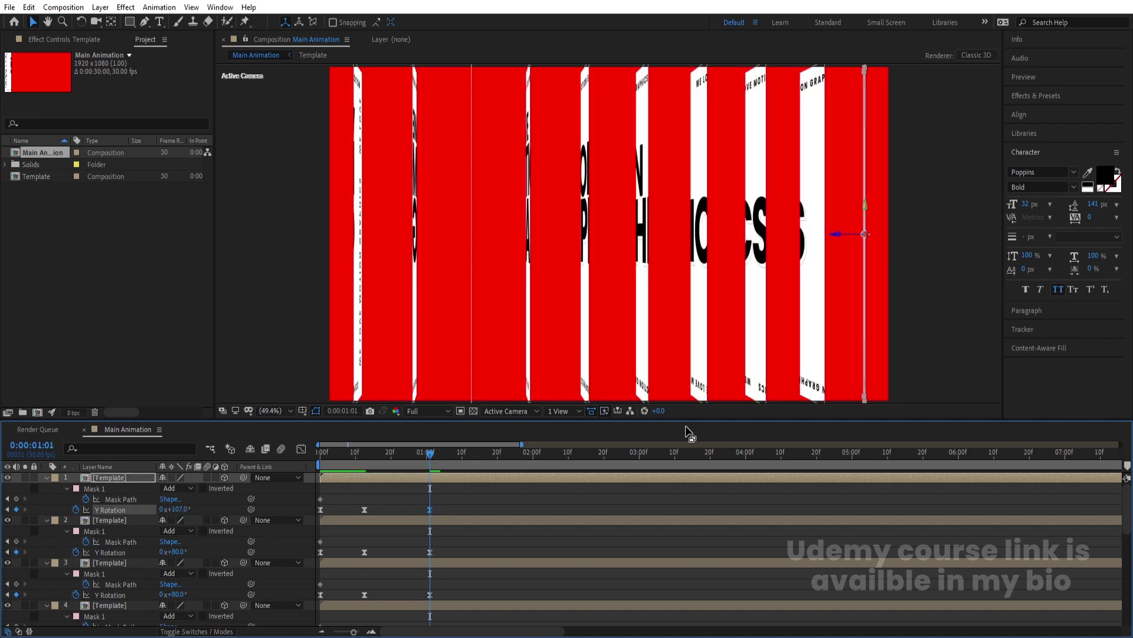
left_click(670, 519)
left_click_drag(179, 552, 193, 554)
left_click(209, 562)
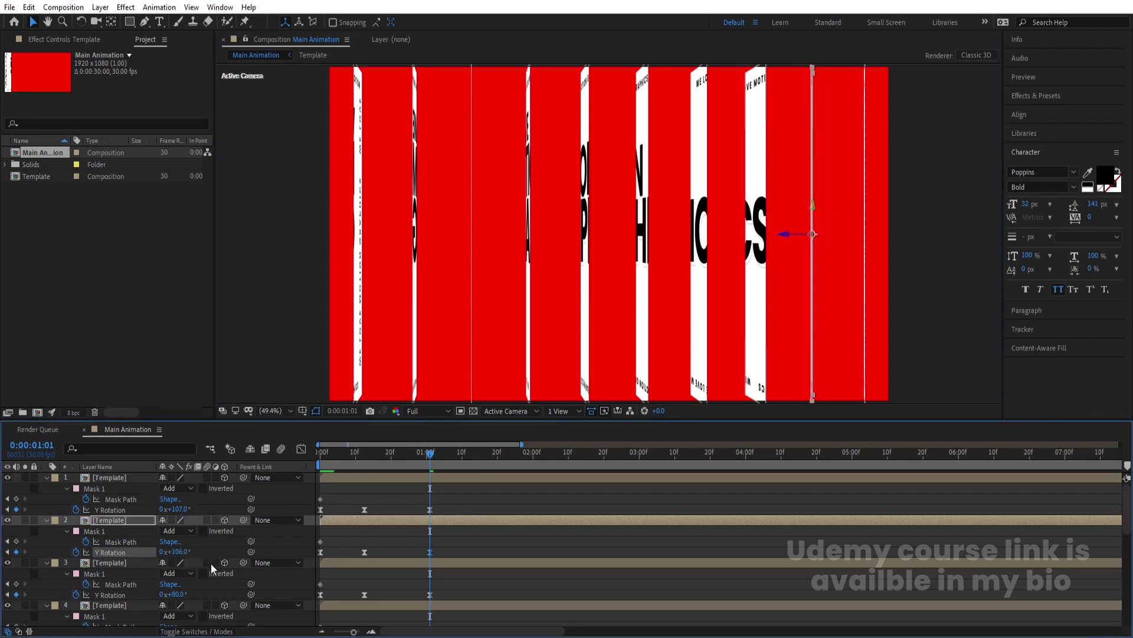
left_click_drag(182, 595, 195, 595)
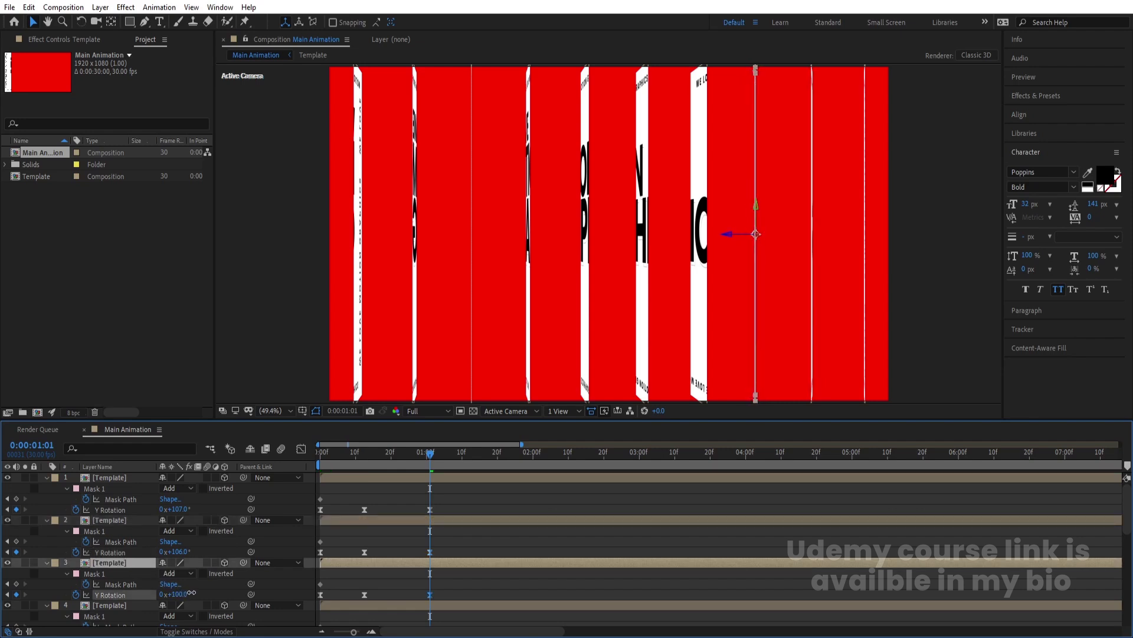
- At 0:00:01:01, set the Y Rotation of Template layer 4 to 98° and layer 5 to 94° so both strips are edge-on
left_click(707, 298)
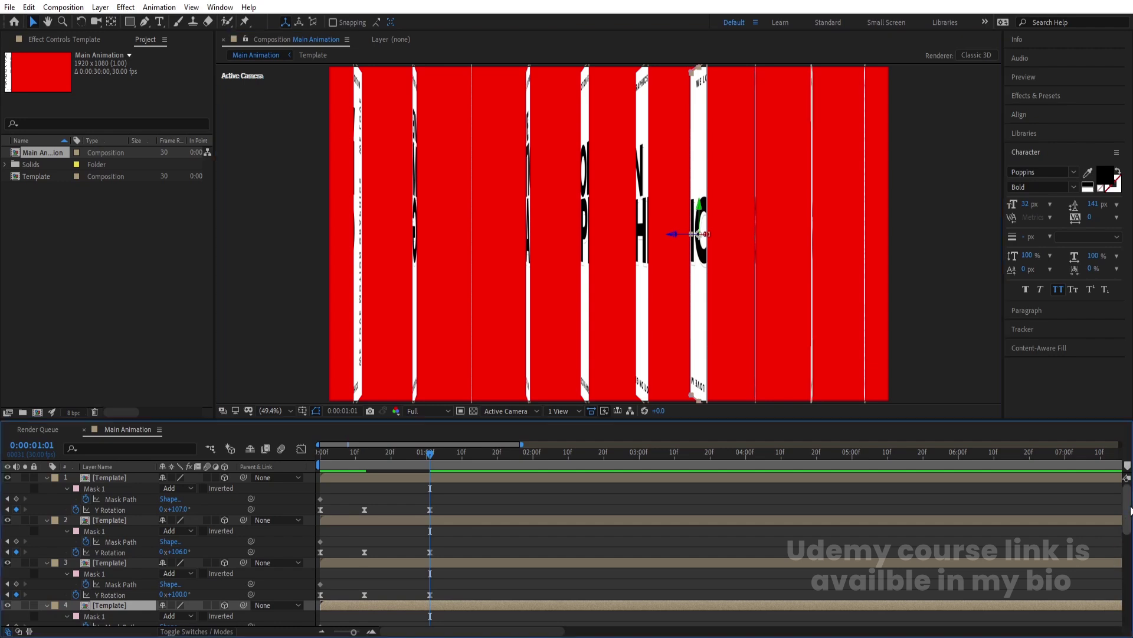
scroll(1125, 570, "down", 5)
scroll(210, 532, "down", 1)
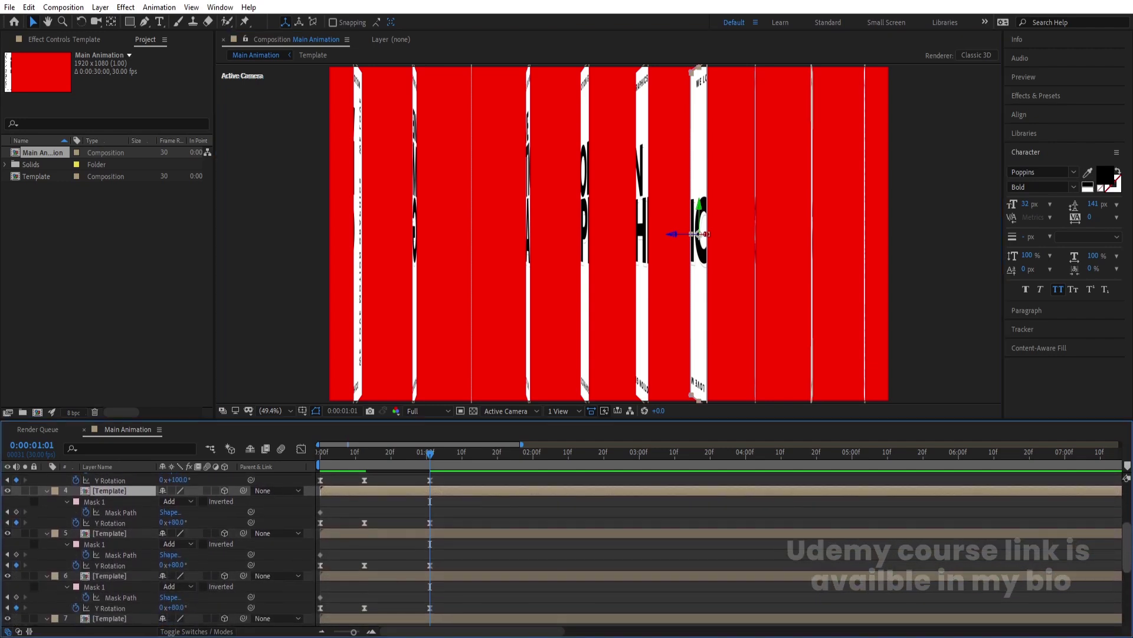
left_click_drag(177, 523, 186, 520)
left_click(110, 533)
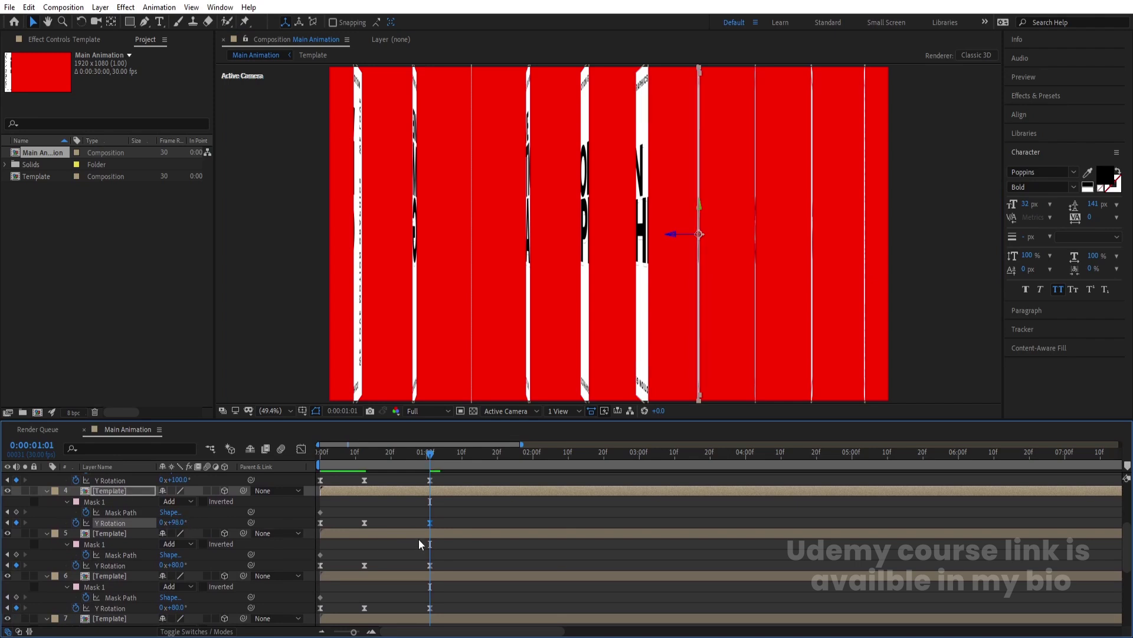
left_click_drag(164, 567, 170, 565)
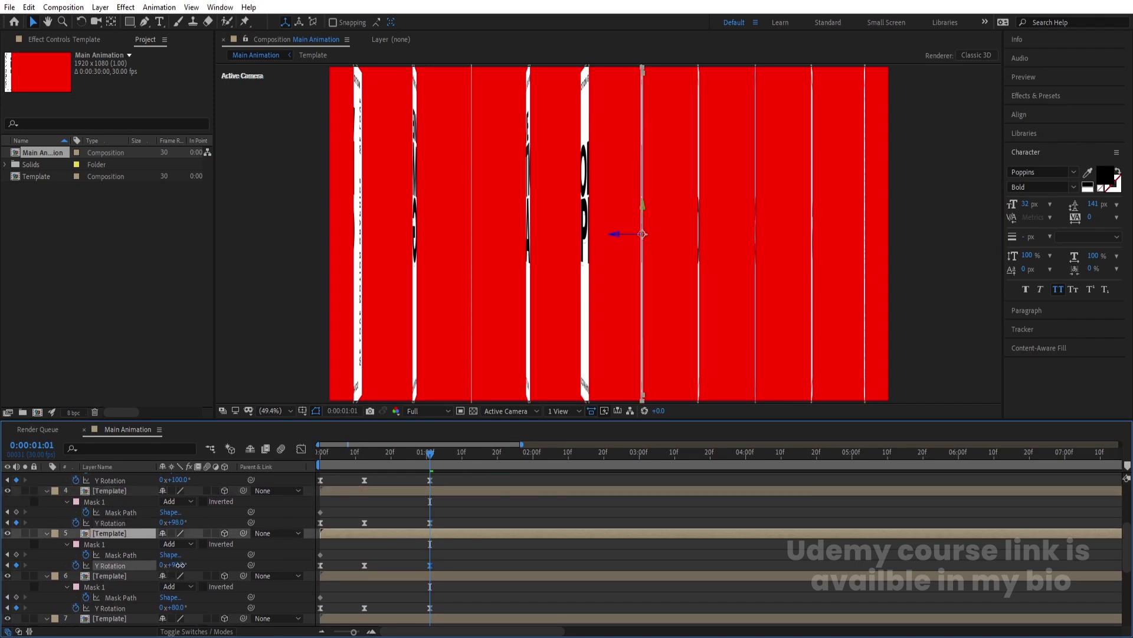
- Set the Y Rotation of Template layer 6 to 89° and layer 7 to 85° at 0:00:01:01
left_click(122, 576)
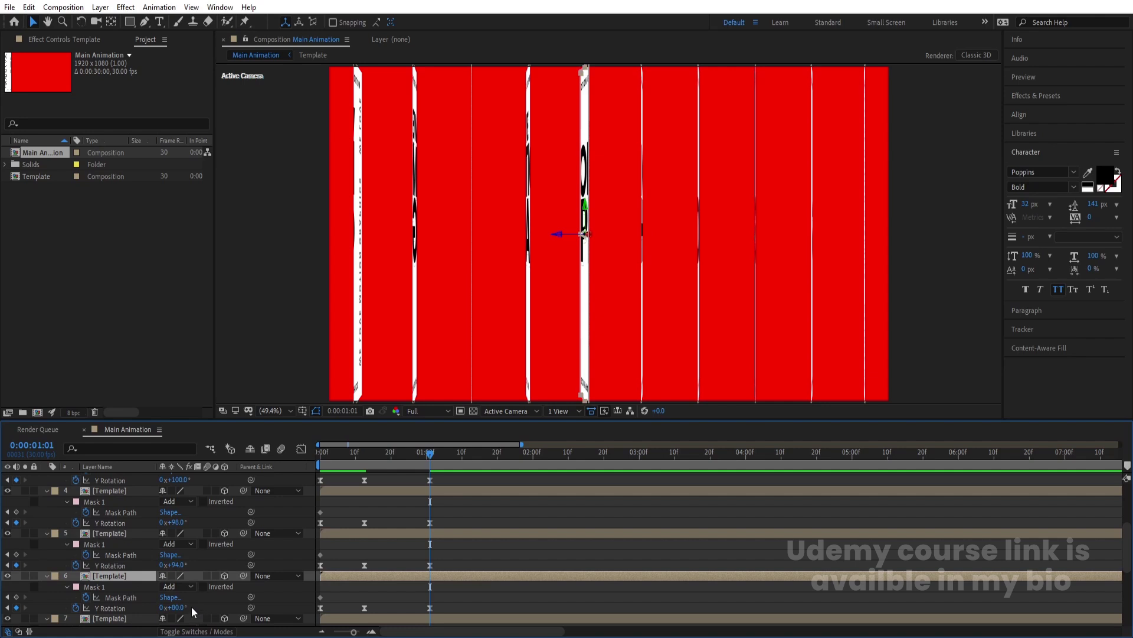
left_click_drag(178, 607, 181, 606)
left_click(144, 618)
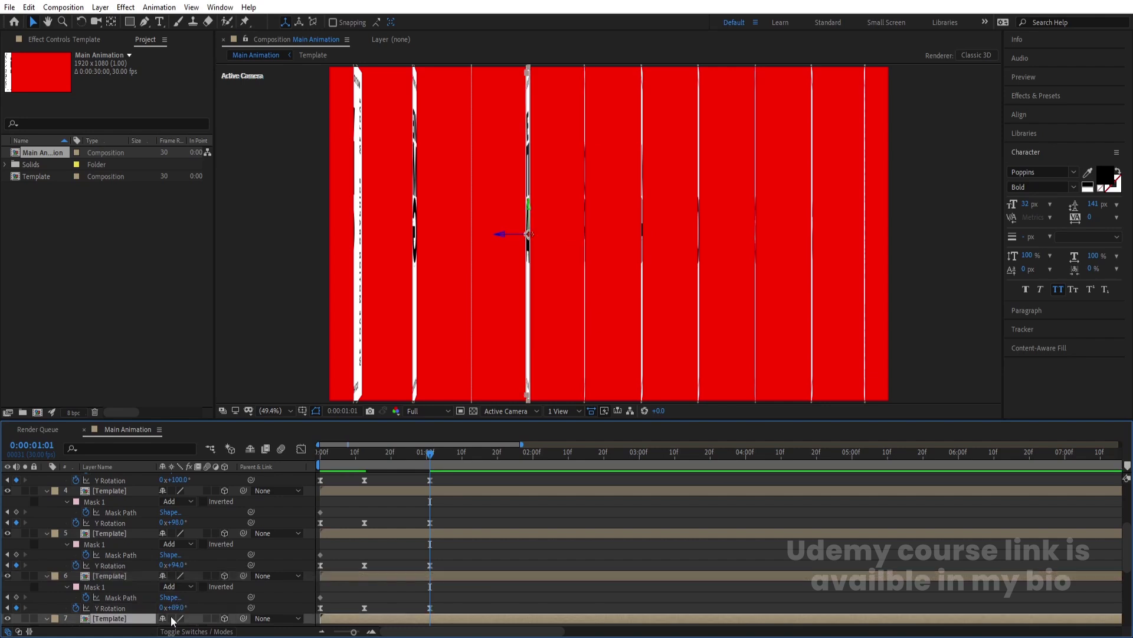
scroll(1128, 552, "down", 4)
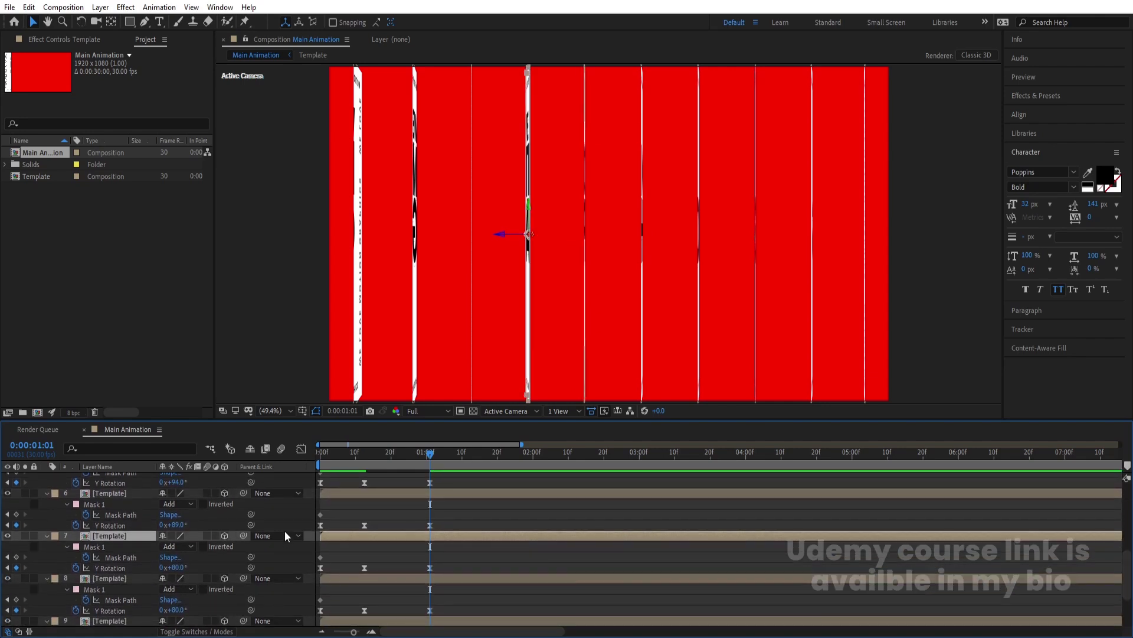
left_click_drag(179, 567, 184, 569)
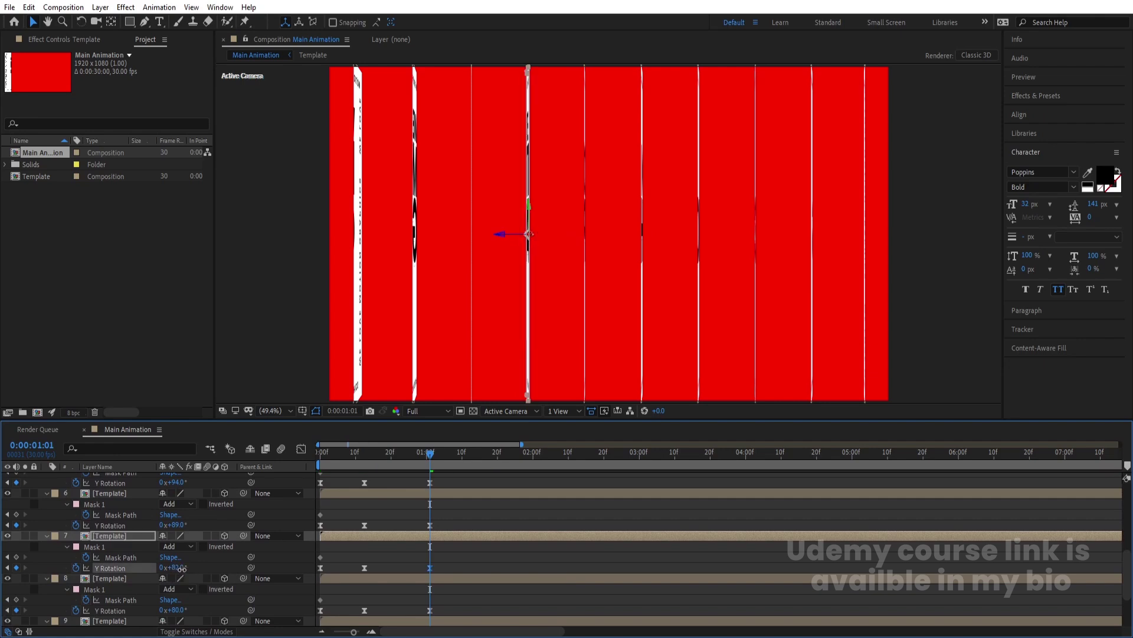
- Set the Y Rotation of Template layer 9 to 77° and layer 10 to 71° at 0:00:01:01, leaving layer 8 unchanged
left_click(471, 580)
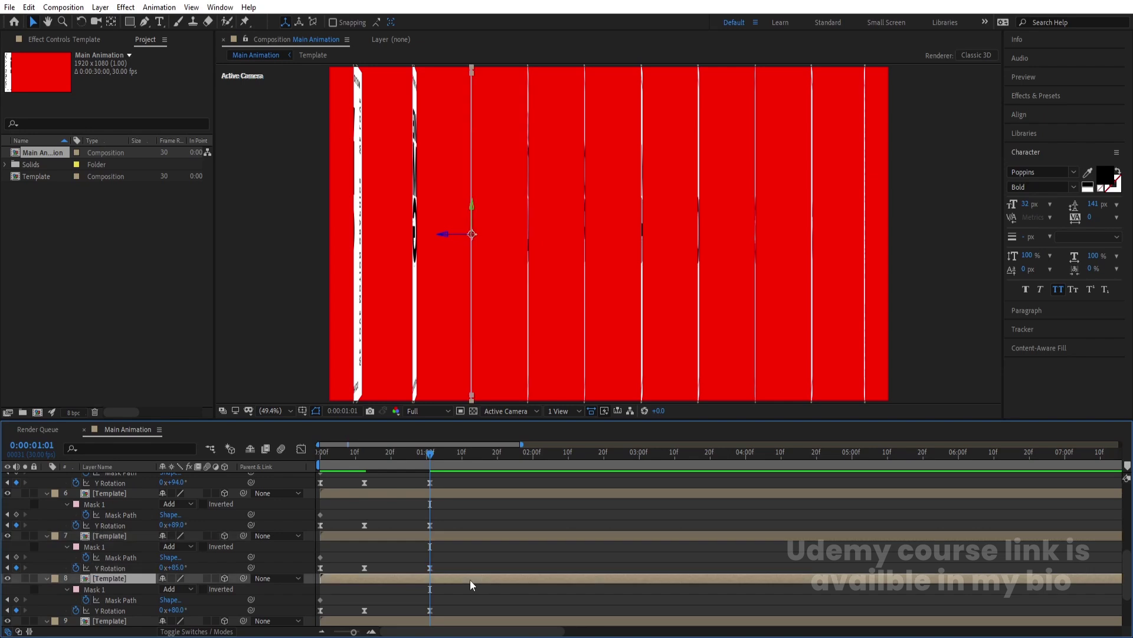
left_click(449, 620)
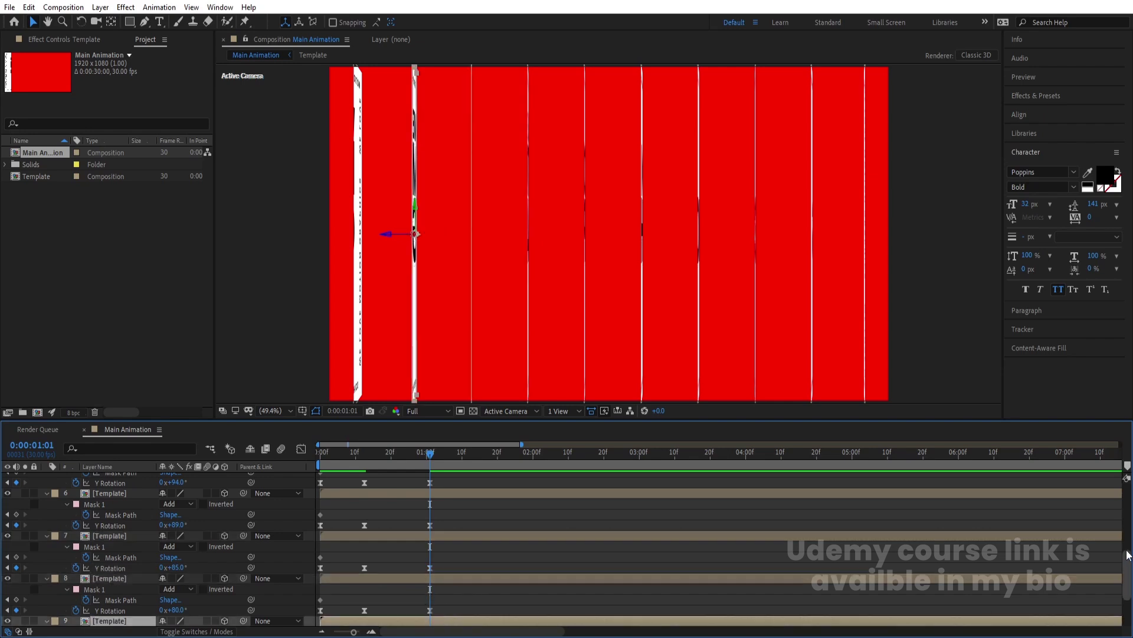
left_click_drag(1127, 561, 1127, 584)
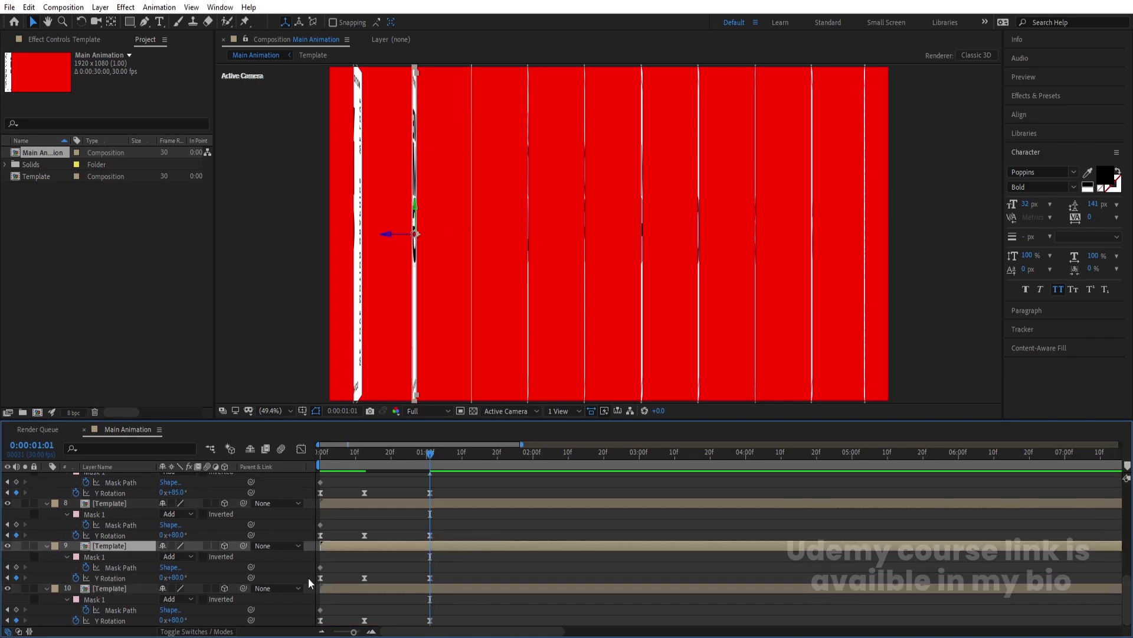
left_click_drag(179, 577, 179, 578)
left_click(144, 588)
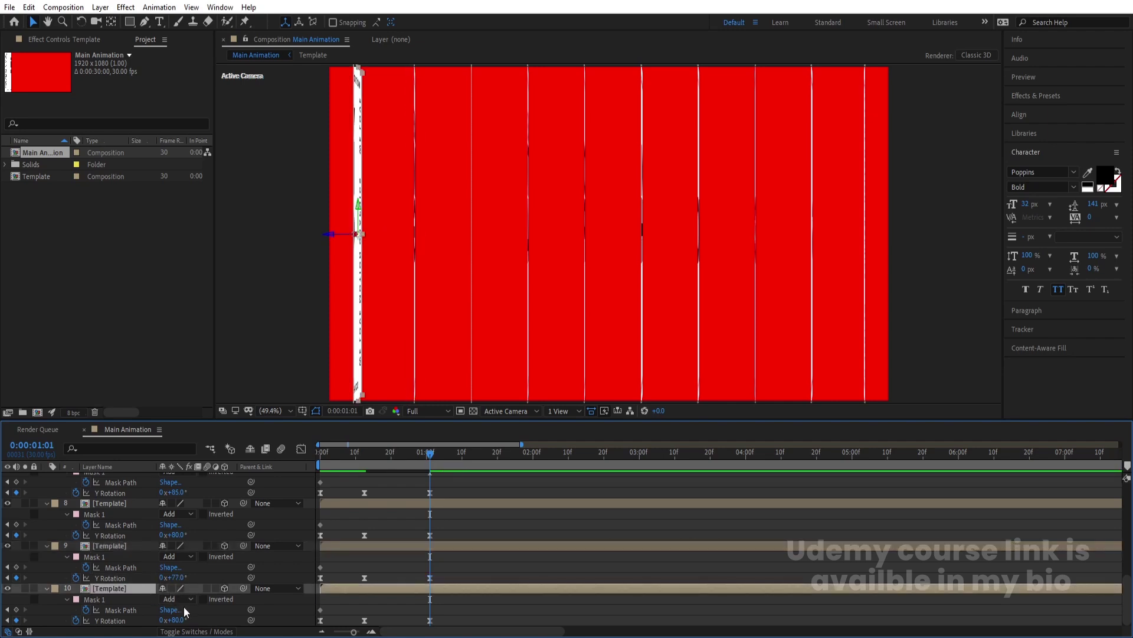
left_click(173, 620)
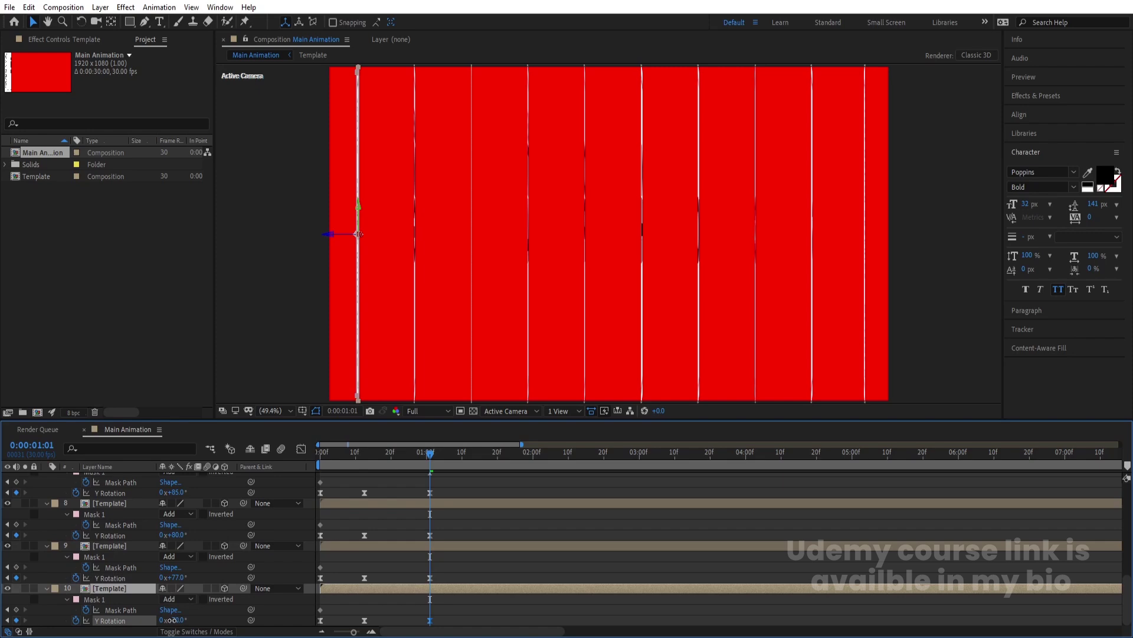
- Preview the strip rotation from the start of the timeline
left_click_drag(331, 467, 265, 464)
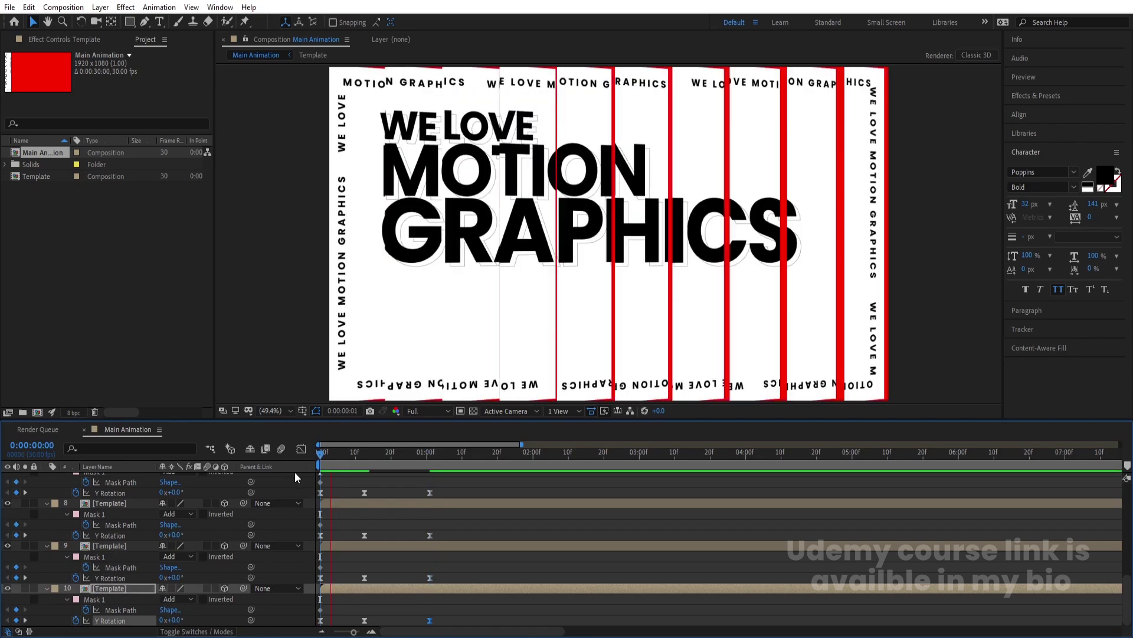
key("space")
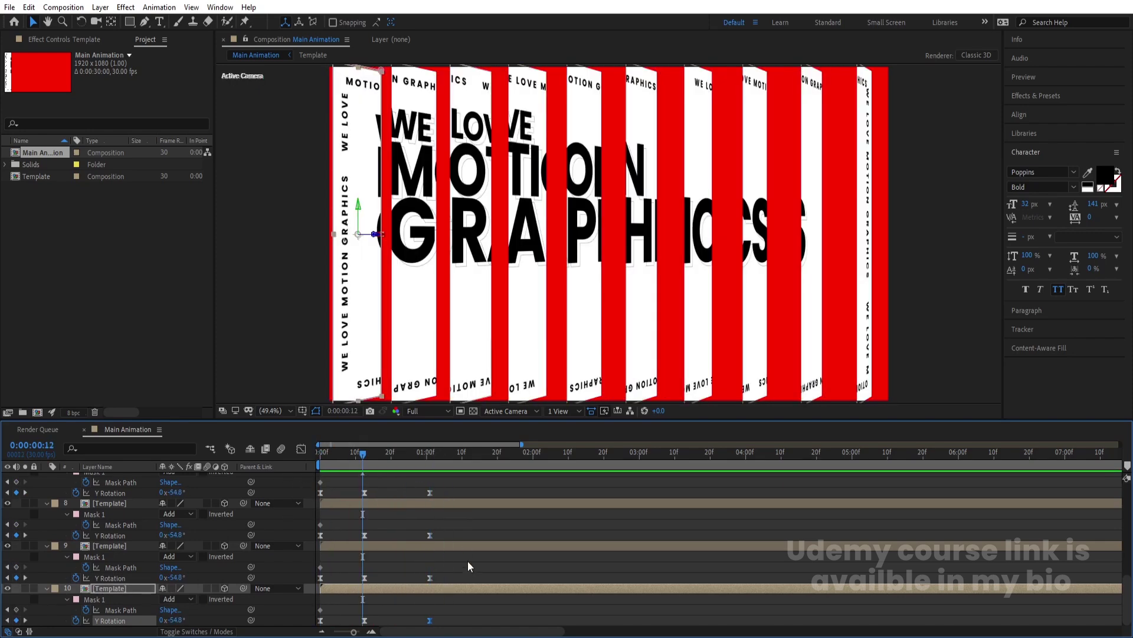
key("space")
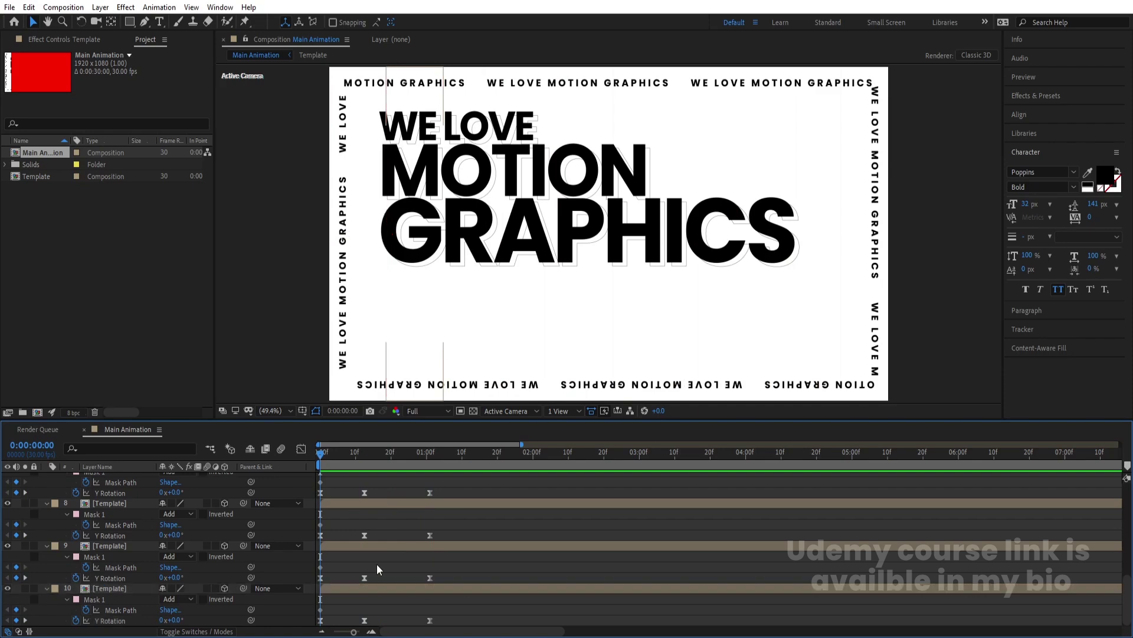
- Move the last Y Rotation keyframe of all ten Template layers to 0:00:01:00 and collapse the layers' properties
key("u")
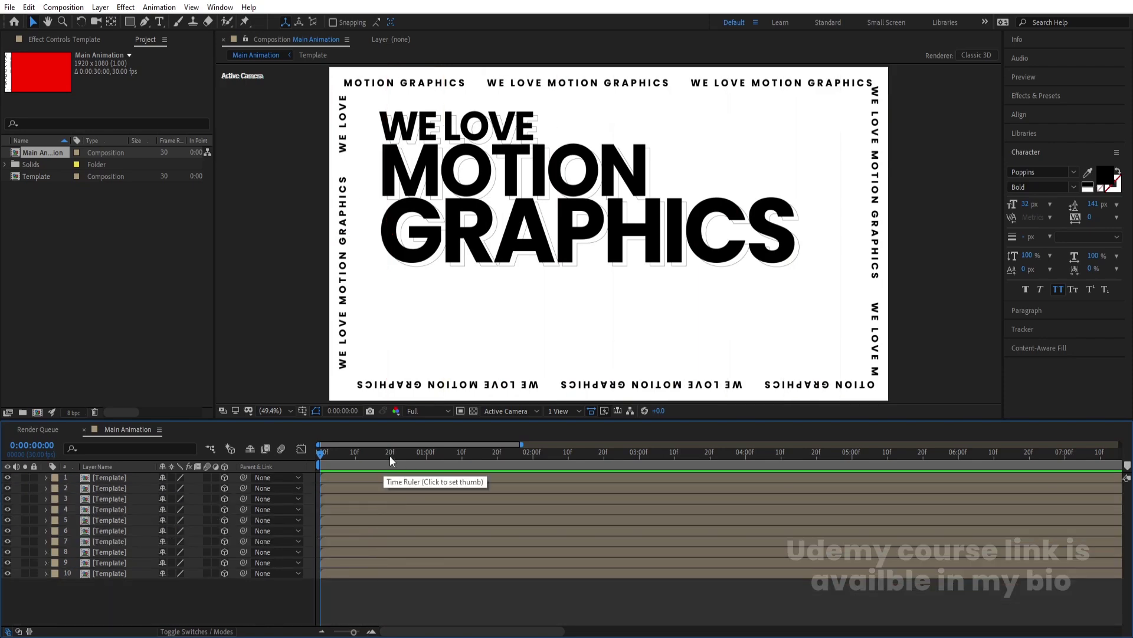
left_click(425, 455)
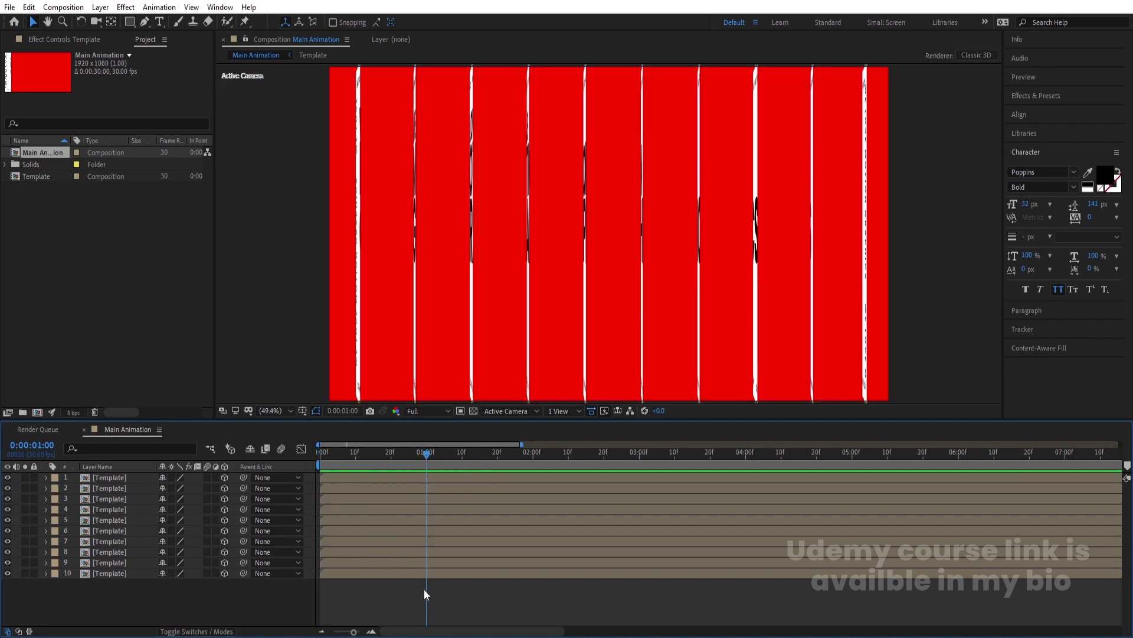
key("u")
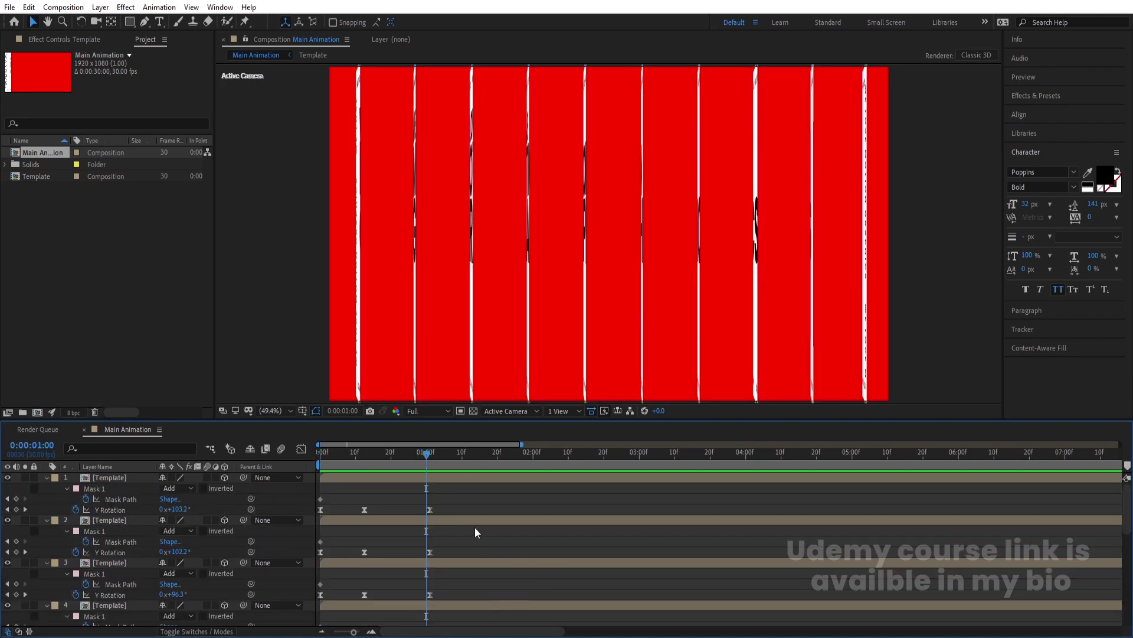
key("Page_Down")
left_click_drag(462, 501, 394, 627)
scroll(442, 481, "up", 3)
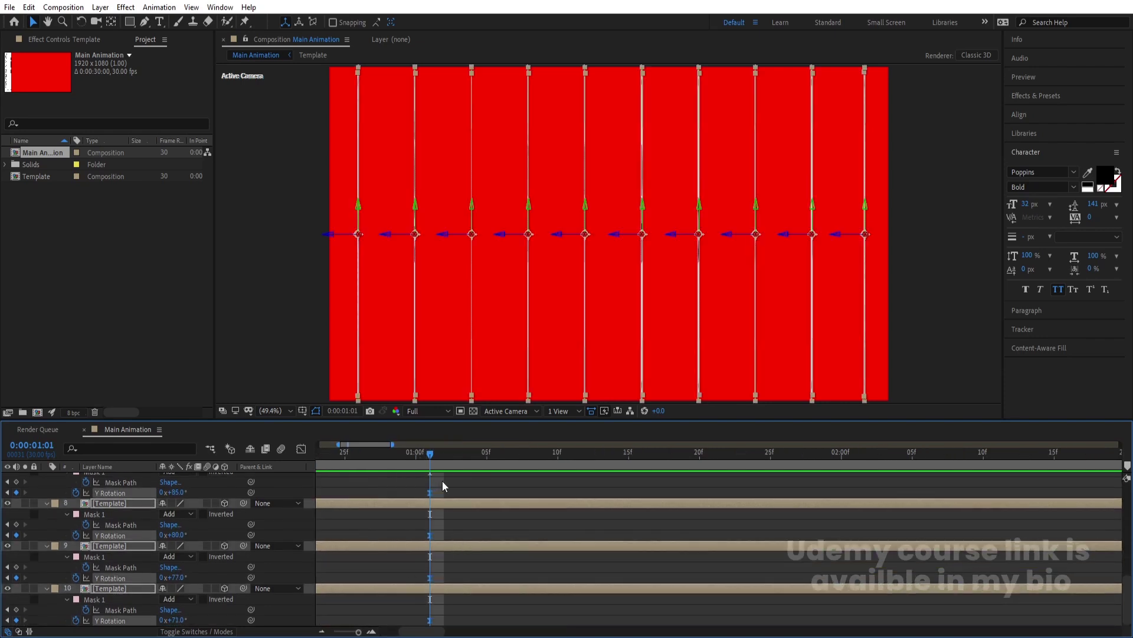
left_click(418, 458)
left_click_drag(431, 495, 420, 495)
left_click(426, 489)
key("u")
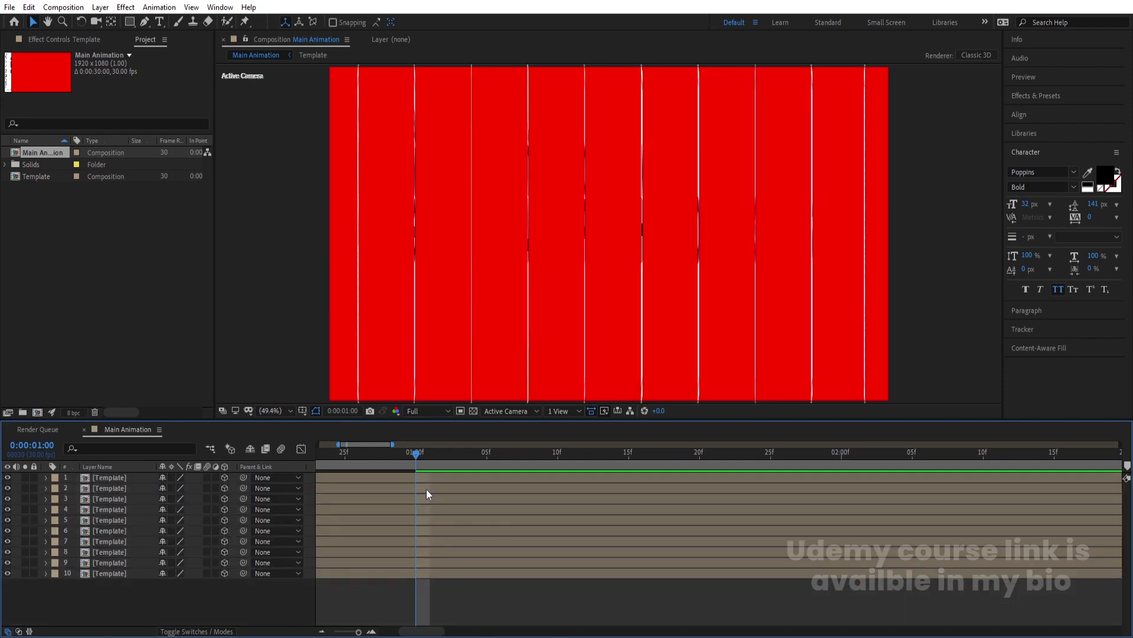
- Reveal the keyframed properties and move layer 10's three Y Rotation keyframes so they start at 0:00:01:00
key("u")
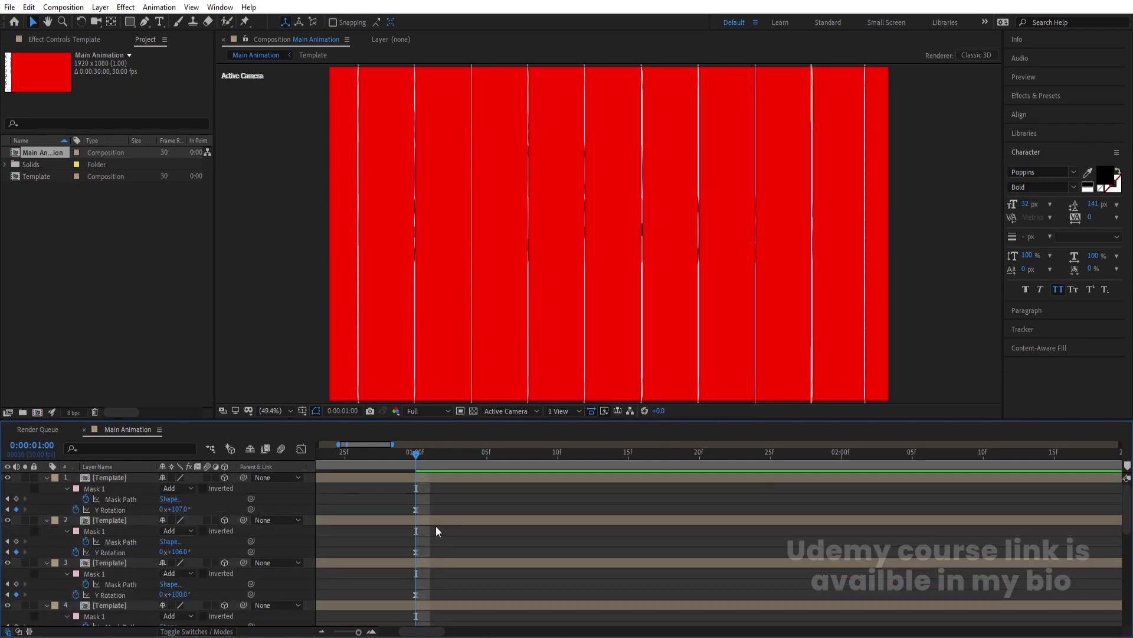
scroll(452, 525, "down", 3)
scroll(452, 526, "down", 2)
left_click(360, 324)
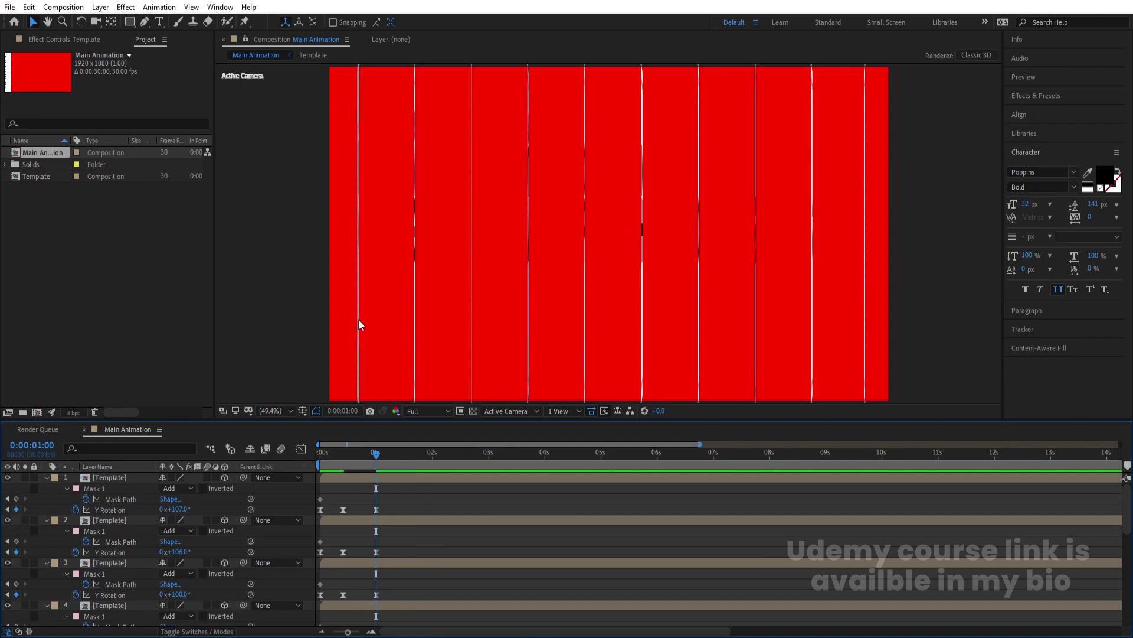
scroll(708, 549, "down", 6)
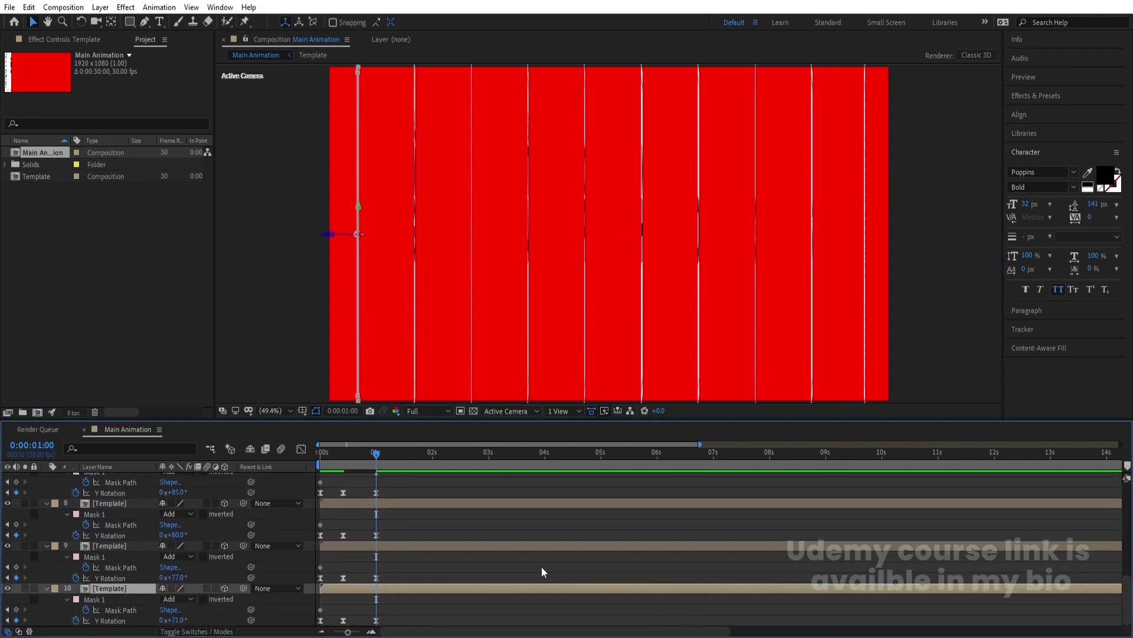
left_click(418, 623)
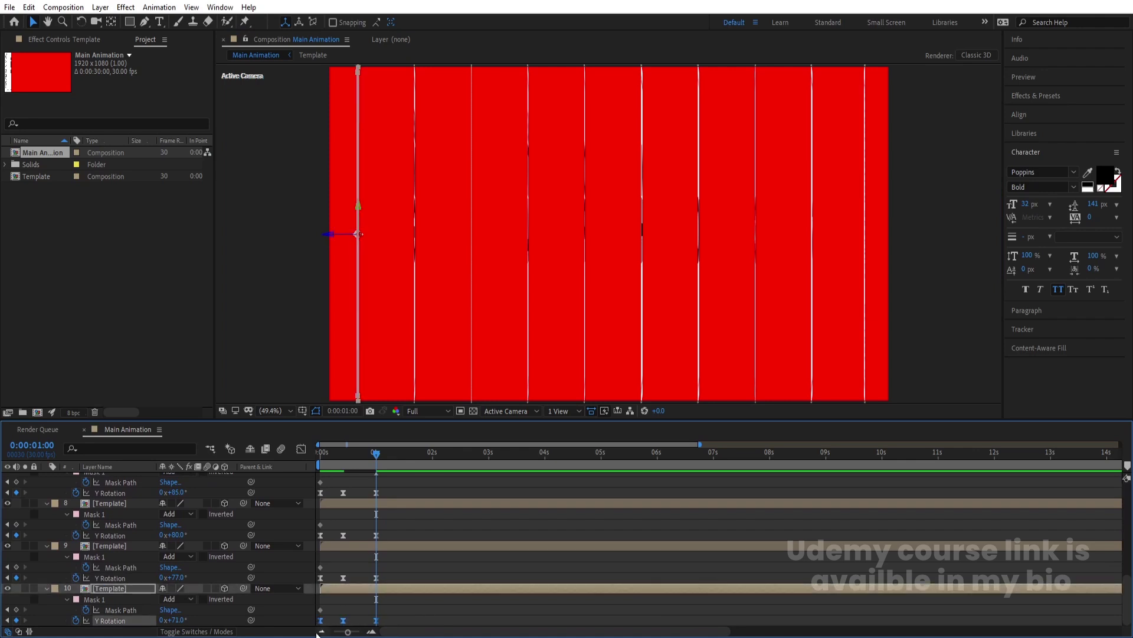
key("ctrl+v")
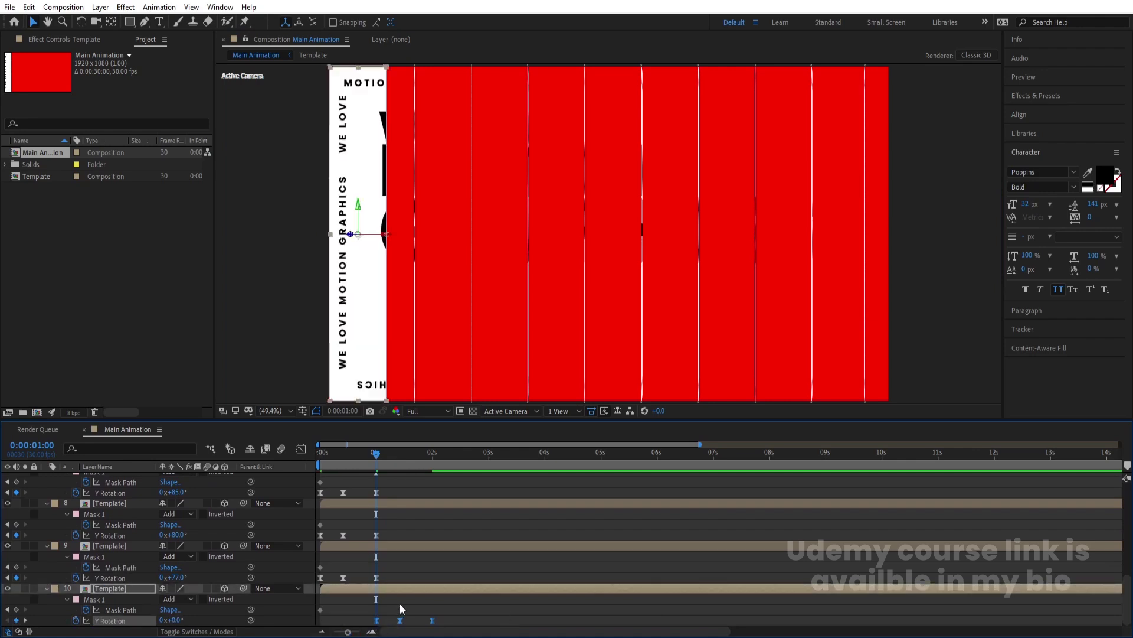
- Cut layer 9's Y Rotation keyframes and paste them starting at 0:00:01:05, five frames after layer 10's
key("Page_Down")
key("Page_Down")
key("Page_Down")
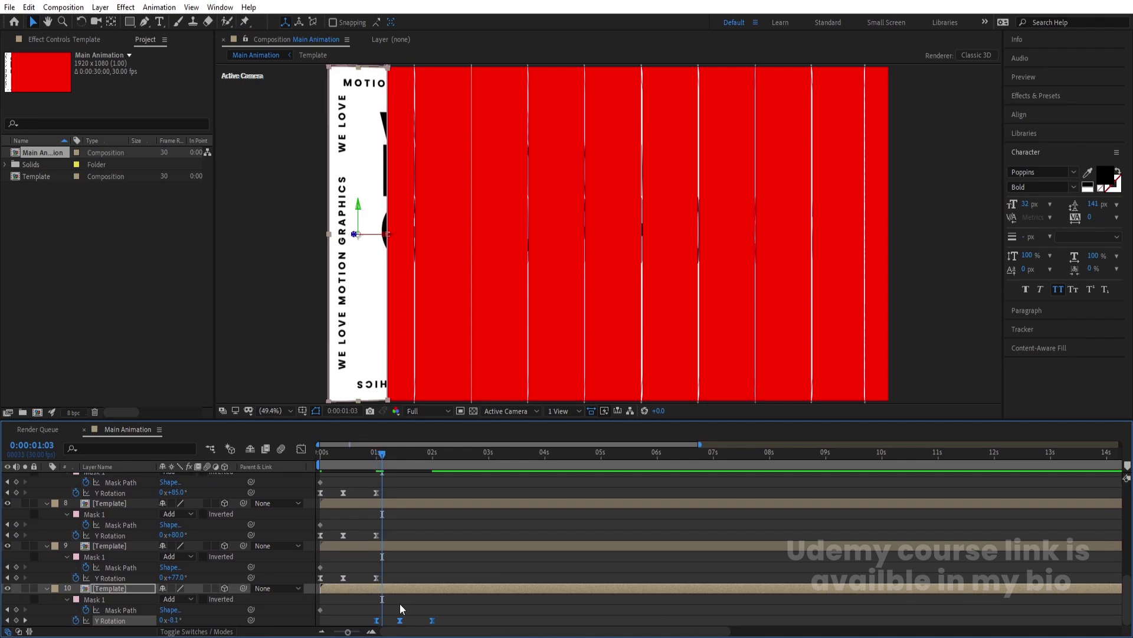
key("equal")
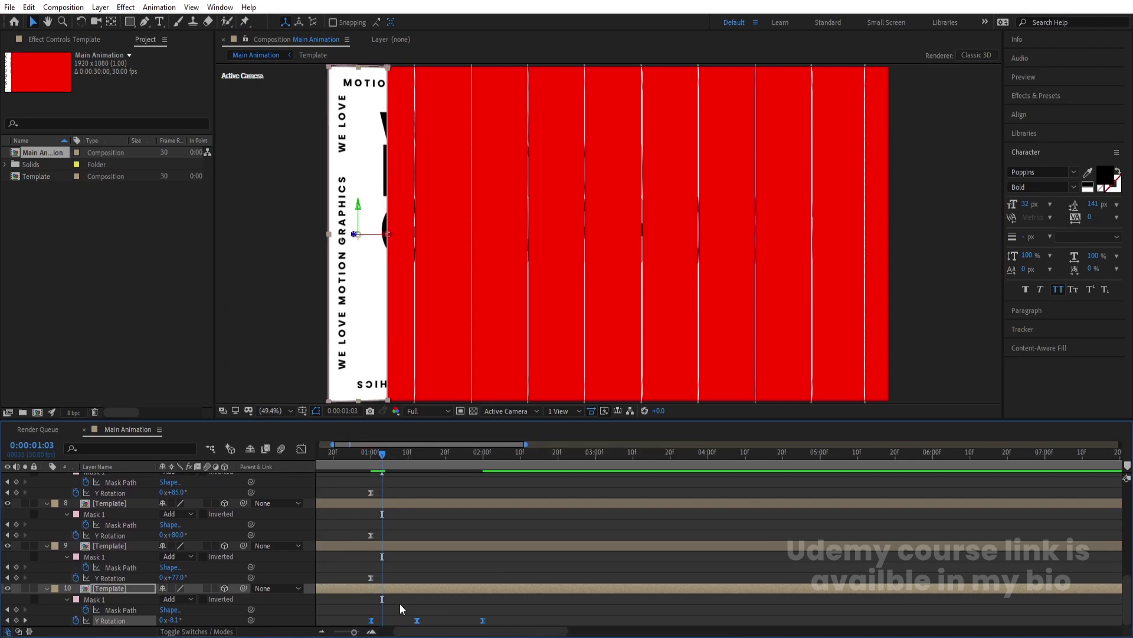
left_click(408, 452)
key("equal")
left_click(371, 452)
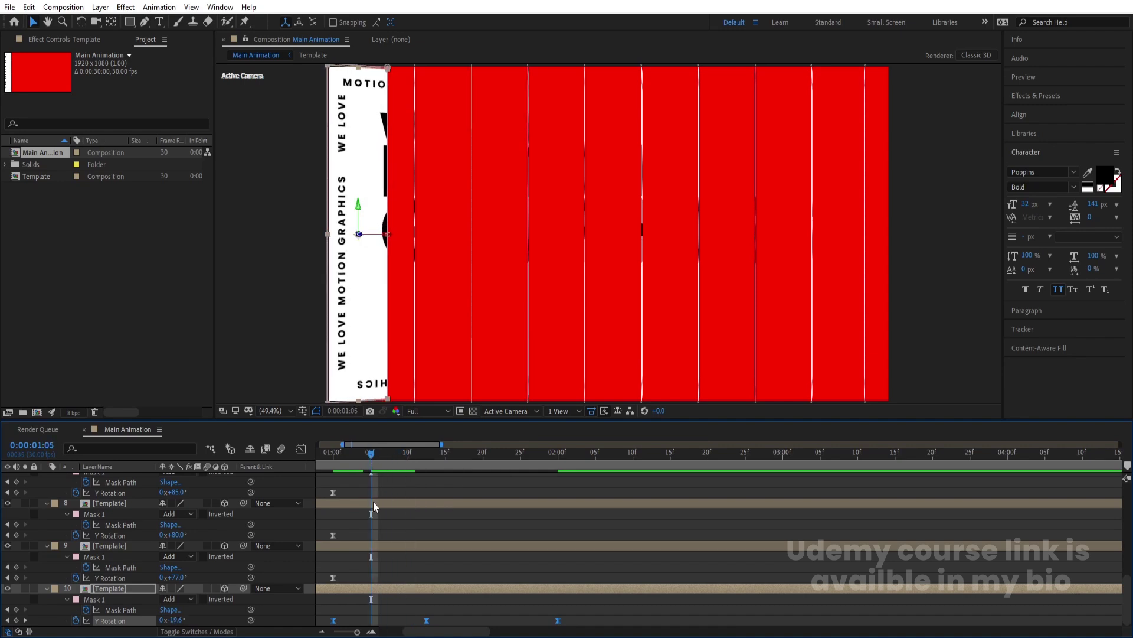
scroll(158, 557, "left", 3)
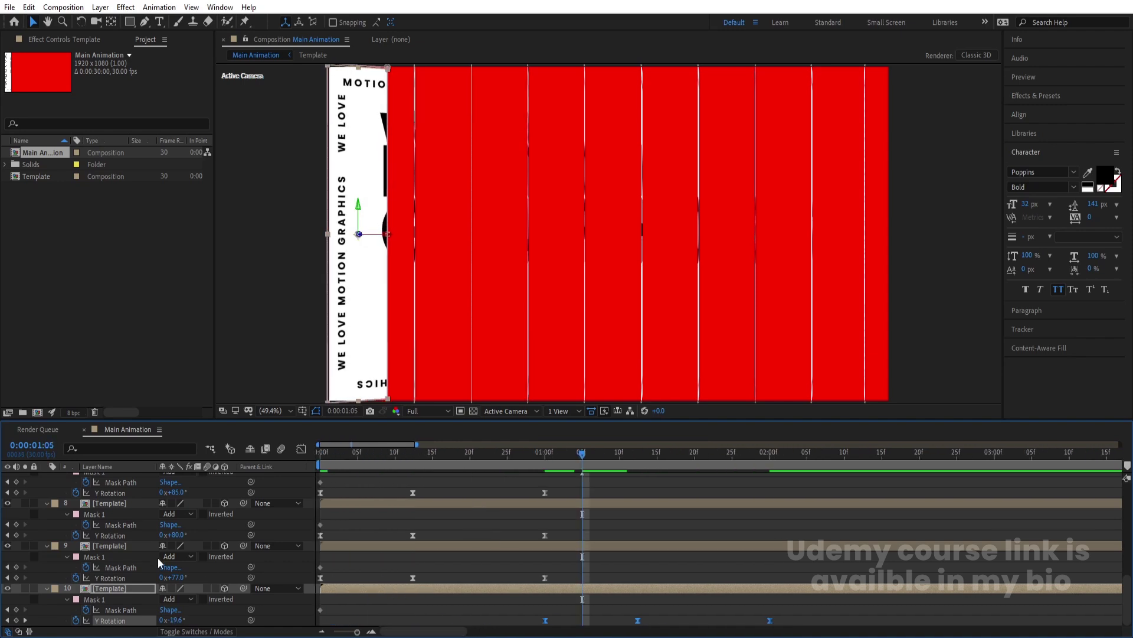
left_click(121, 578)
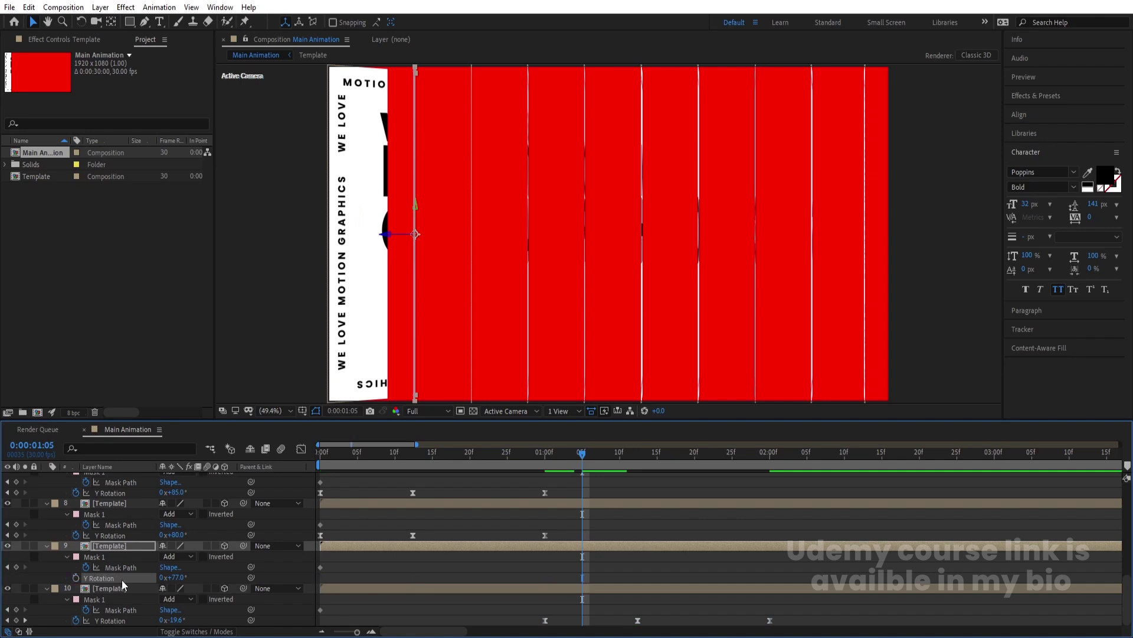
key("ctrl+x")
key("ctrl+v")
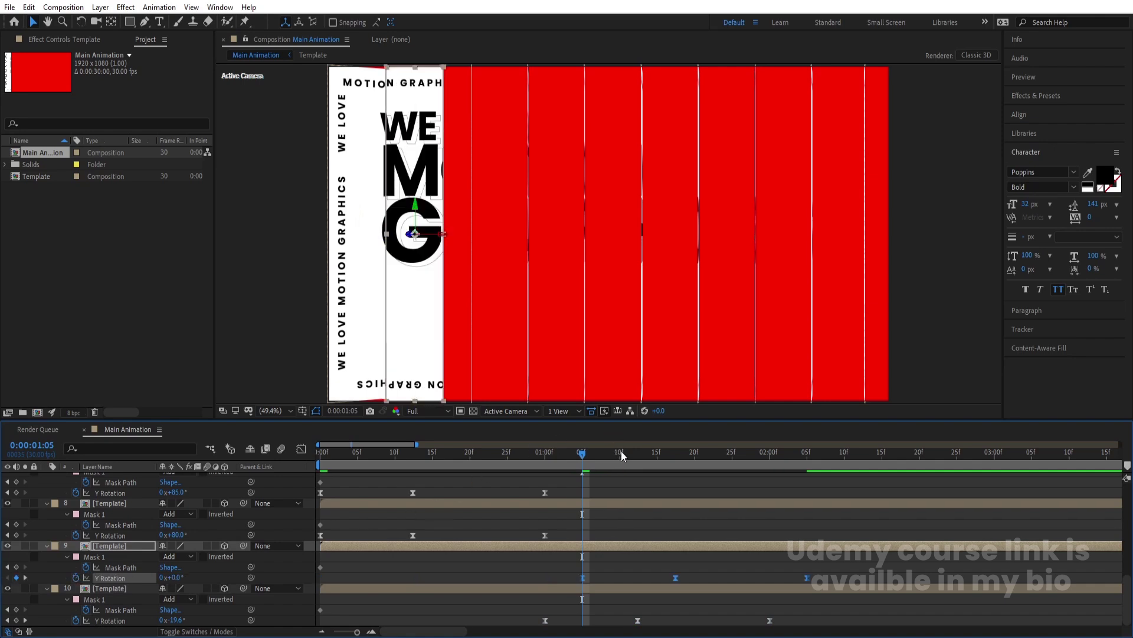
- Cut layer 8's Y Rotation keyframes and paste them starting at 0:00:01:10
left_click(620, 452)
left_click(140, 536)
key("ctrl+x")
key("ctrl+v")
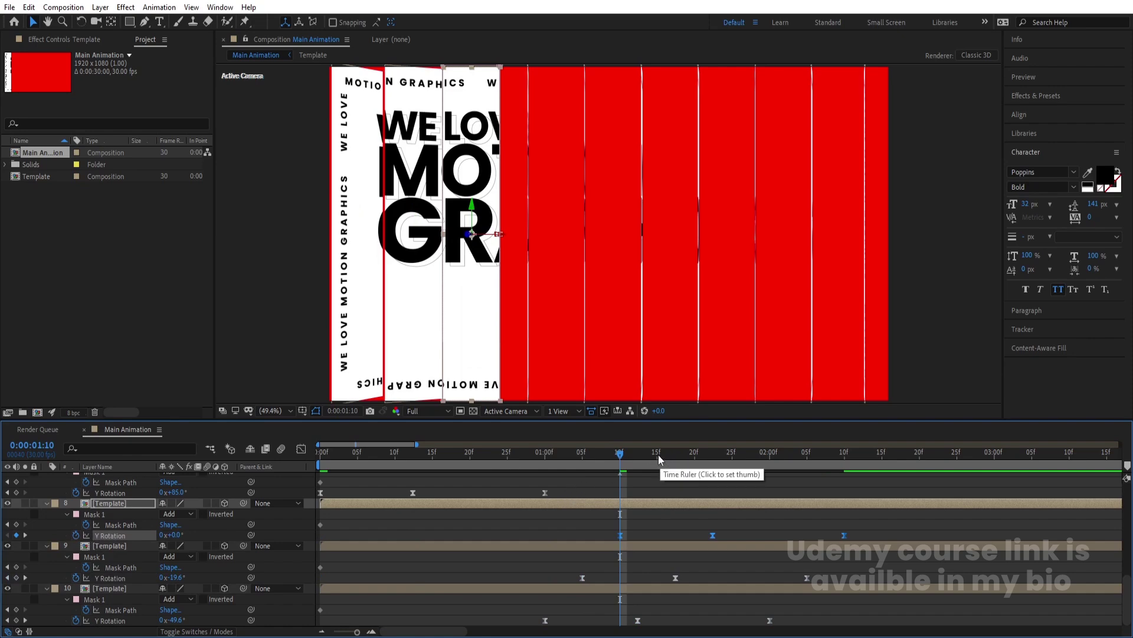
- Cut layer 7's Y Rotation keyframes, paste them starting at 0:00:01:15, and advance the playhead to 0:00:01:20
left_click(659, 455)
left_click(125, 495)
key("ctrl+x")
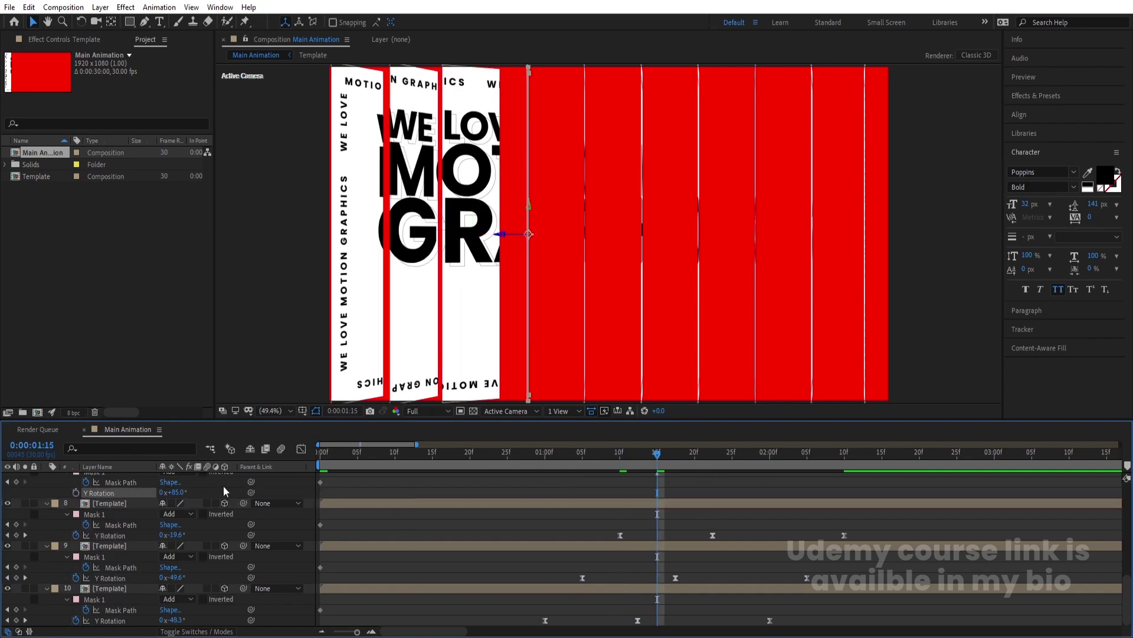
key("ctrl+v")
left_click(694, 454)
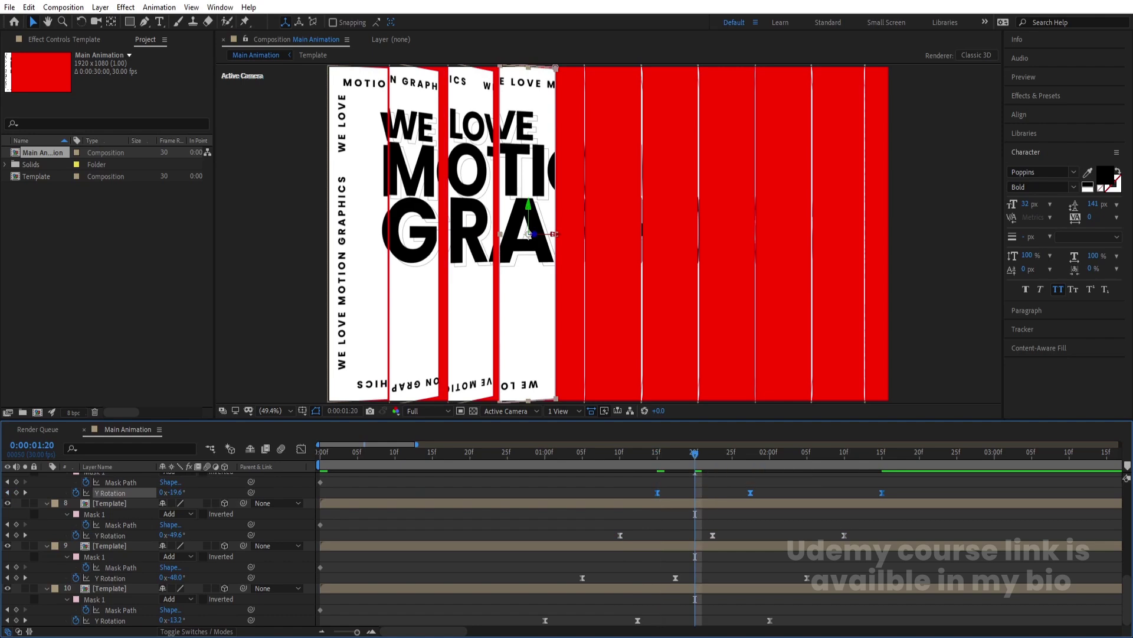
- Cut layer 6's three Y Rotation keyframes and paste them starting at 0:00:01:20
scroll(1128, 576, "up", 3)
scroll(1129, 576, "up", 2)
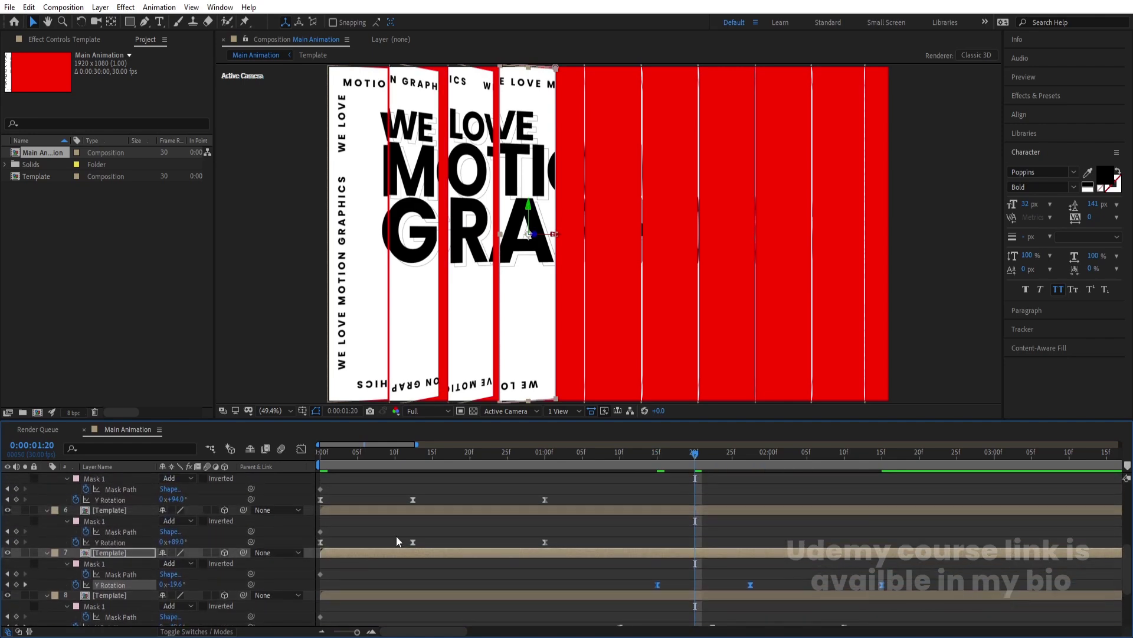
left_click(127, 544)
key("ctrl+x")
key("ctrl+v")
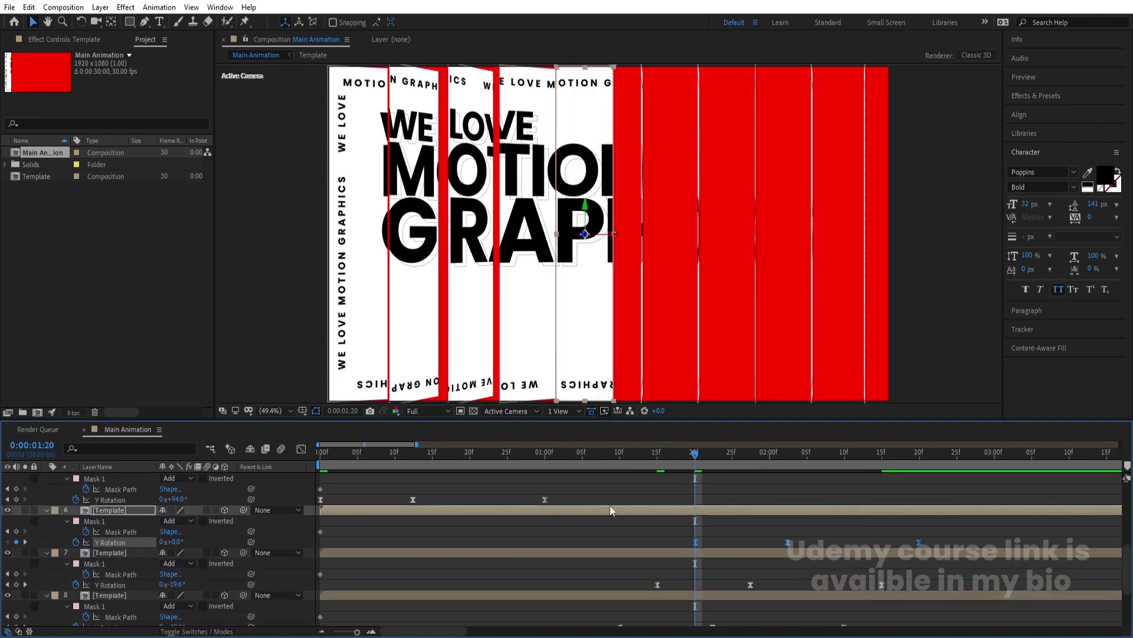
- Cut layer 5's Y Rotation keyframes and paste them starting at 0:00:01:25
left_click(730, 455)
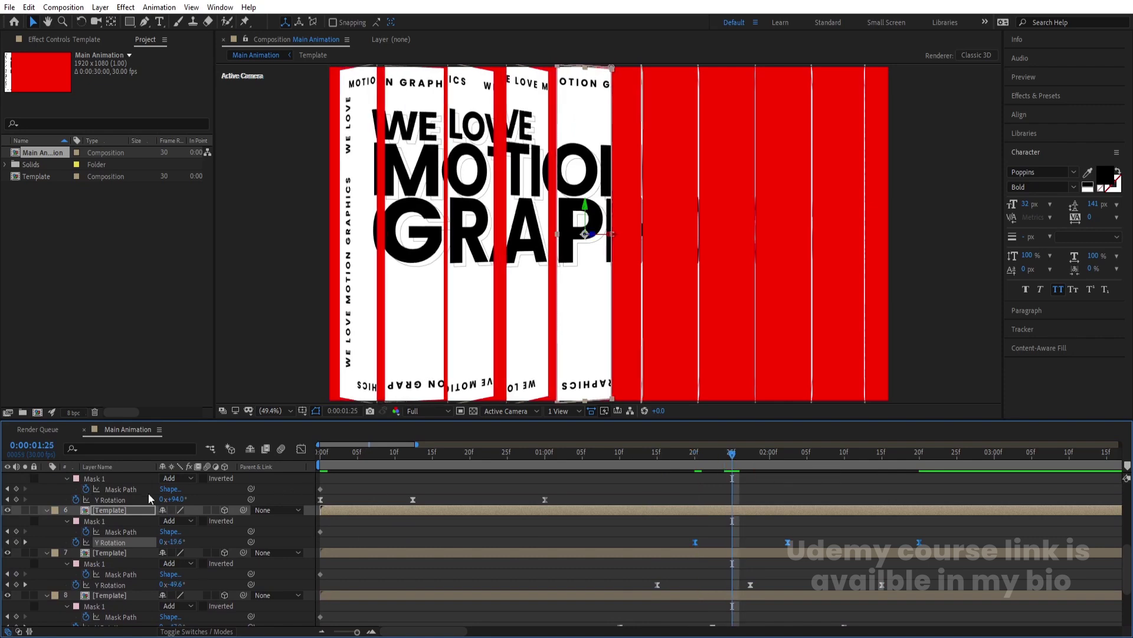
left_click(122, 499)
key("ctrl+x")
key("ctrl+v")
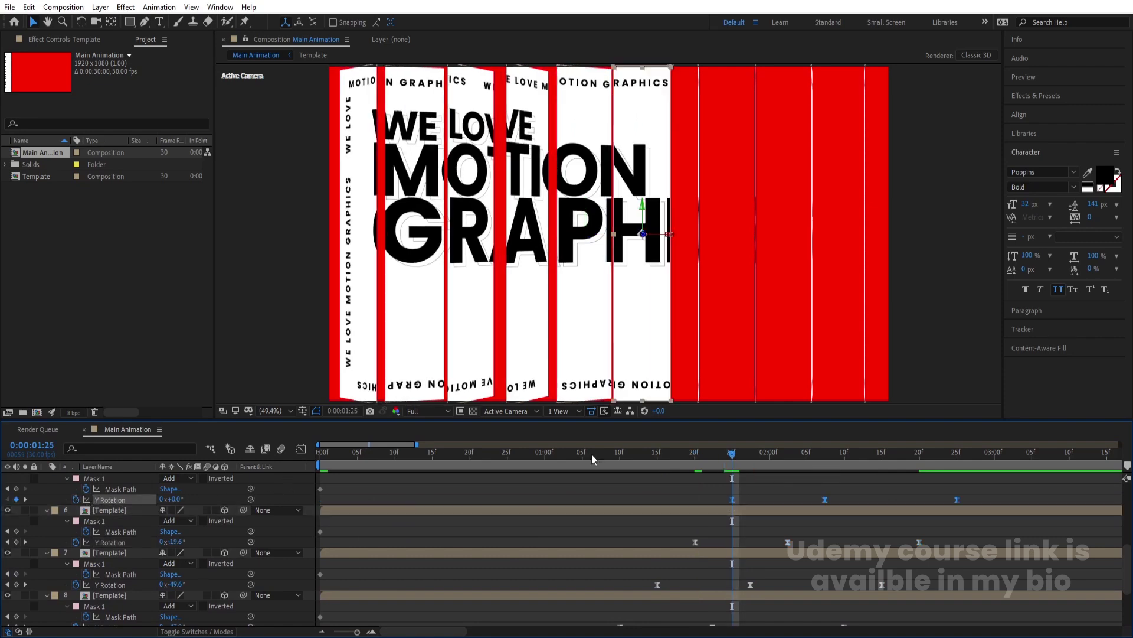
- Cut layer 4's Y Rotation keyframes and paste them starting at 0:00:02:00
left_click(770, 454)
left_click_drag(1128, 571, 1128, 530)
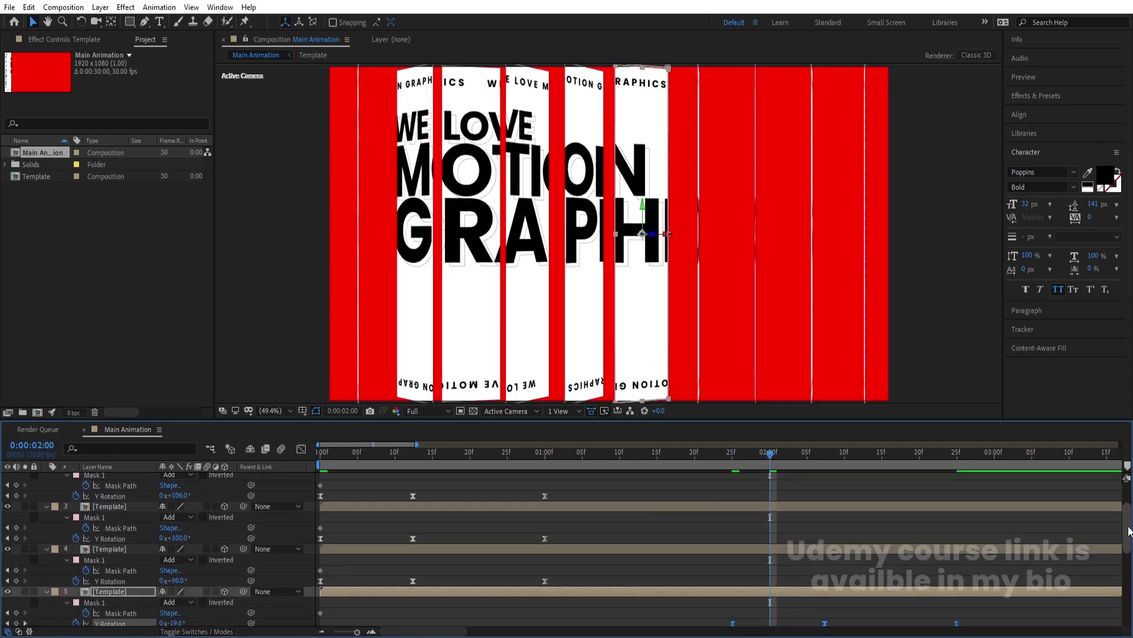
left_click(129, 582)
key("ctrl+x")
key("ctrl+v")
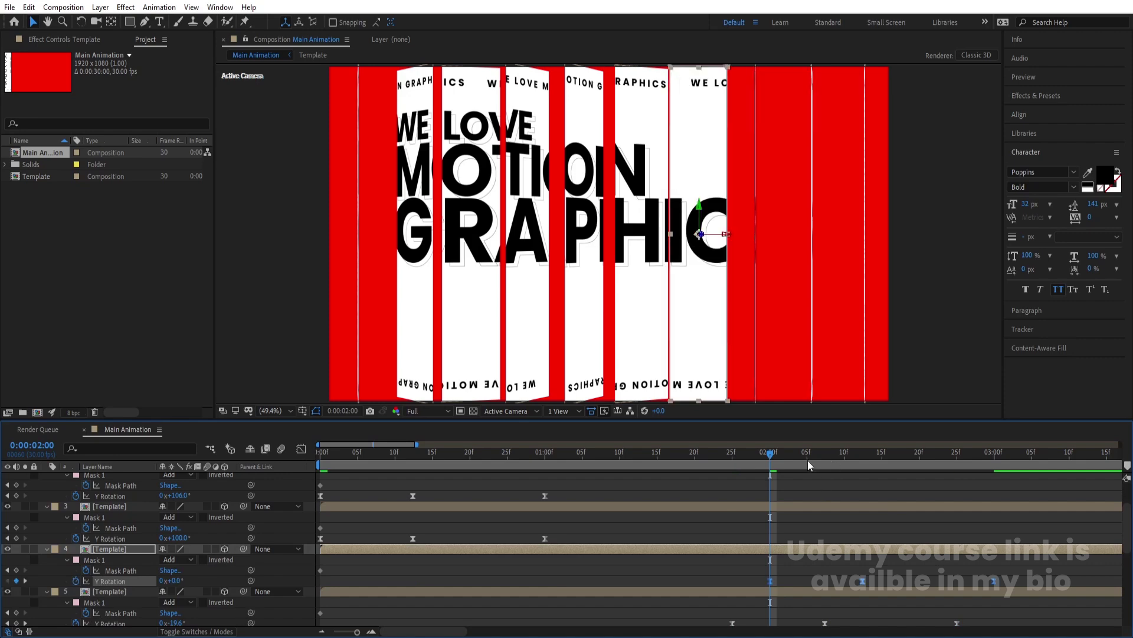
- Cut layer 3's Y Rotation keyframes and paste them starting at 0:00:02:05
left_click(806, 454)
left_click(109, 537)
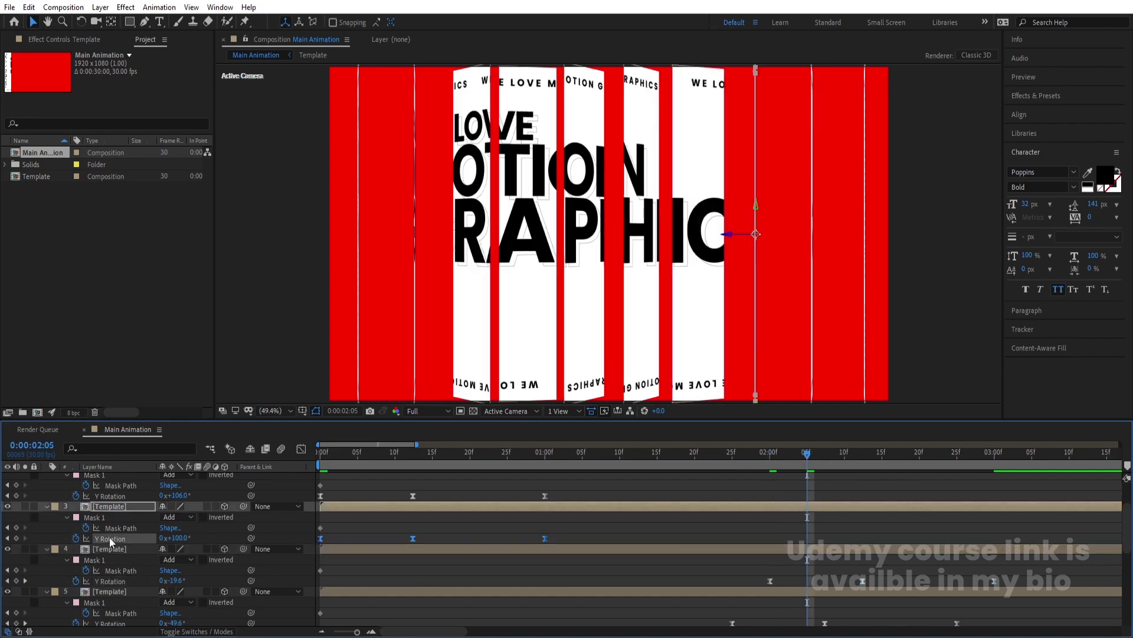
key("ctrl+x")
key("ctrl+v")
- Cut layer 2's Y Rotation keyframes and paste them starting at 0:00:02:10
left_click(845, 454)
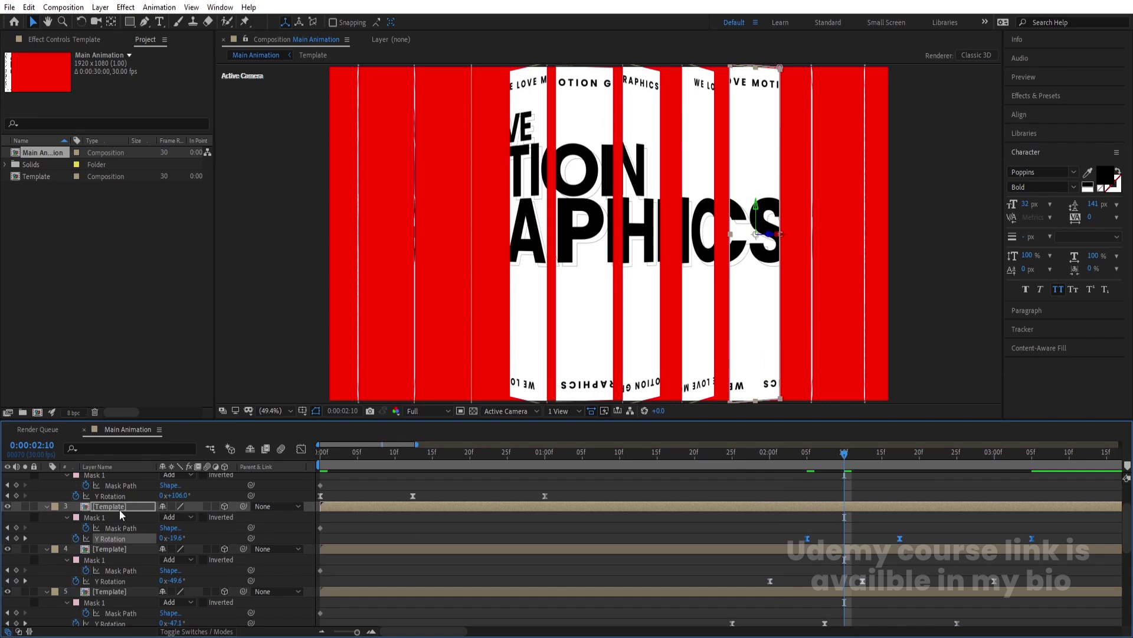
left_click(108, 496)
key("ctrl+x")
key("ctrl+v")
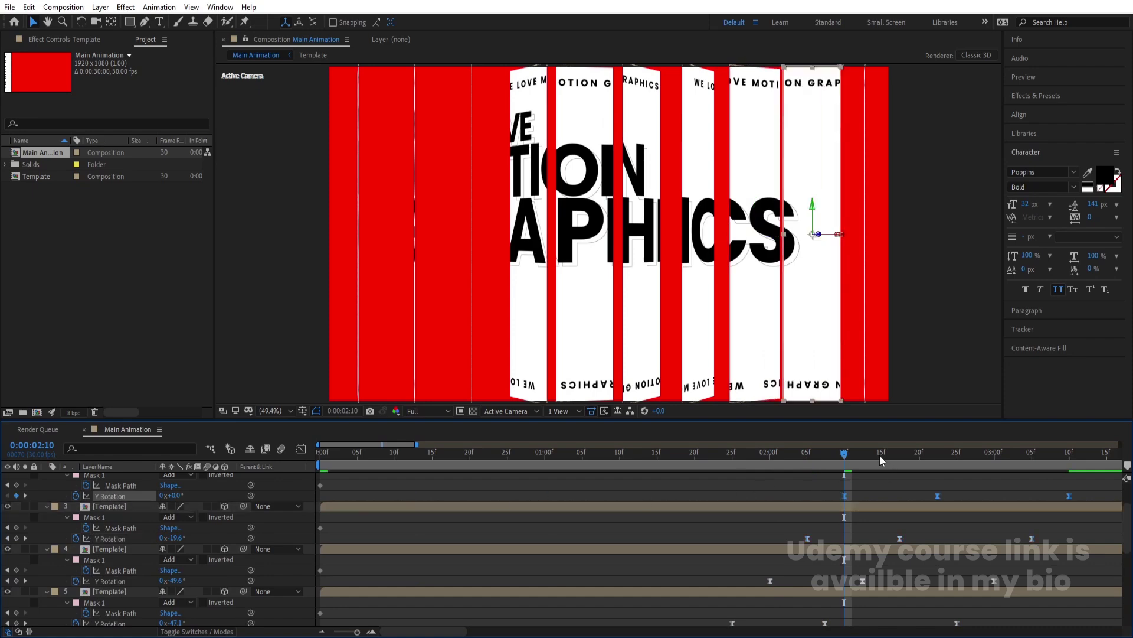
- Cut layer 1's Y Rotation keyframes and paste them starting at 0:00:02:15
left_click(881, 455)
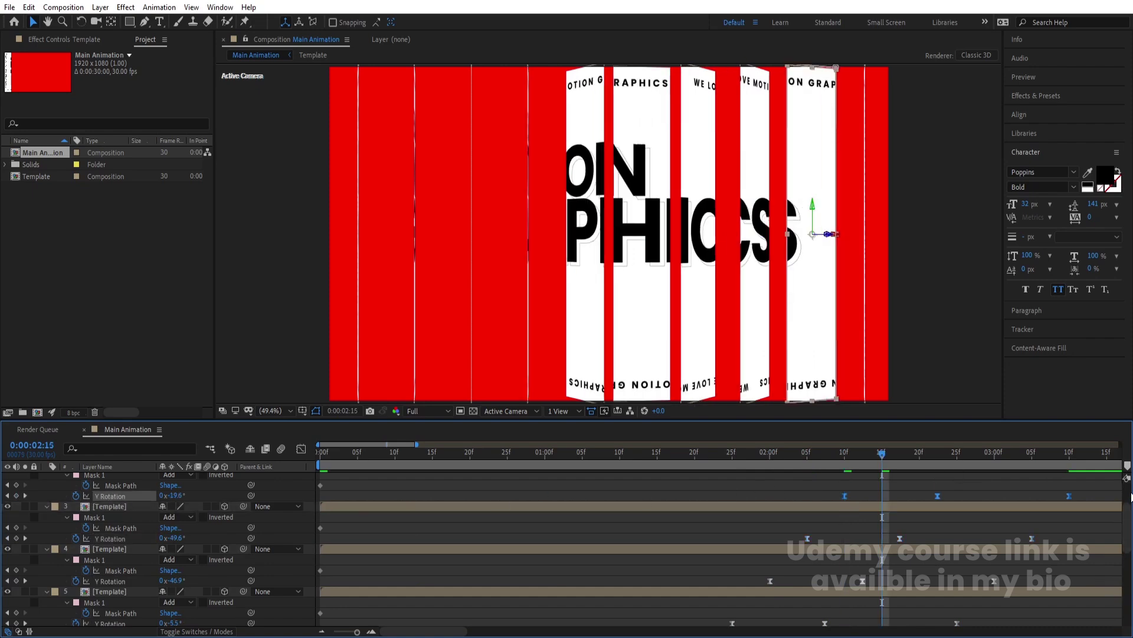
scroll(1127, 496, "up", 2)
left_click(124, 508)
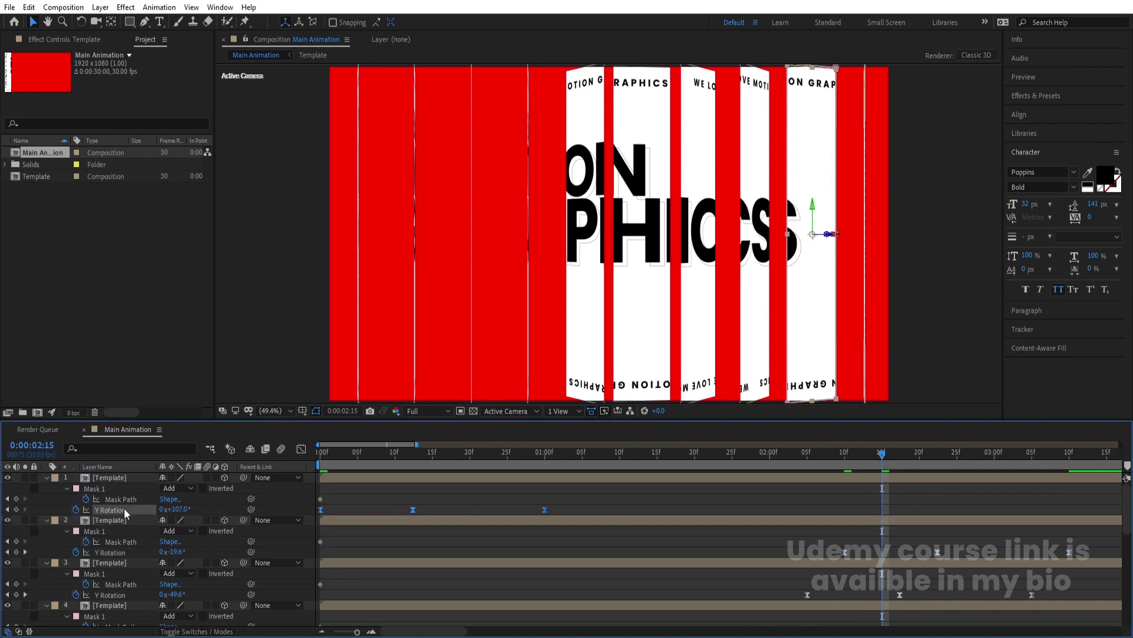
key("ctrl+x")
key("ctrl+v")
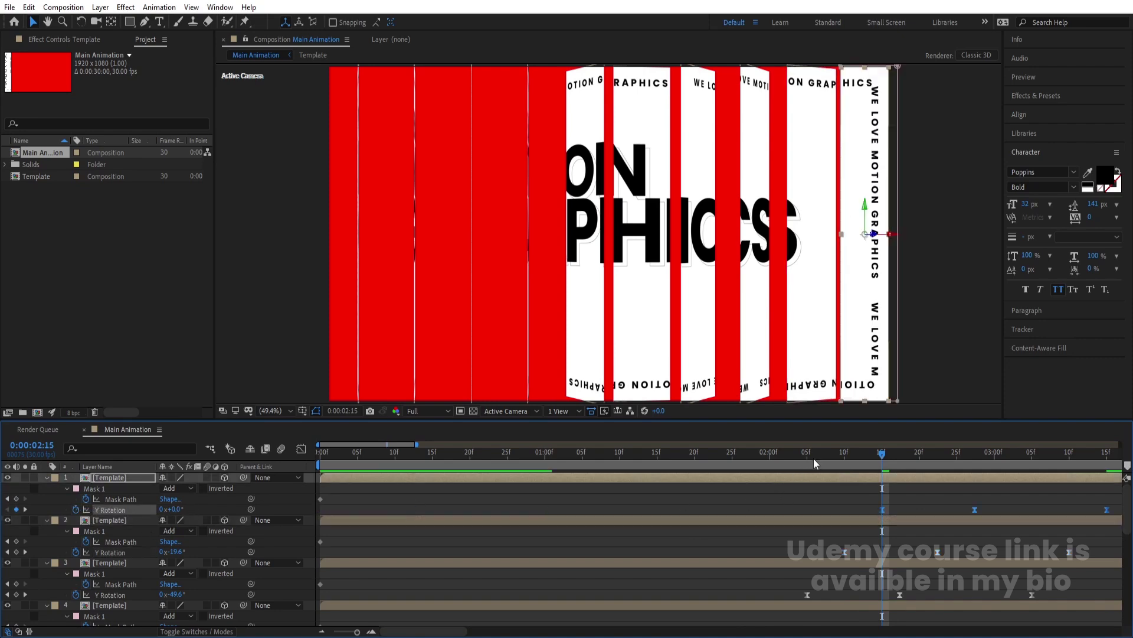
- Play the strip rotation animation from the beginning of the timeline to check the stagger
key("minus")
key("minus")
key("minus")
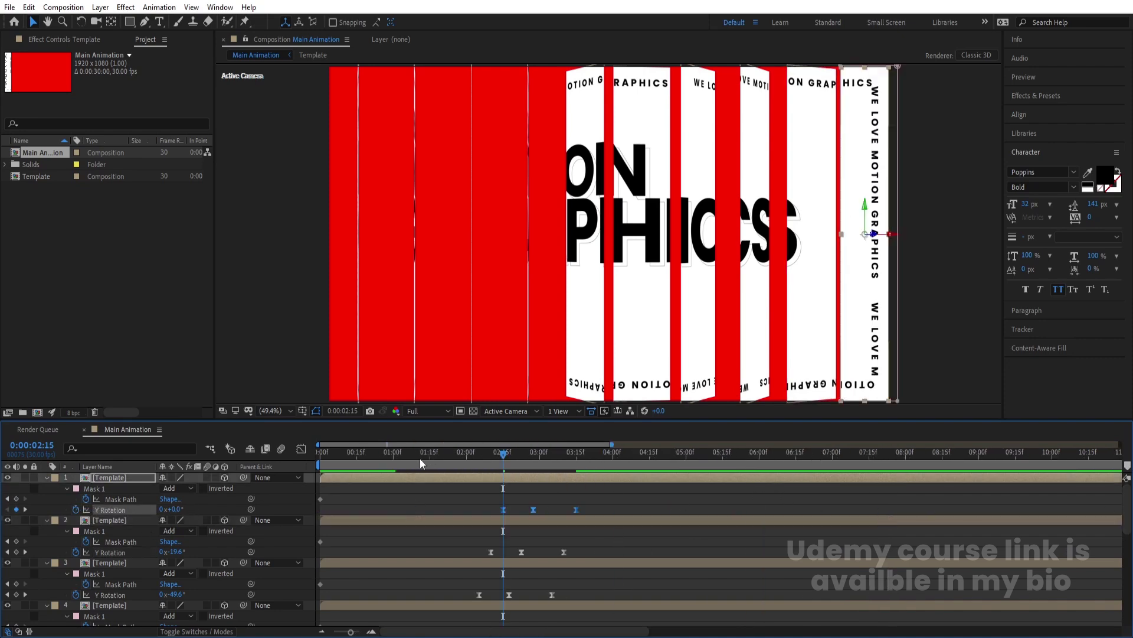
left_click(320, 455)
key("space")
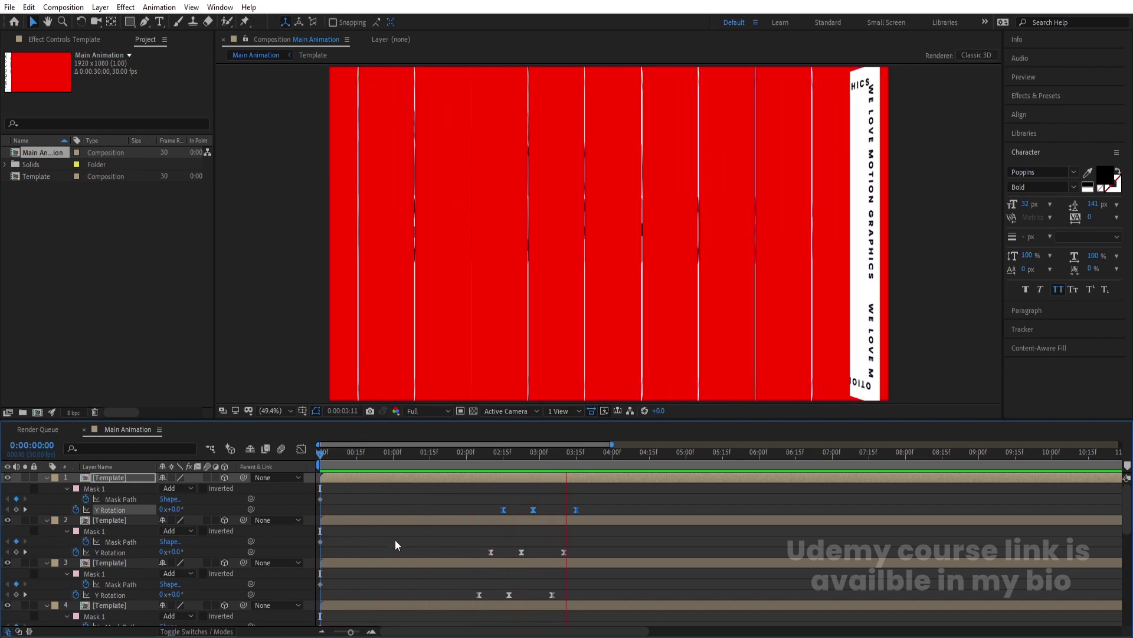
key("space")
- Trim layers 1, 2 and 3 to end at their last Y Rotation keyframes, at 0:00:03:15, 0:00:03:10 and 0:00:03:05
left_click_drag(582, 458, 576, 458)
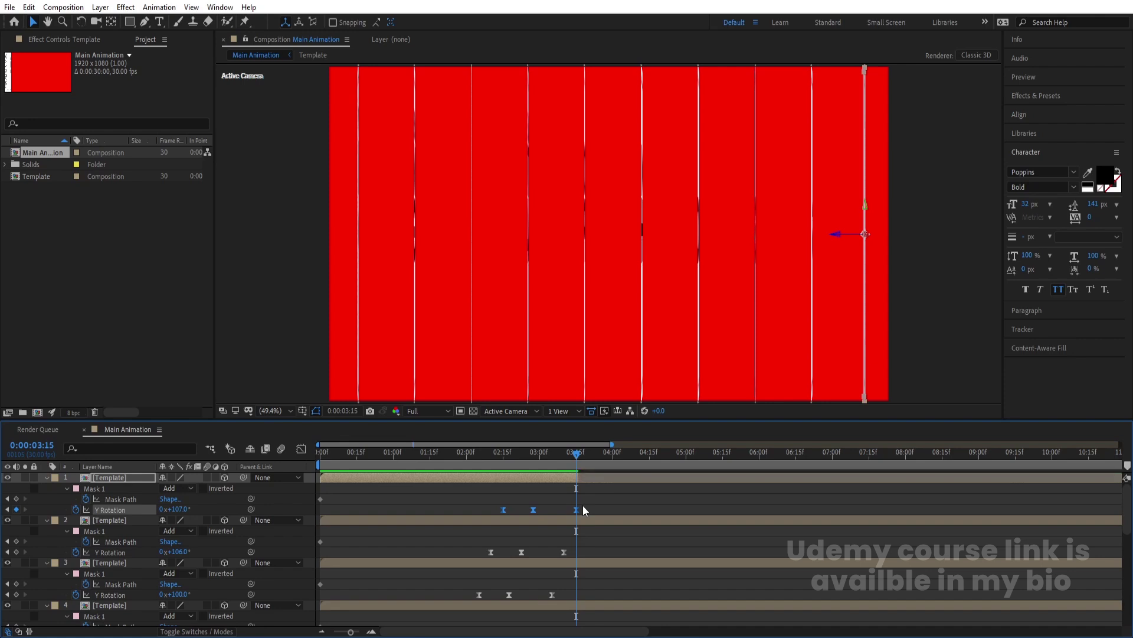
key("j")
left_click(565, 520)
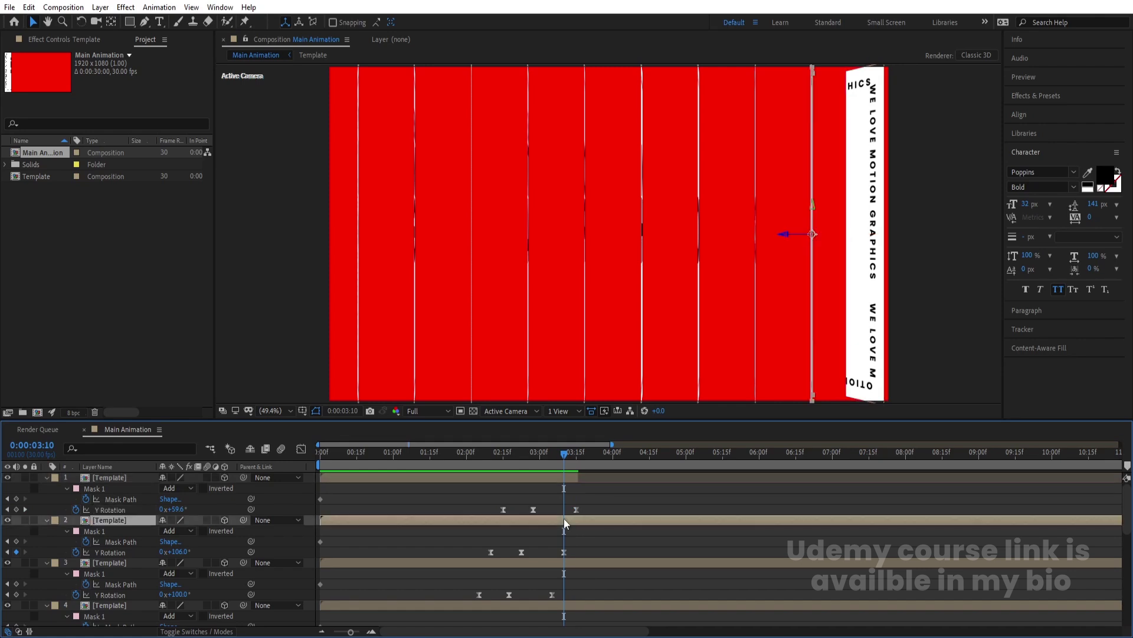
key("j")
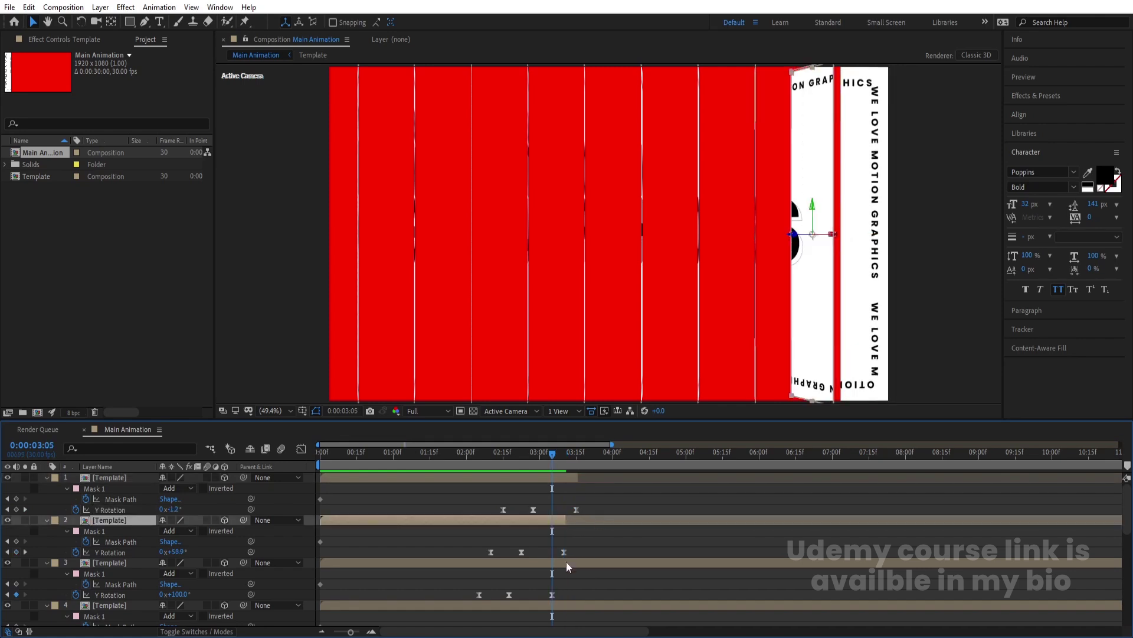
left_click(565, 561)
key("alt+bracketright")
scroll(720, 549, "down", 5)
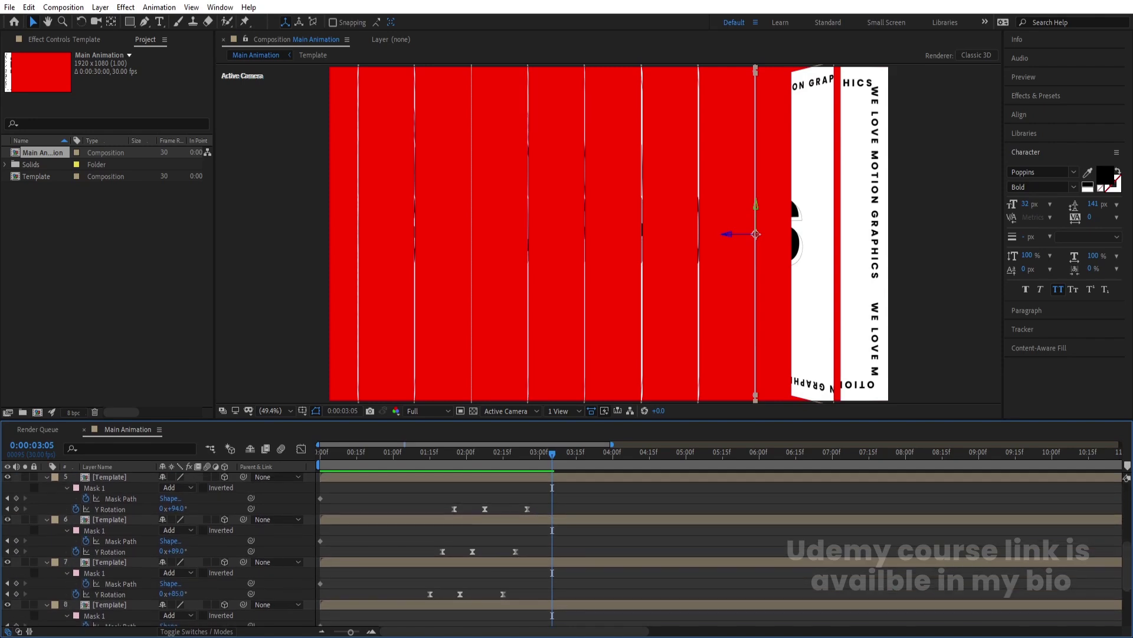
- Trim layers 4, 5 and 6 to end at their last Y Rotation keyframes, at 0:00:03:00, 0:00:02:25 and 0:00:02:20
scroll(1127, 552, "up", 1)
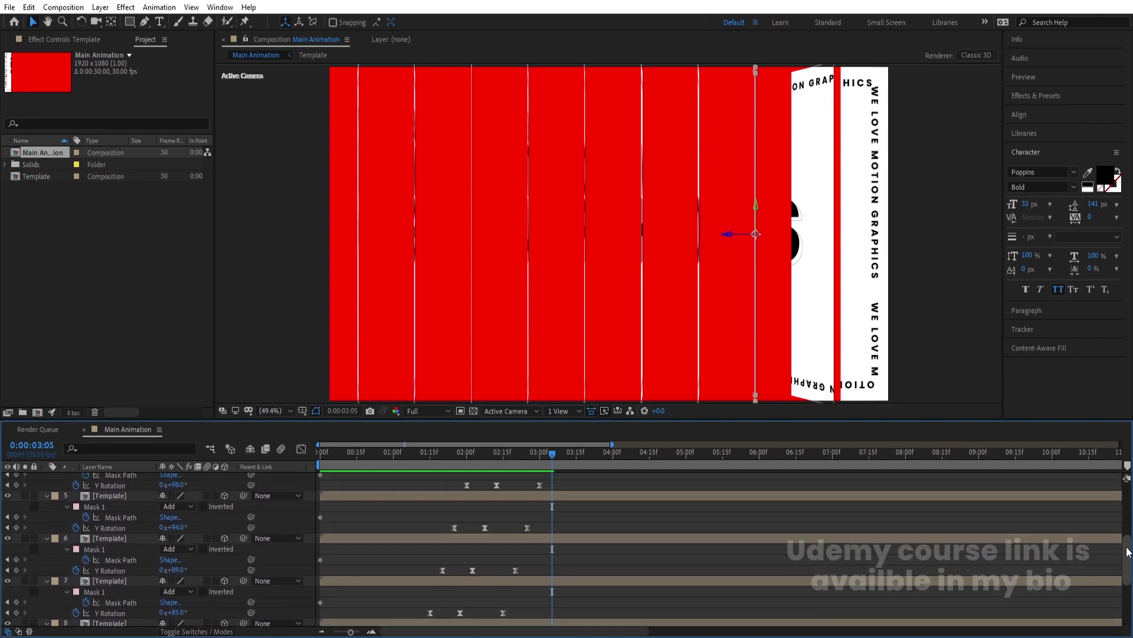
key("j")
scroll(1127, 551, "up", 1)
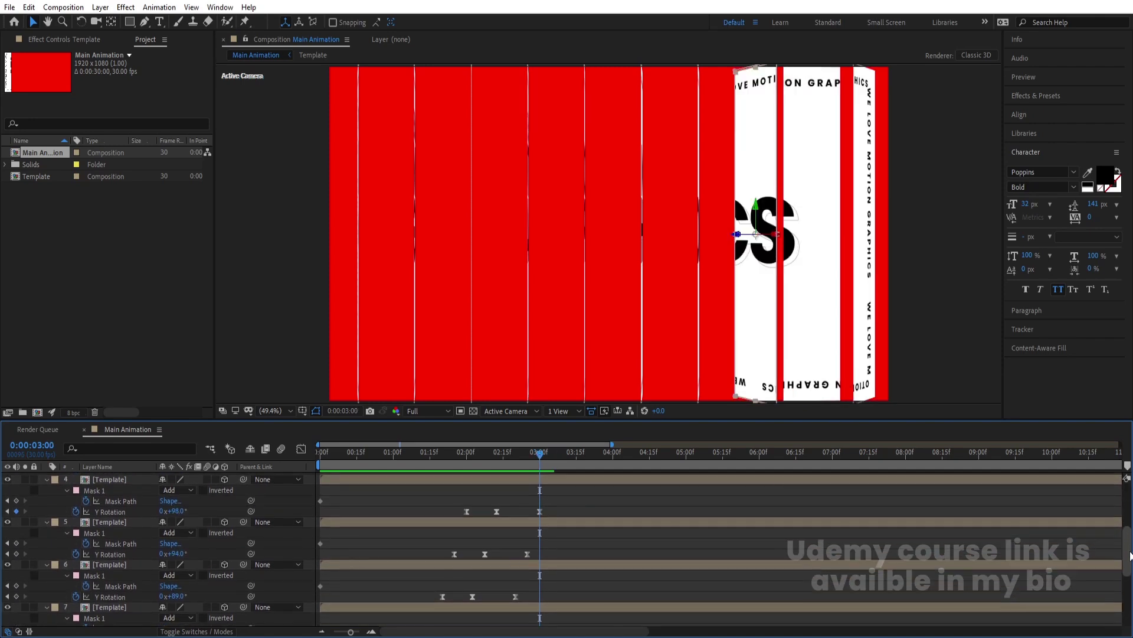
left_click(595, 480)
key("alt+]")
key("Page_Up")
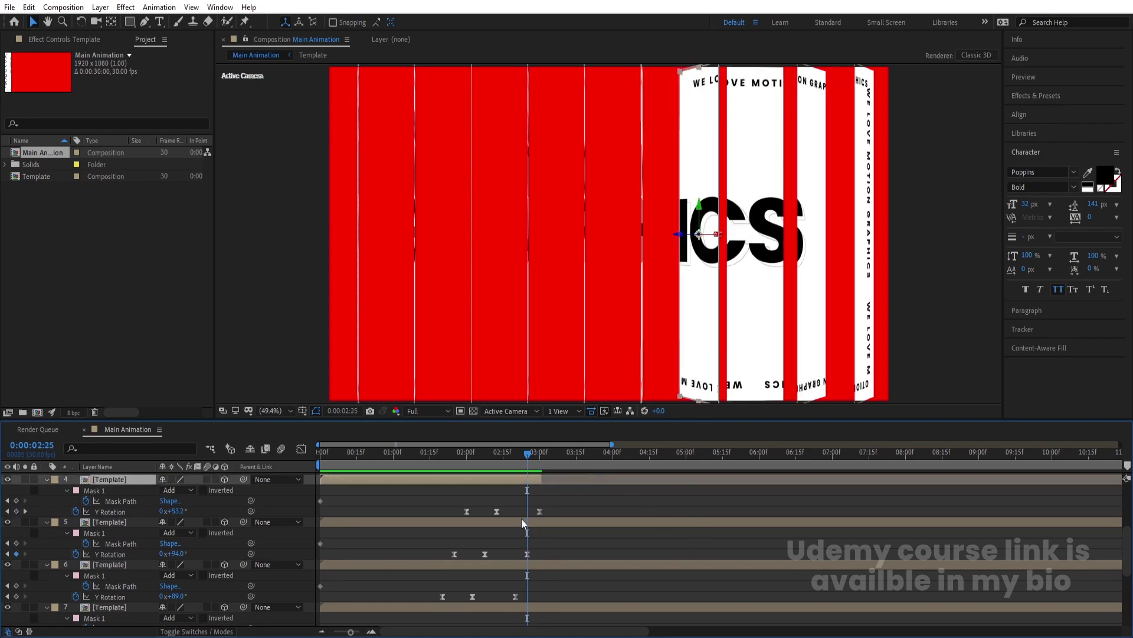
left_click(513, 522)
key("alt+]")
key("Page_Up")
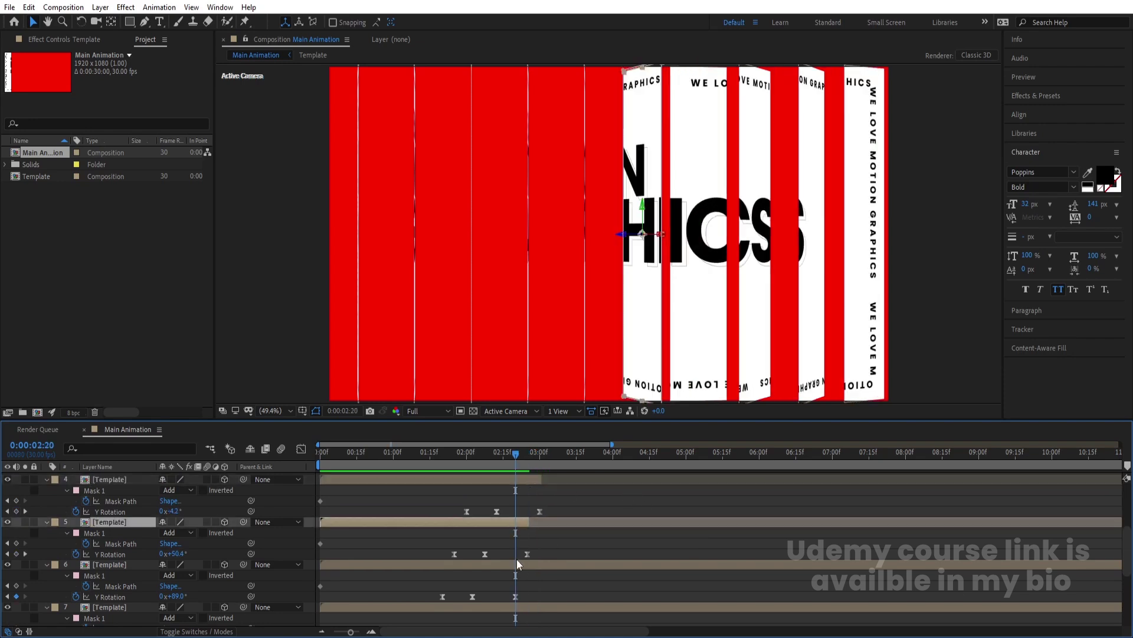
left_click(522, 562)
key("alt+]")
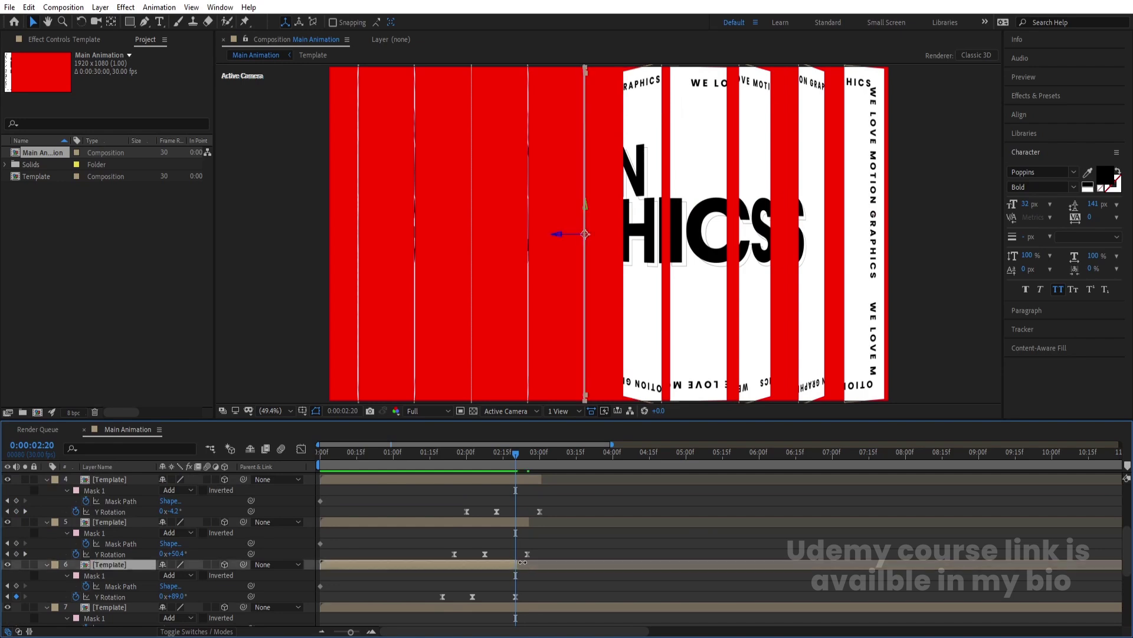
- Trim layer 7 to end at its last Y Rotation keyframe at 0:00:02:15
key("Page_Up")
key("Page_Up")
key("Page_Up")
scroll(1127, 570, "down", 3)
scroll(1128, 570, "down", 1)
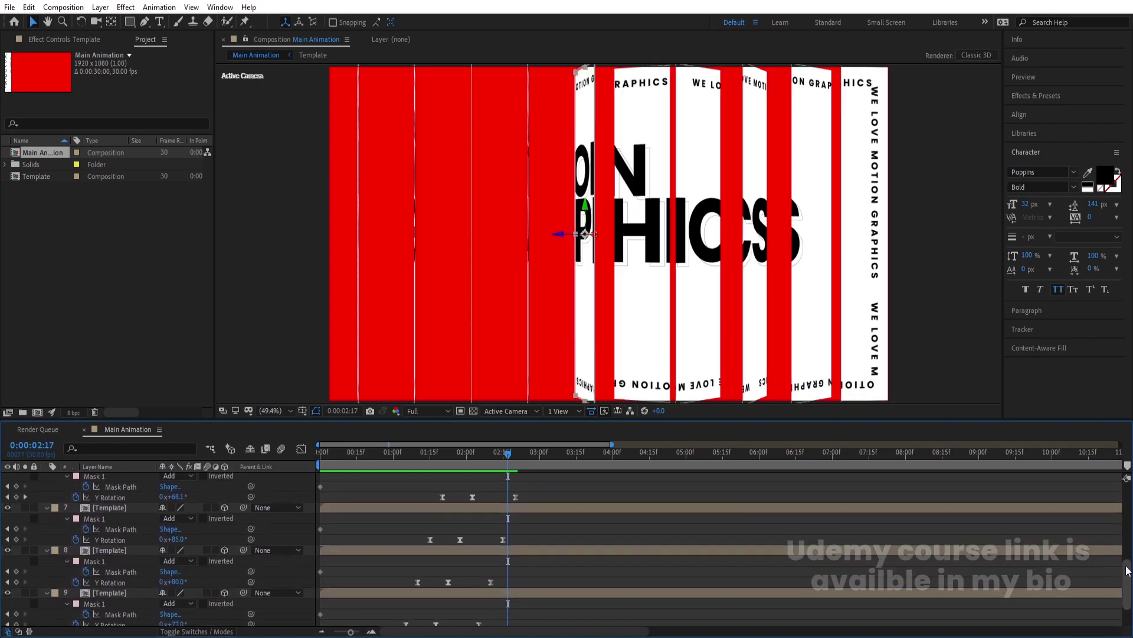
key("Page_Up")
key("Page_Up")
left_click(554, 511)
key("alt+]")
- Trim layer 8 to end at its last Y Rotation keyframe at 0:00:02:10
key("Page_Up")
key("Page_Up")
key("Page_Up")
key("Page_Up")
key("Page_Up")
left_click(523, 551)
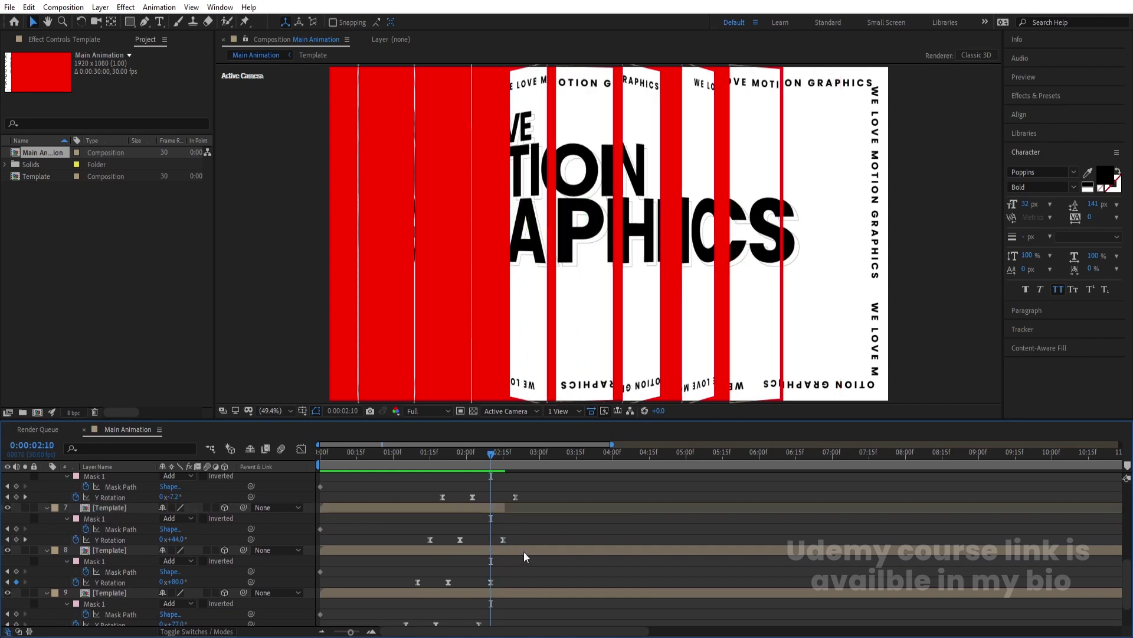
left_click(523, 552)
key("alt+]")
- Trim layer 9 to end at its last Y Rotation keyframe at 0:00:02:05
key("Page_Up")
key("Page_Up")
key("Page_Up")
key("Page_Up")
key("Page_Up")
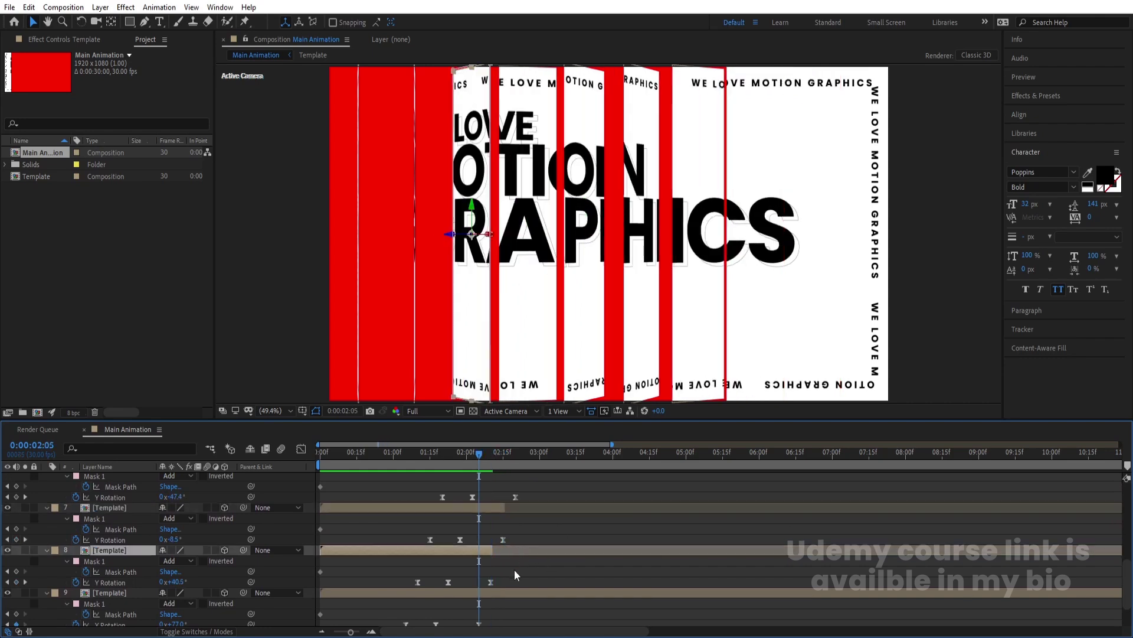
left_click(486, 597)
left_click(481, 596)
key("alt+]")
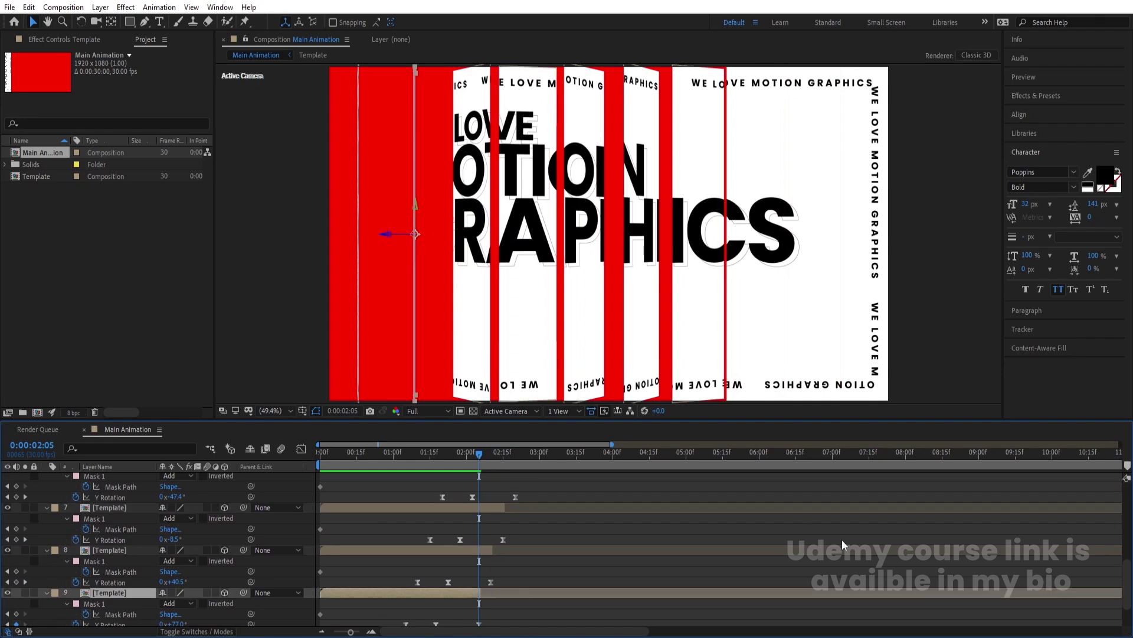
- Trim layer 10 to end at its last Y Rotation keyframe at 0:00:02:00
scroll(823, 533, "down", 2)
key("Page_Up")
key("Page_Up")
key("Page_Up")
key("Page_Up")
key("Page_Up")
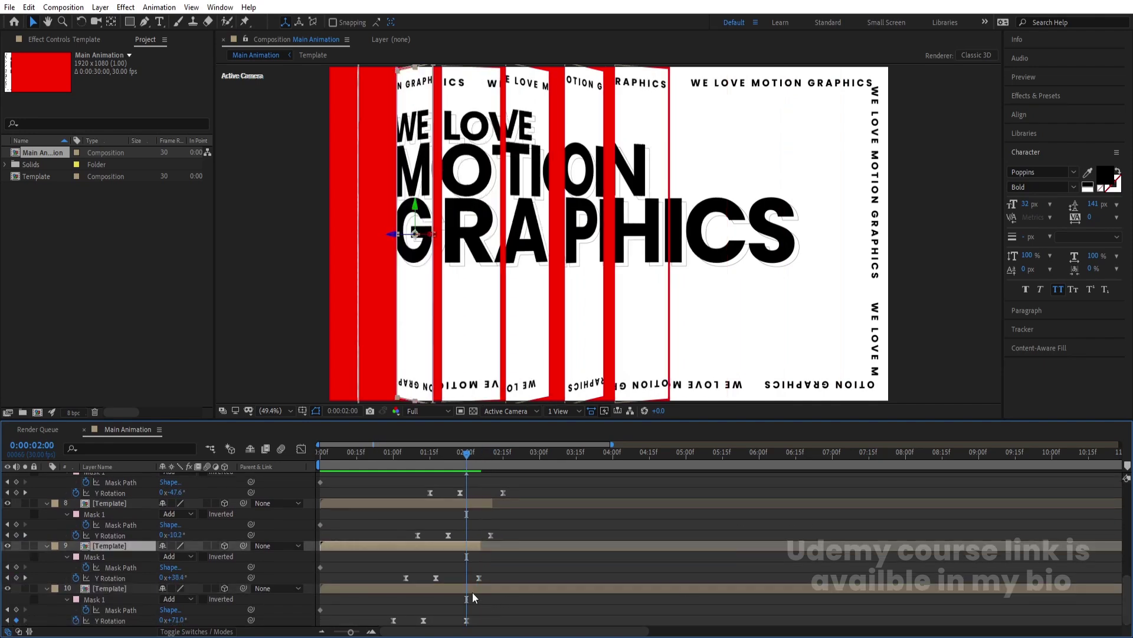
left_click(472, 593)
key("alt+]")
- Play back the trimmed strips to check that each disappears, and return the playhead to 0:00:00:12
key("space")
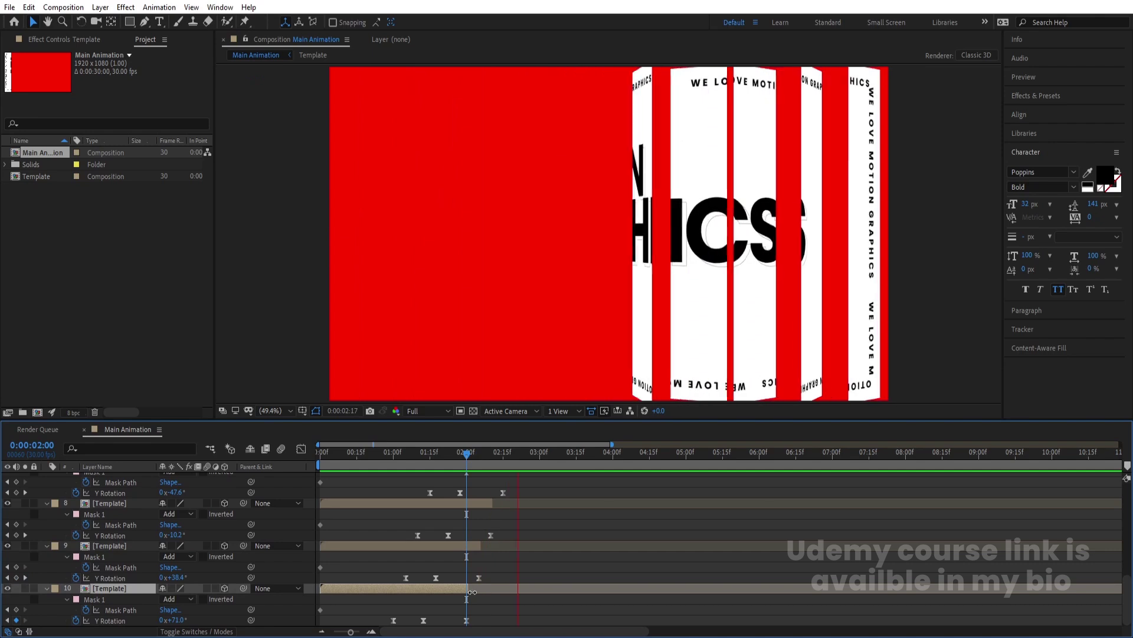
key("space")
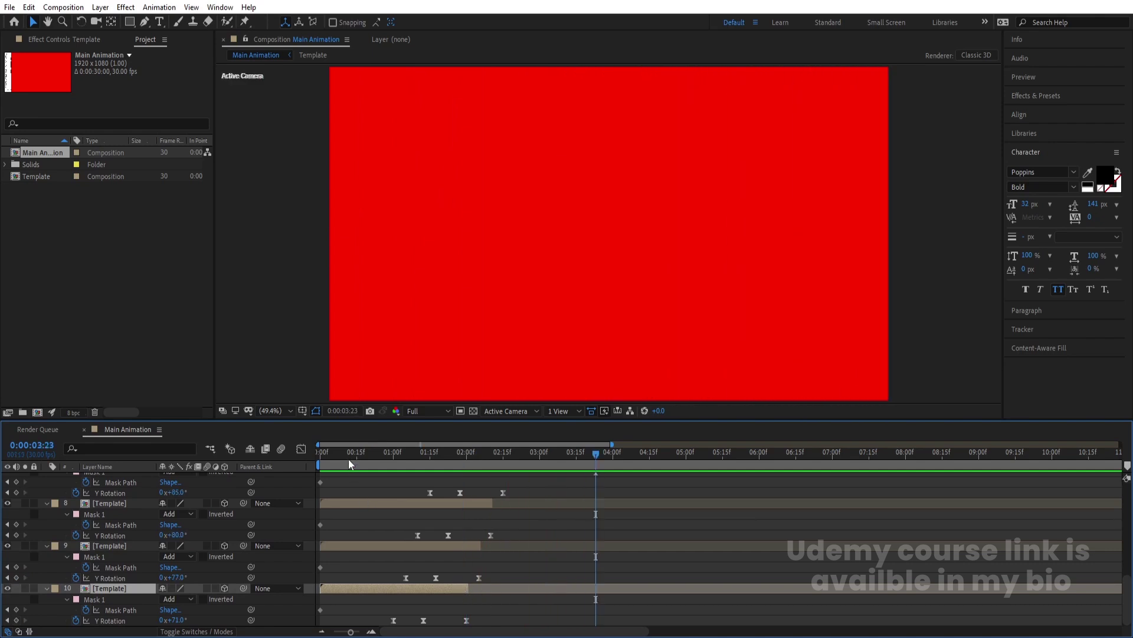
left_click(350, 460)
left_click(354, 523)
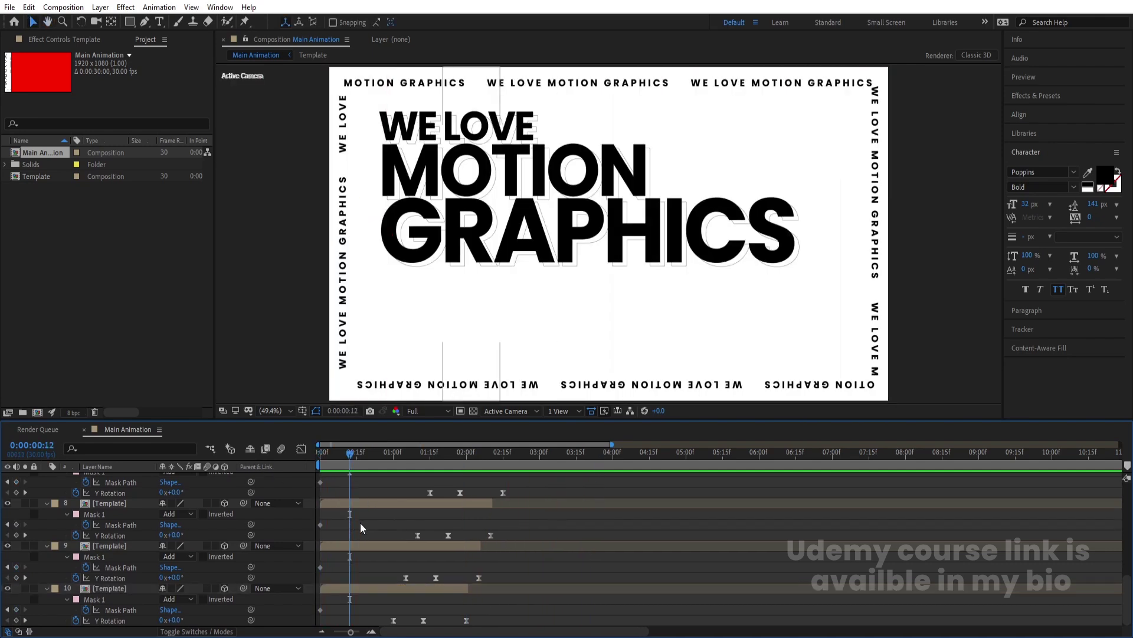
- Pre-compose all ten strip layers into a new composition named Animation and open it
left_click(414, 503)
key("ctrl+a")
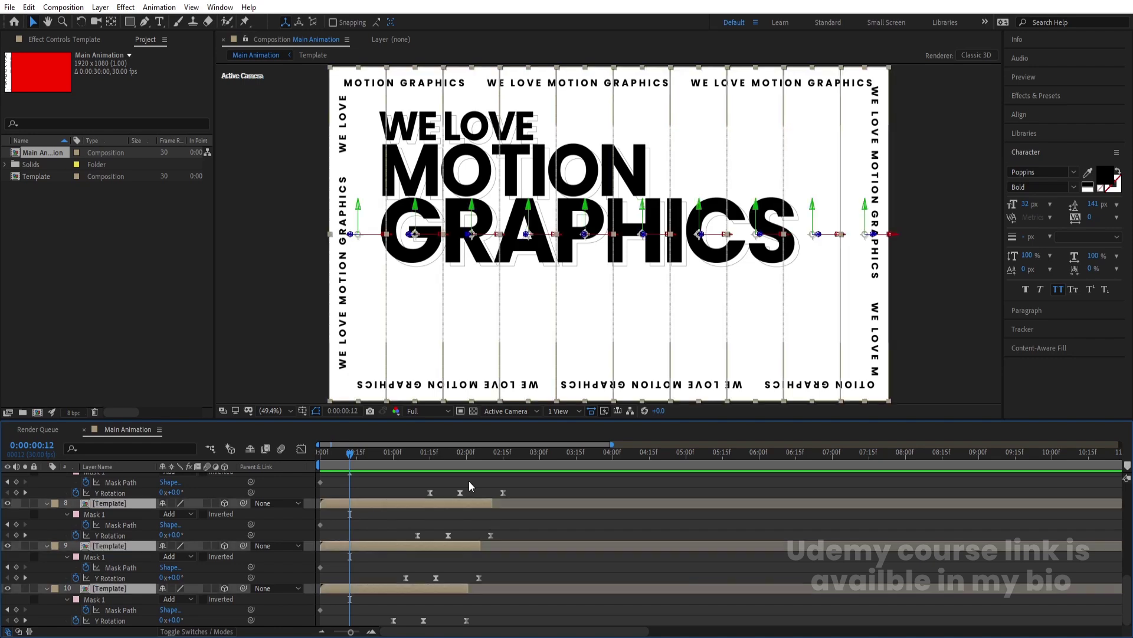
key("ctrl+shift+c")
type("A")
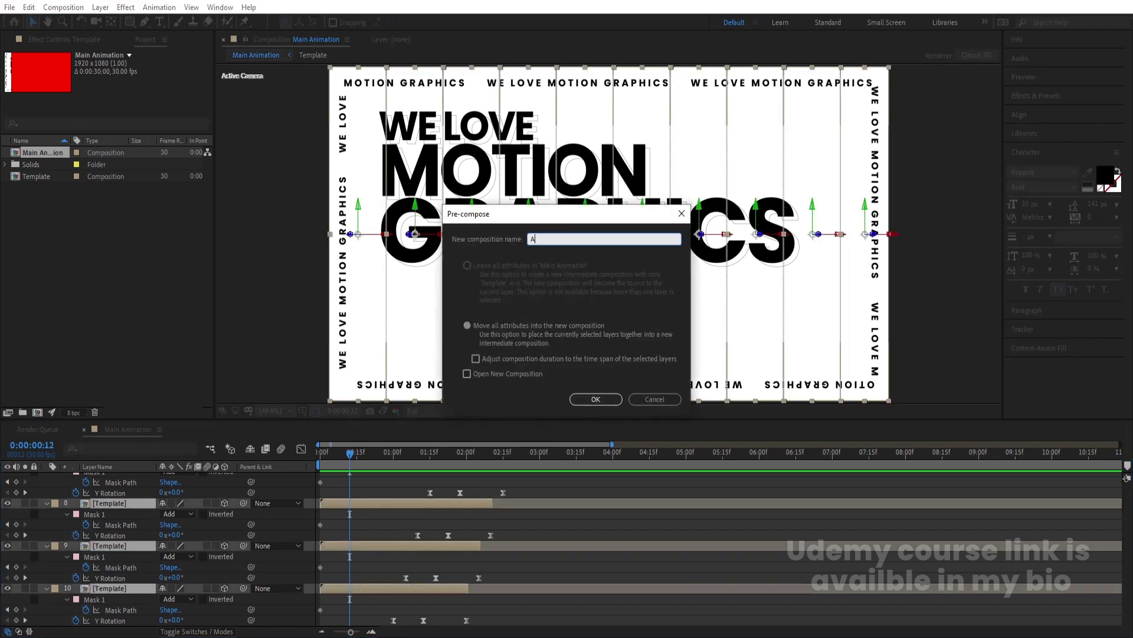
type("nimation")
key("Return")
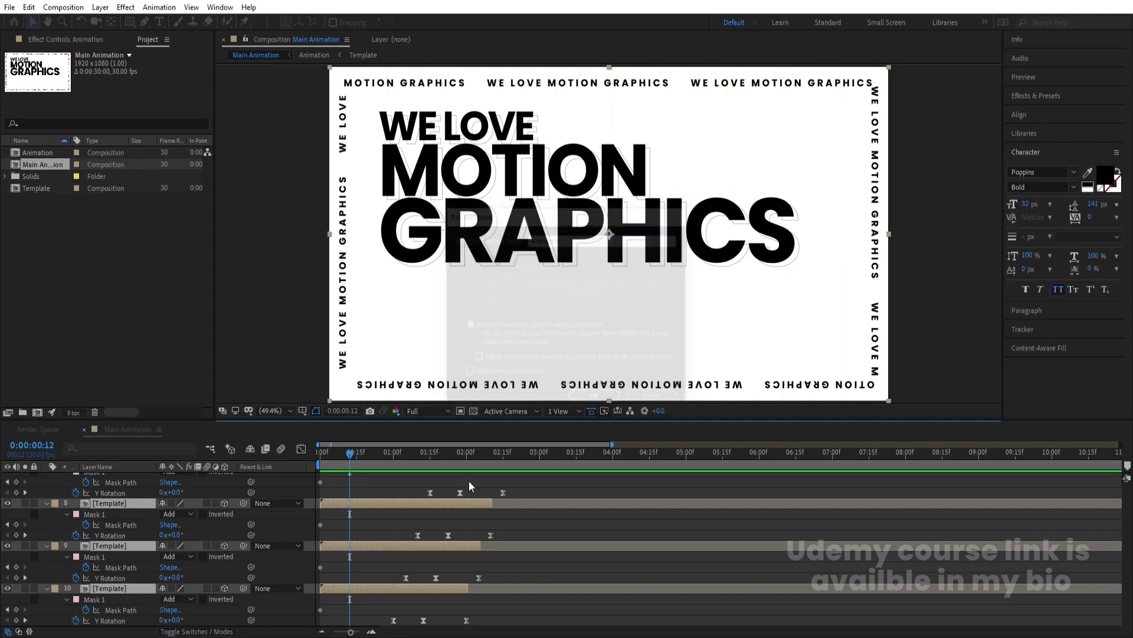
double_click(469, 480)
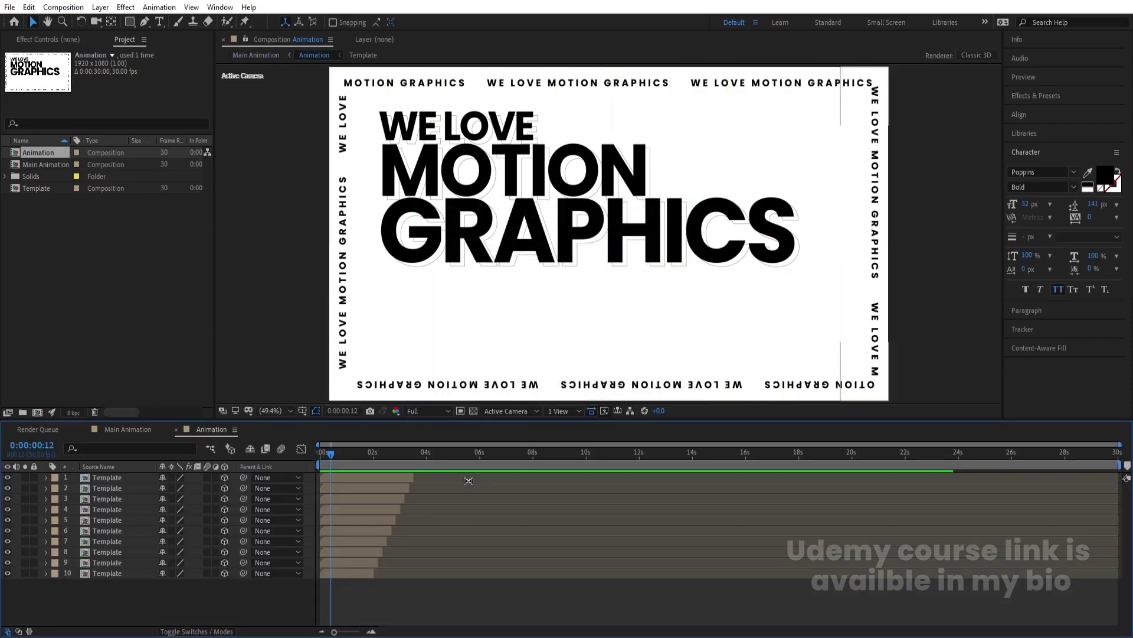
- Find the first strip's last Y Rotation keyframe and trim the Animation layer in Main Animation to end at 0:00:03:15
left_click(404, 473)
key("u")
left_click(413, 453)
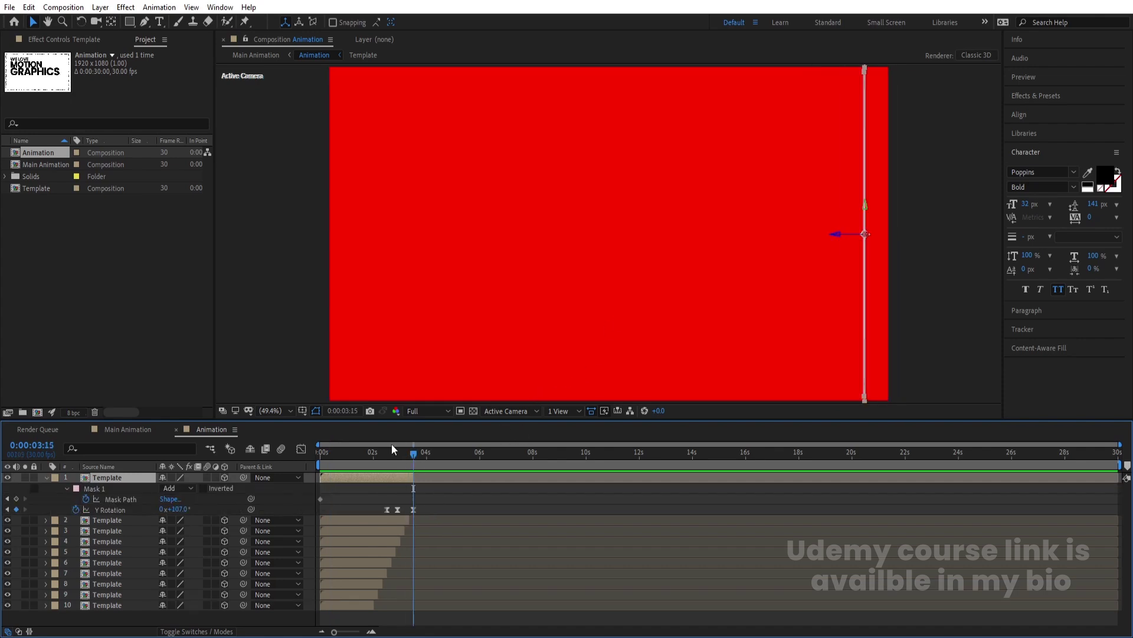
left_click(139, 429)
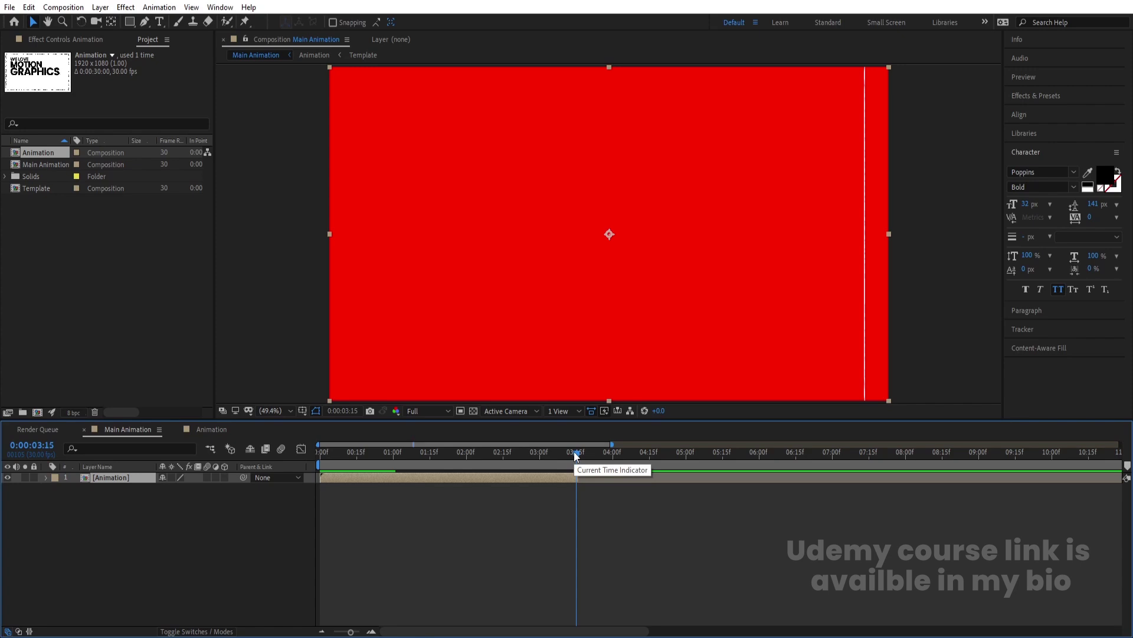
- Duplicate the Animation layer in Main Animation and start the lower copy at 0:00:01:00
left_click_drag(574, 452, 389, 459)
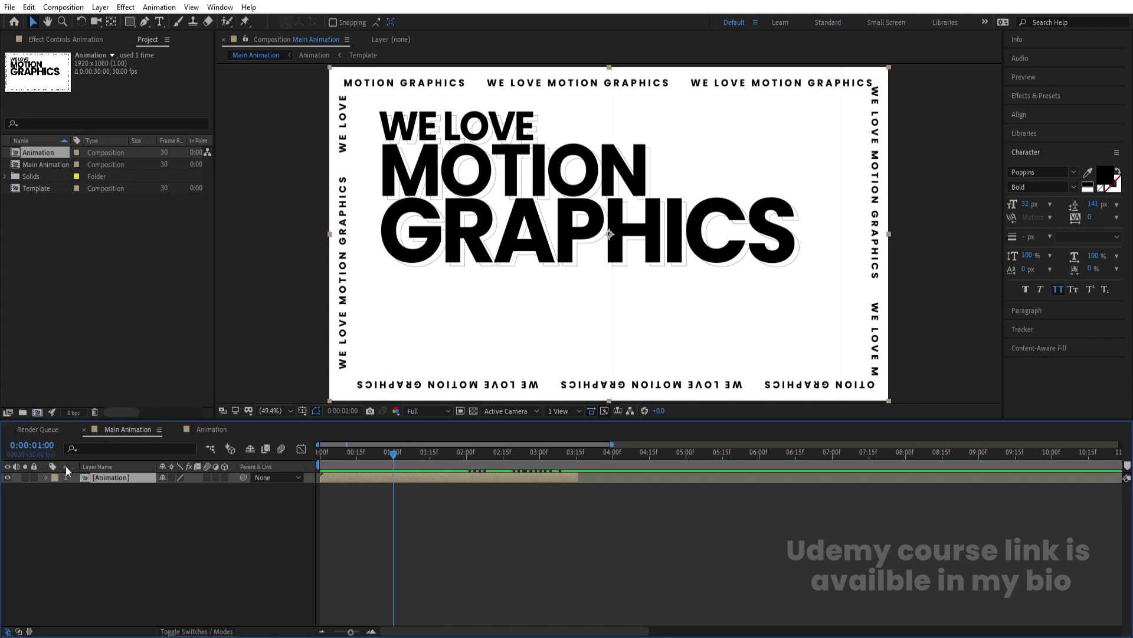
key("ctrl+d")
left_click(104, 489)
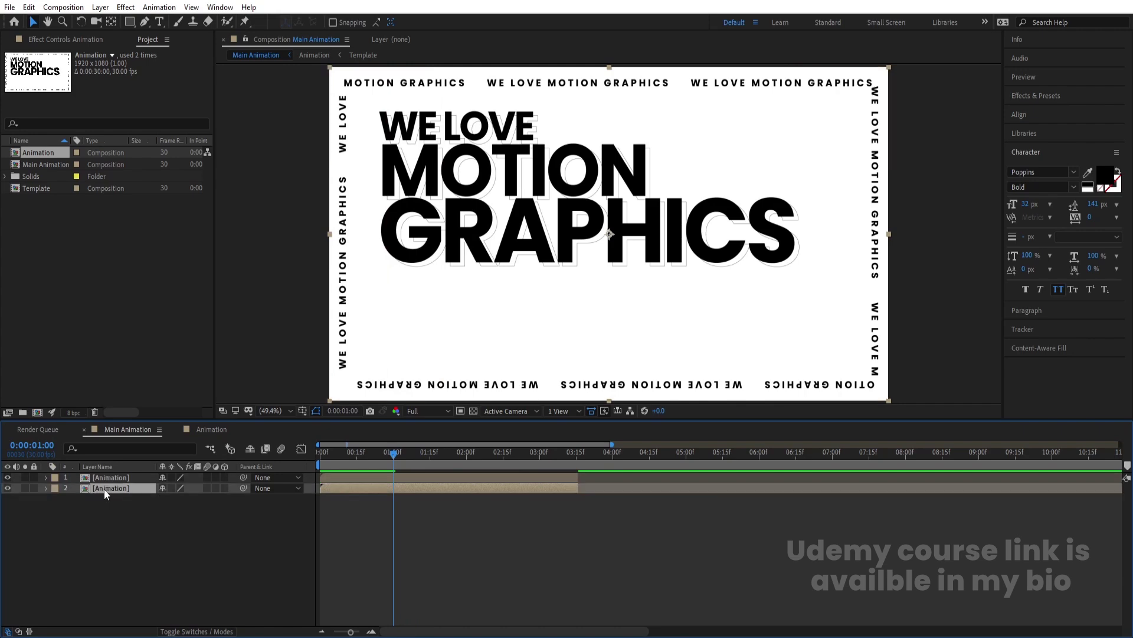
key("bracketleft")
- Play back and scrub through the two overlapping Animation layers to check when the second copy's strips start rotating
key("space")
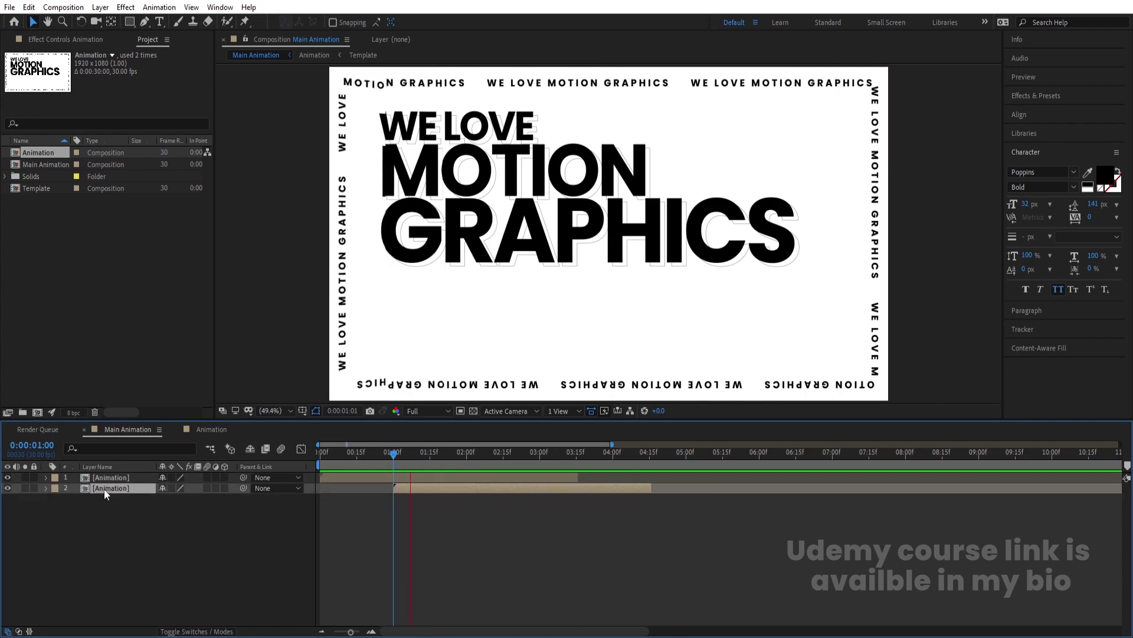
key("space")
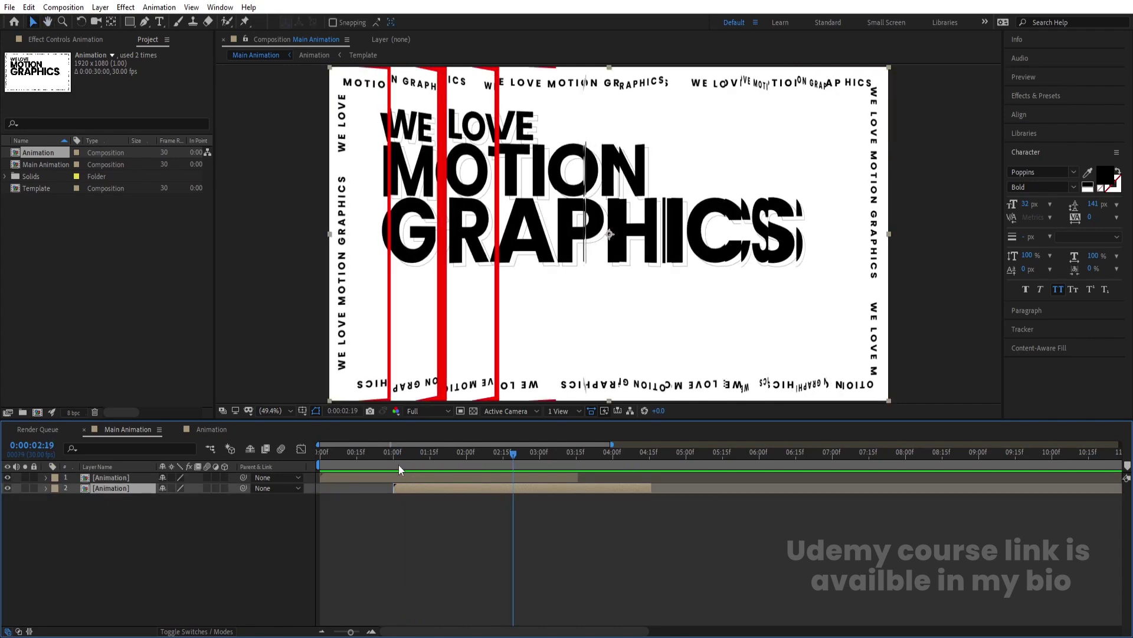
left_click_drag(446, 455, 544, 497)
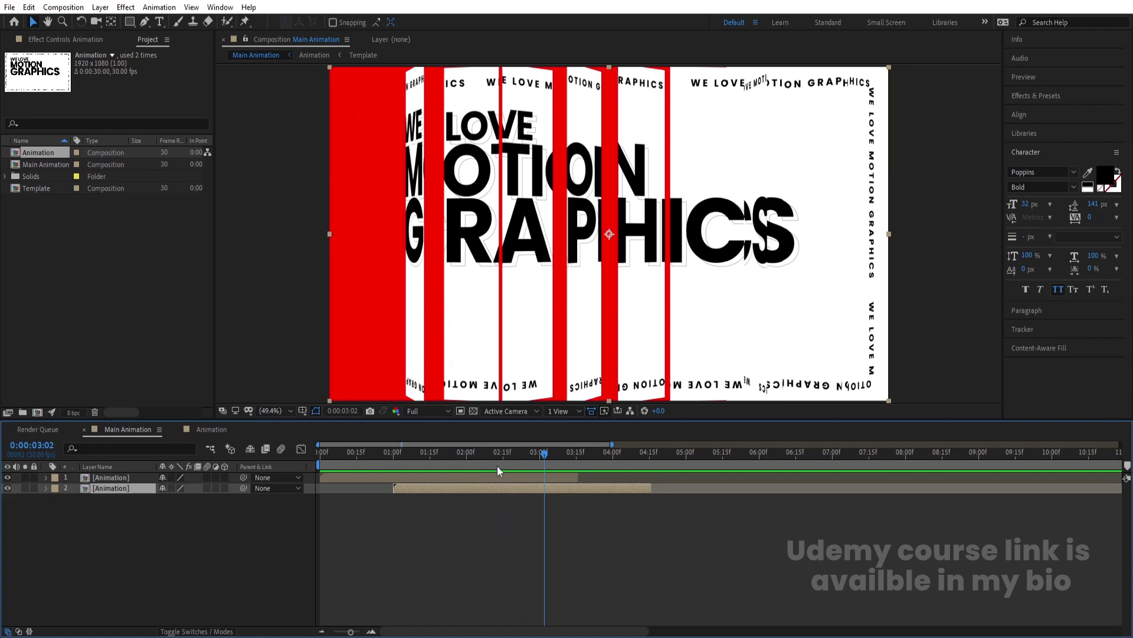
- Open the Animation composition, remove the Mask Path keyframes from all ten strips and reveal only their Y Rotation keyframes
double_click(441, 487)
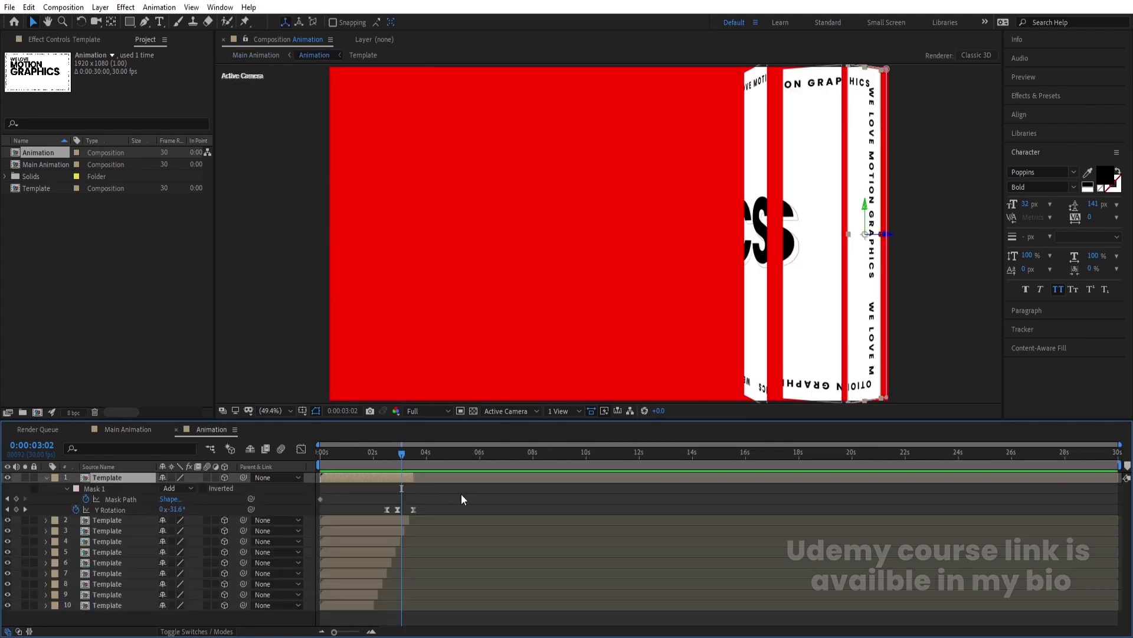
key("ctrl+a")
key("u")
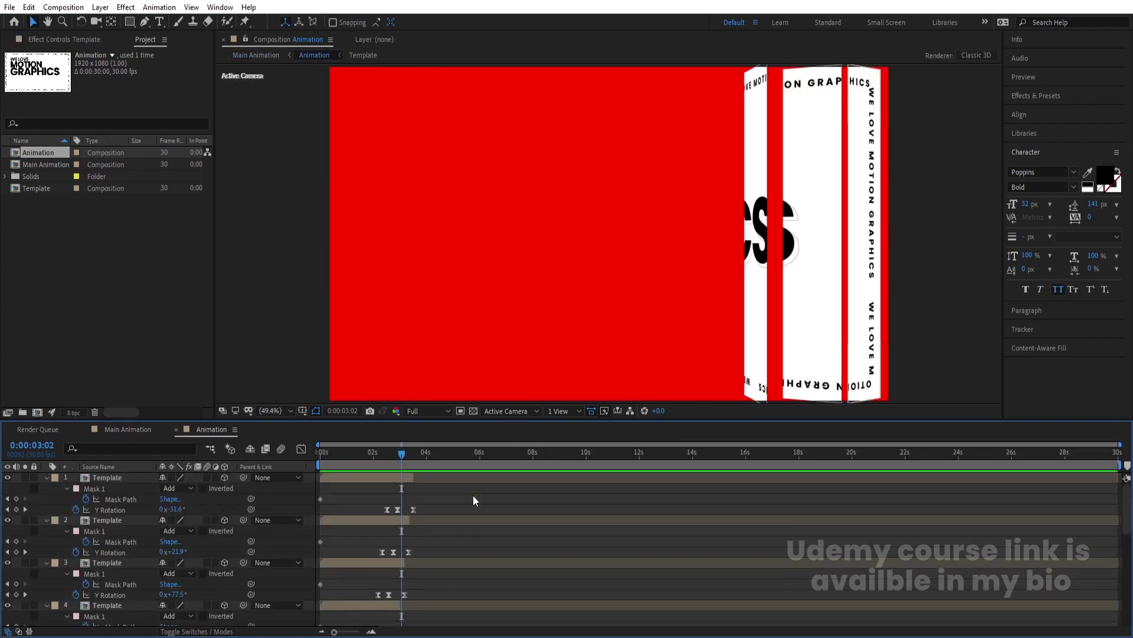
key("u")
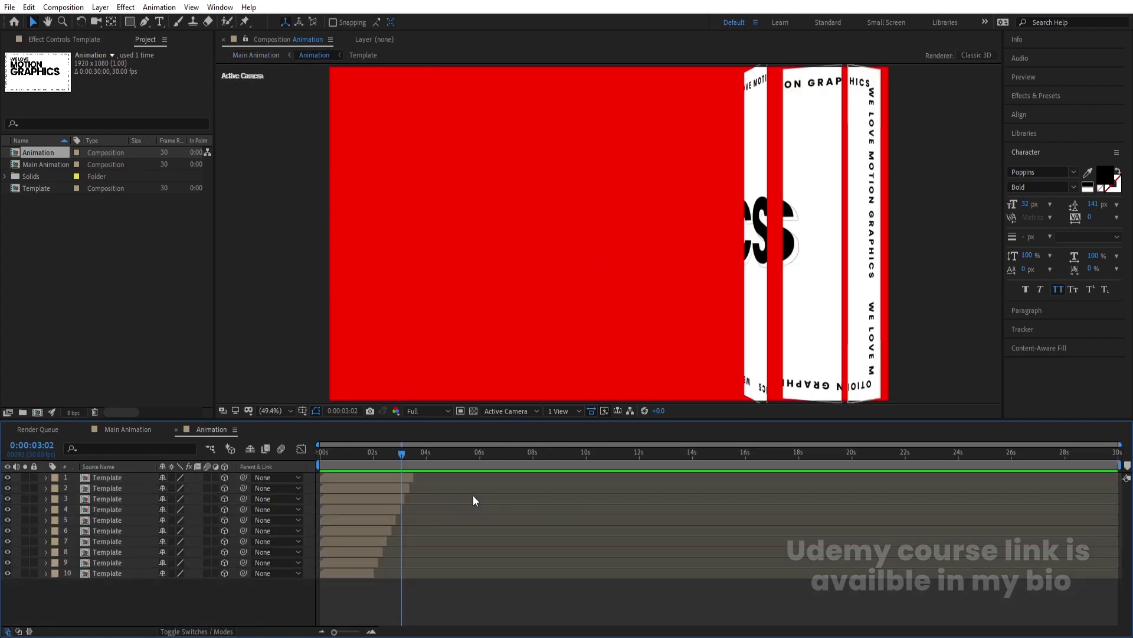
key("m")
key("Caps_Lock")
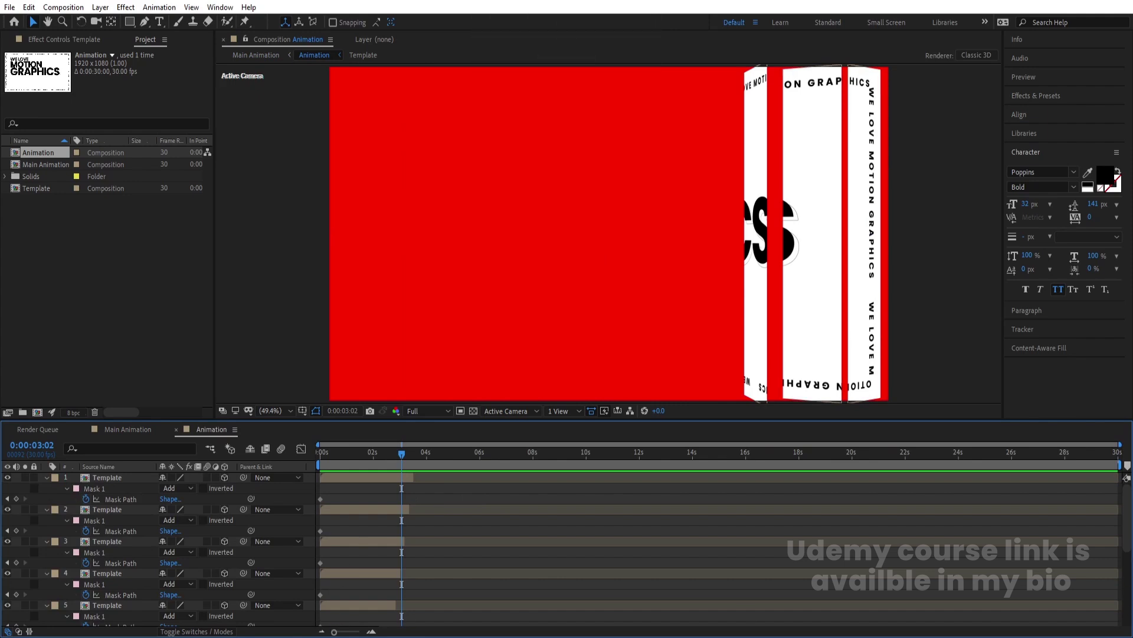
scroll(1128, 531, "down", 5)
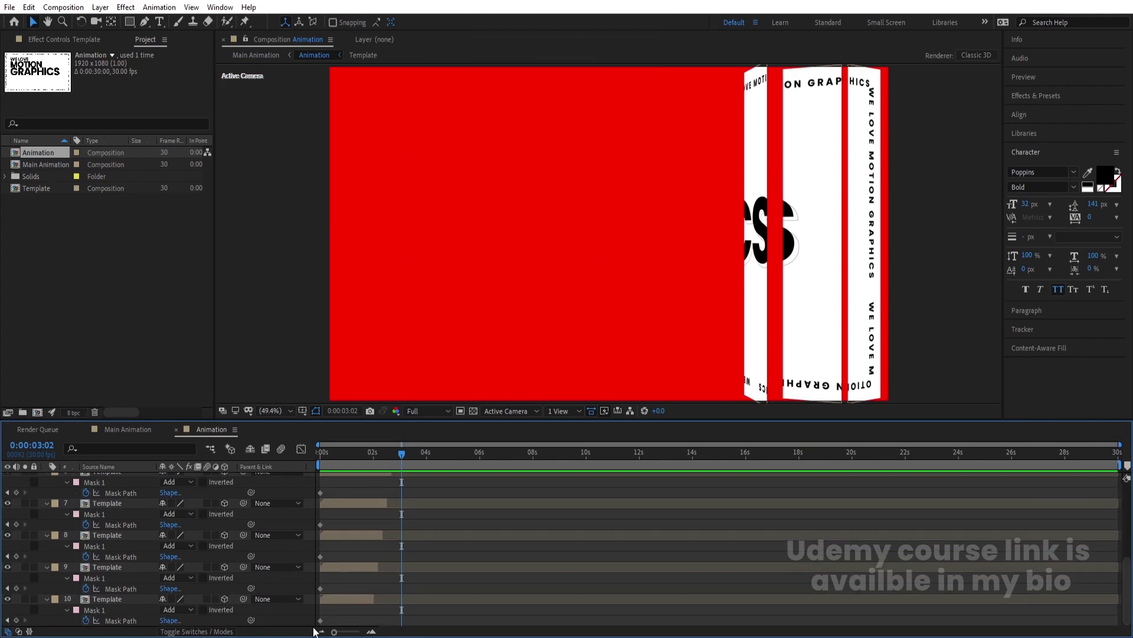
scroll(330, 591, "up", 5)
key("ctrl+a")
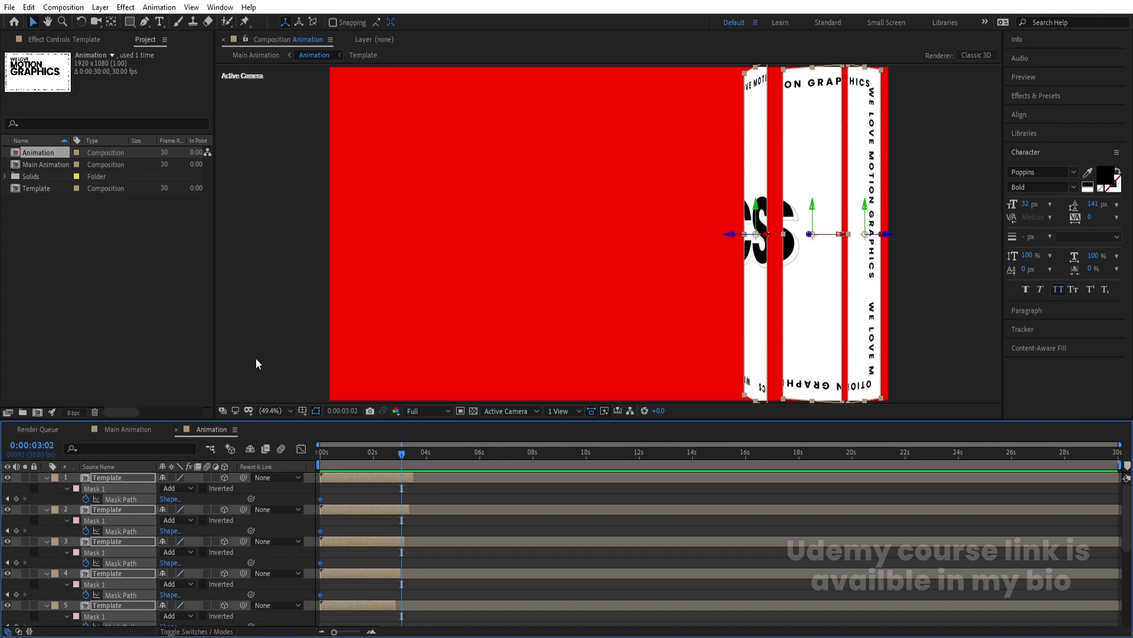
key("u")
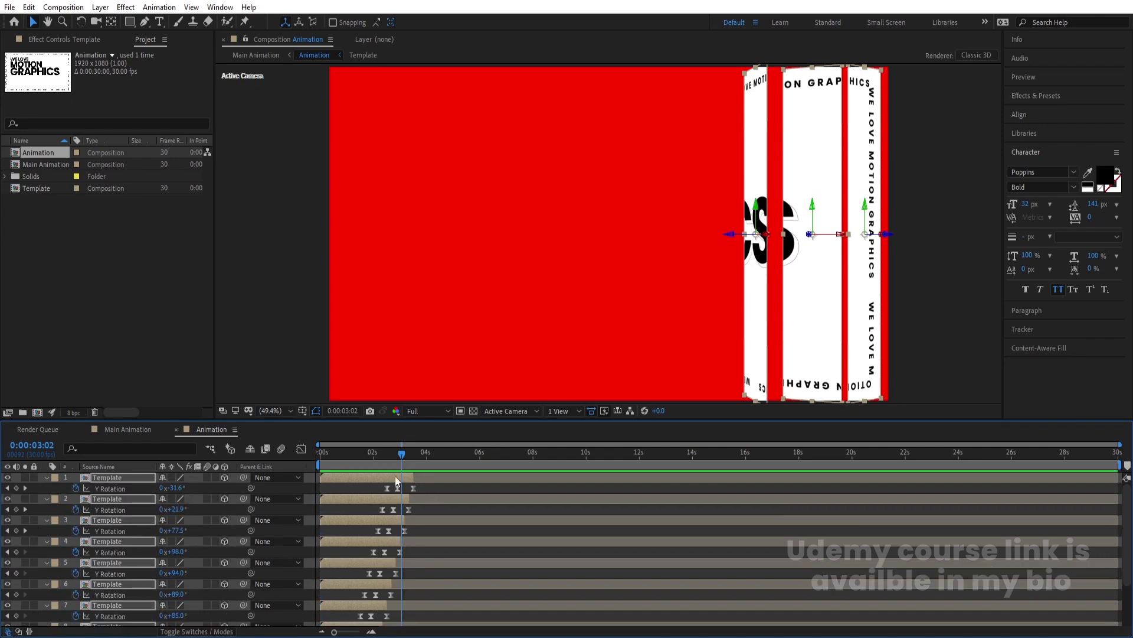
- Shift all ten strips' Y Rotation keyframes and end points one second later, so layer 10 starts rotating at 0:00:02:00
left_click(354, 463)
scroll(354, 462, "up", 3)
left_click_drag(354, 463, 429, 459)
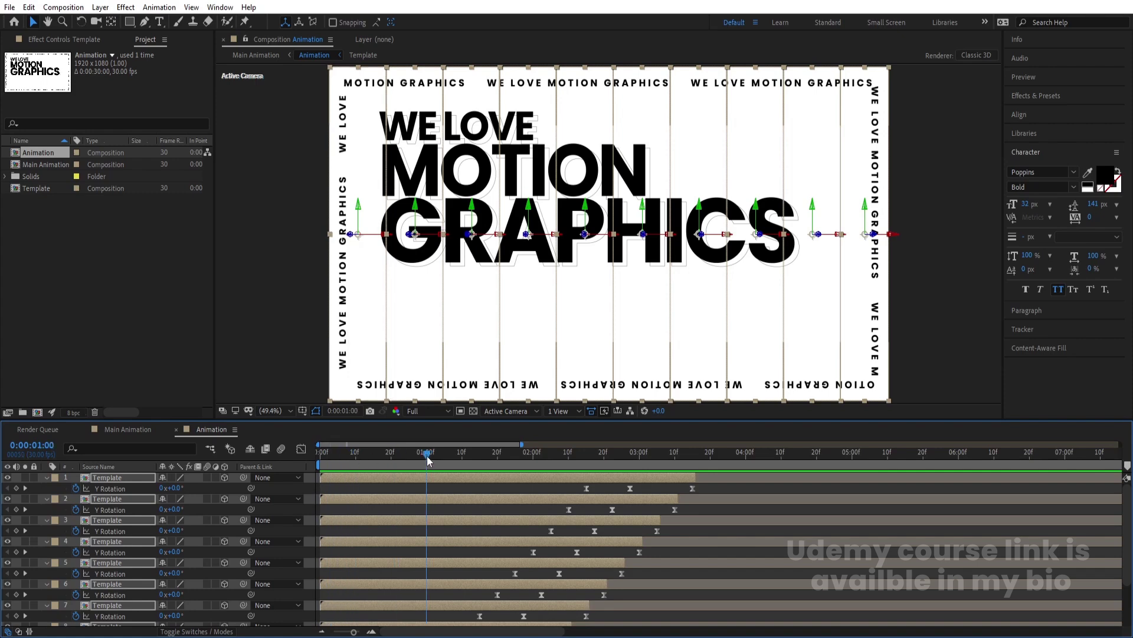
left_click(422, 487)
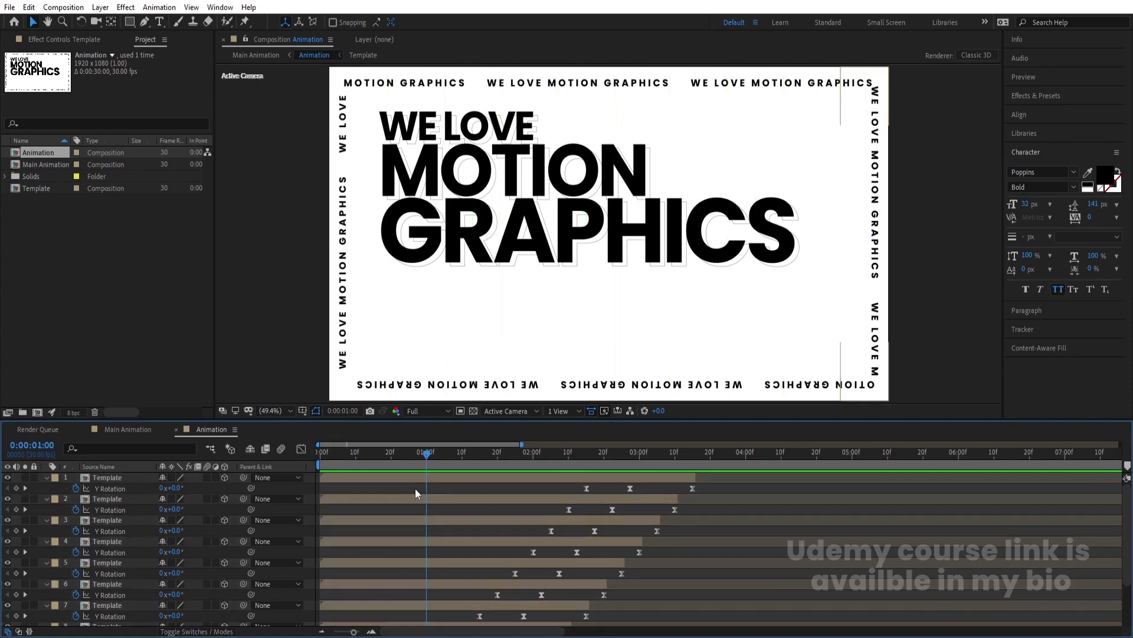
key("ctrl+a")
scroll(449, 620, "down", 3)
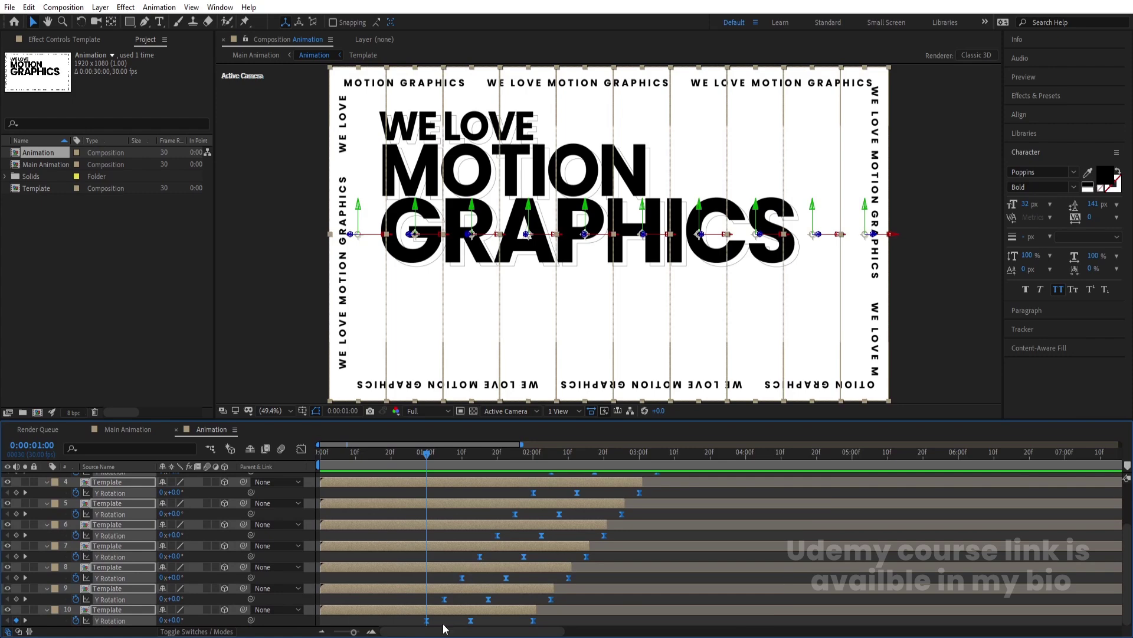
left_click_drag(427, 620, 544, 621)
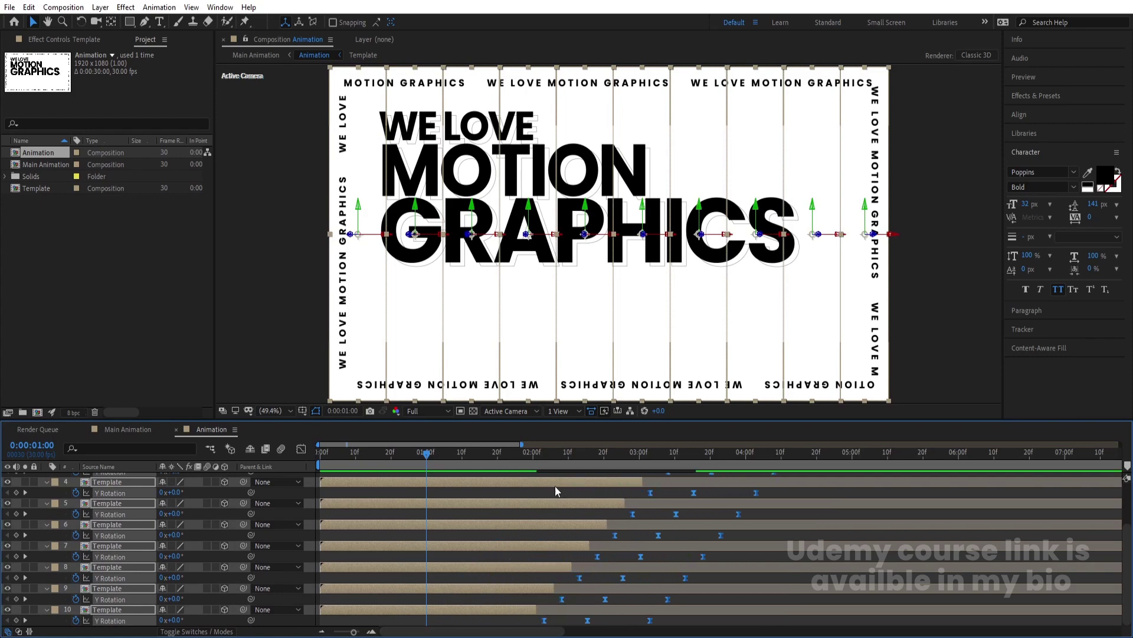
left_click(533, 454)
left_click_drag(544, 621, 643, 604)
- Duplicate the Animation layer in Main Animation and start the lower copy at 0:00:02:00
left_click(126, 429)
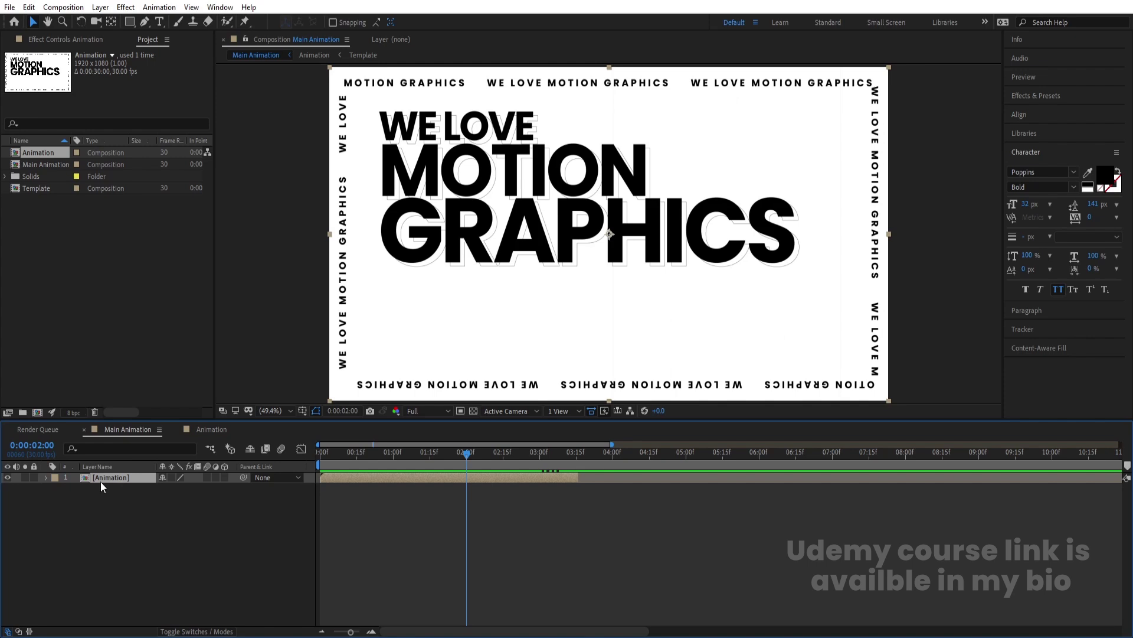
key("ctrl+d")
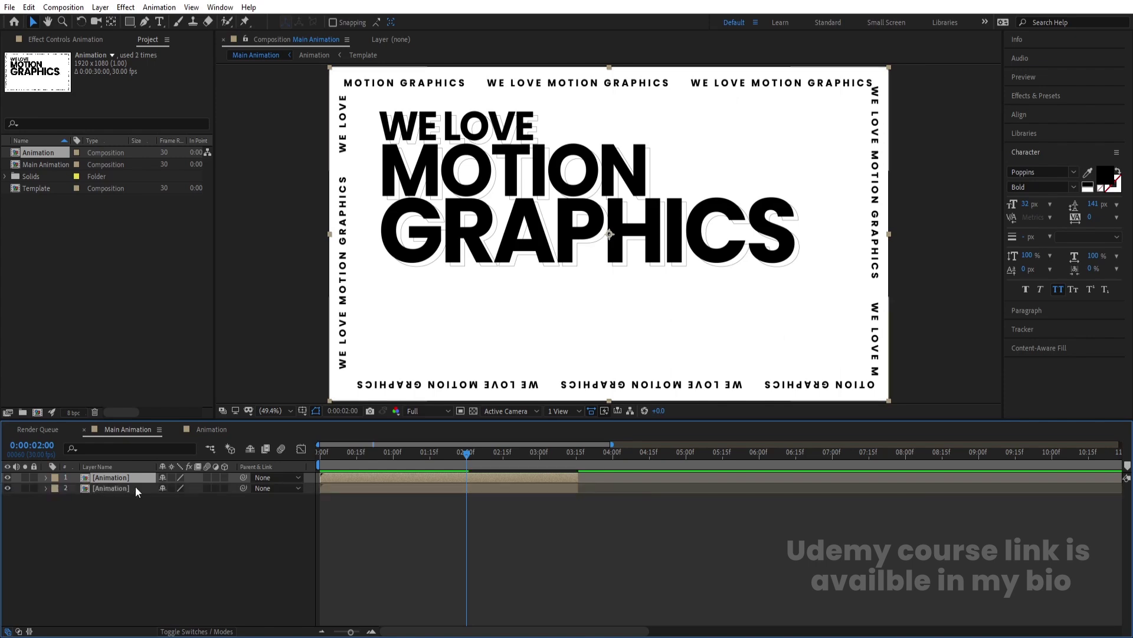
left_click(123, 488)
key("bracketleft")
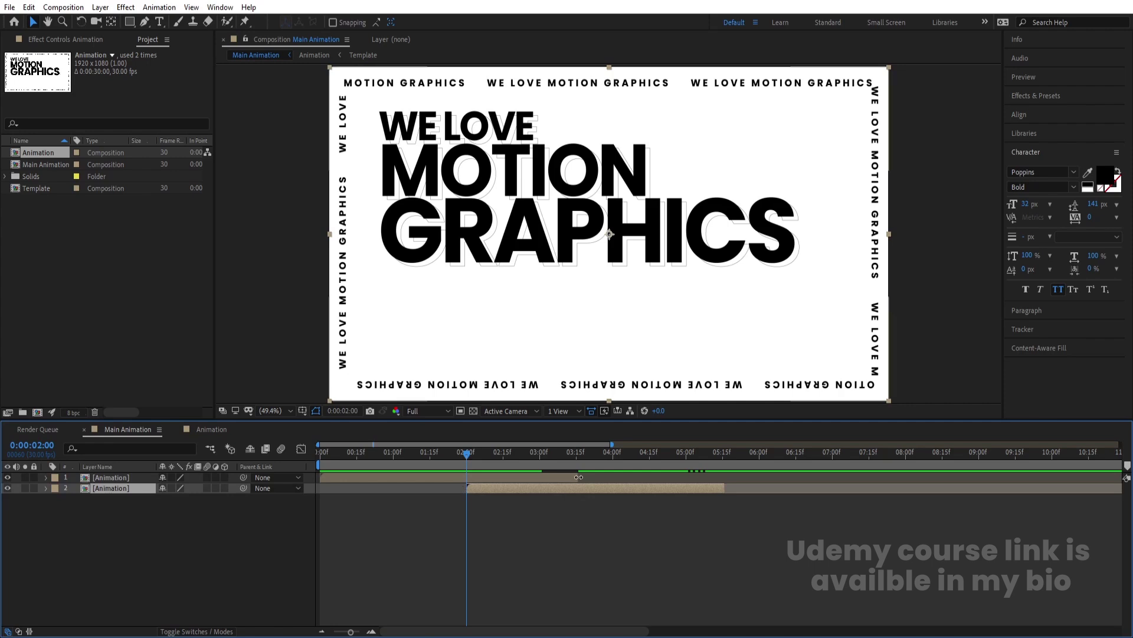
- Open the Animation composition and examine when the first strip reaches its last Y Rotation keyframe
double_click(522, 476)
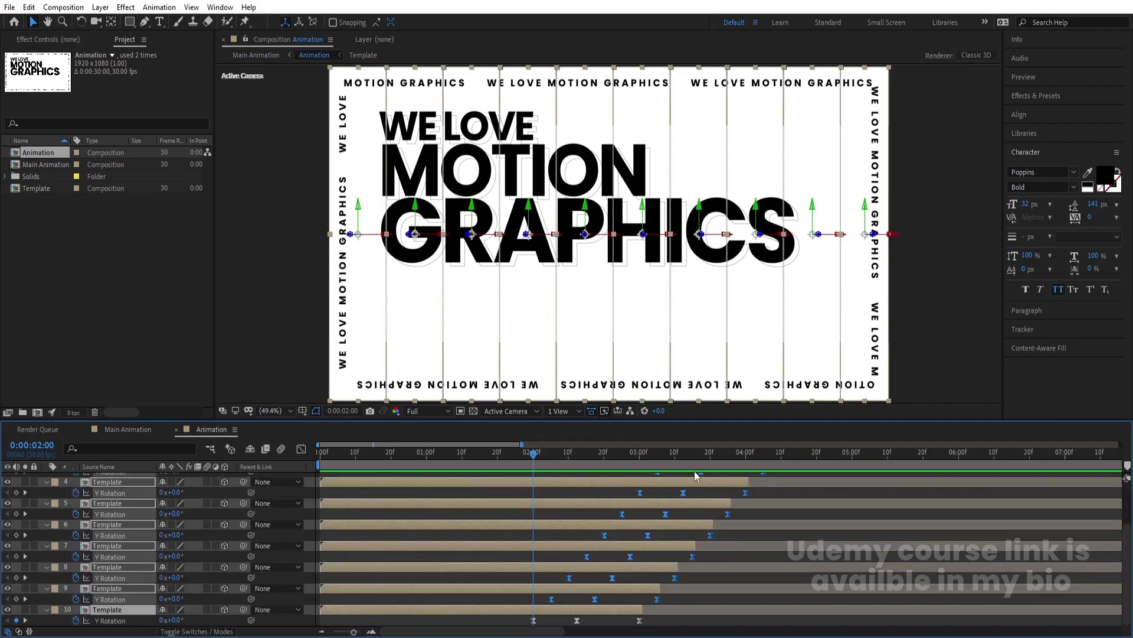
left_click(754, 463)
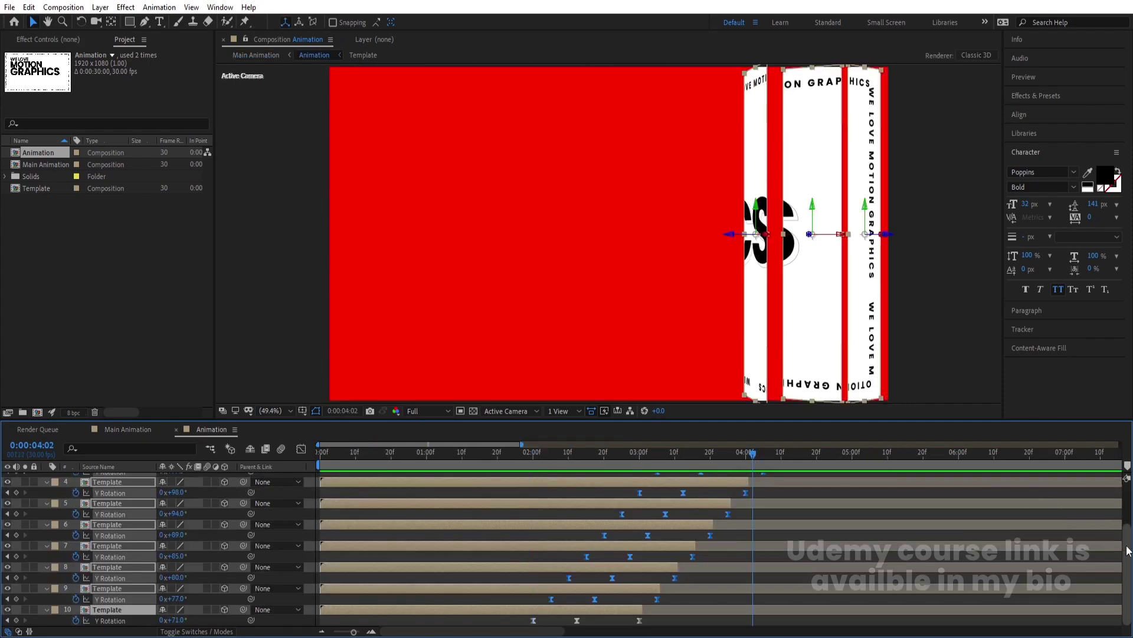
left_click_drag(1127, 534, 1119, 464)
left_click(797, 453)
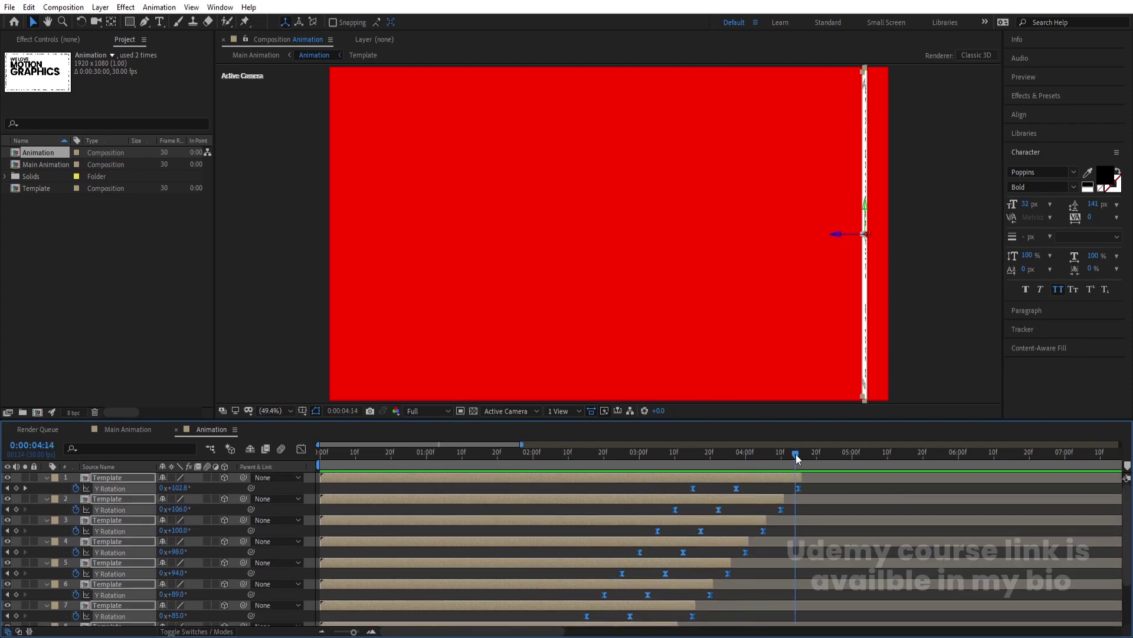
- Extend the upper Animation layer in Main Animation to end at 0:00:06:15
left_click(141, 433)
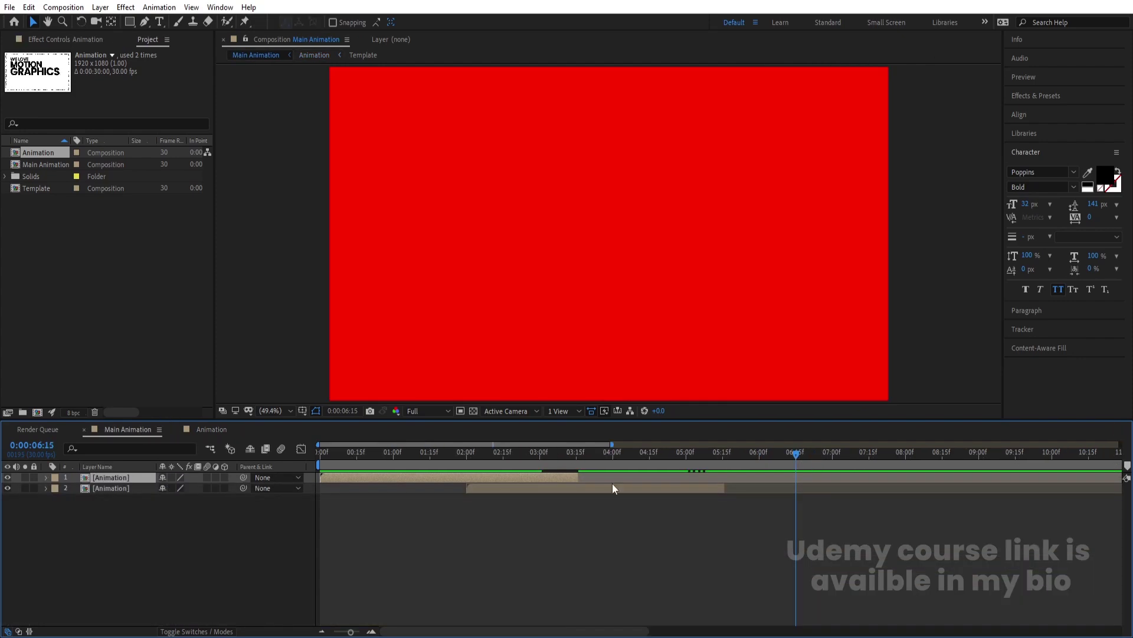
left_click(612, 533)
left_click(578, 477)
left_click_drag(578, 477, 750, 494)
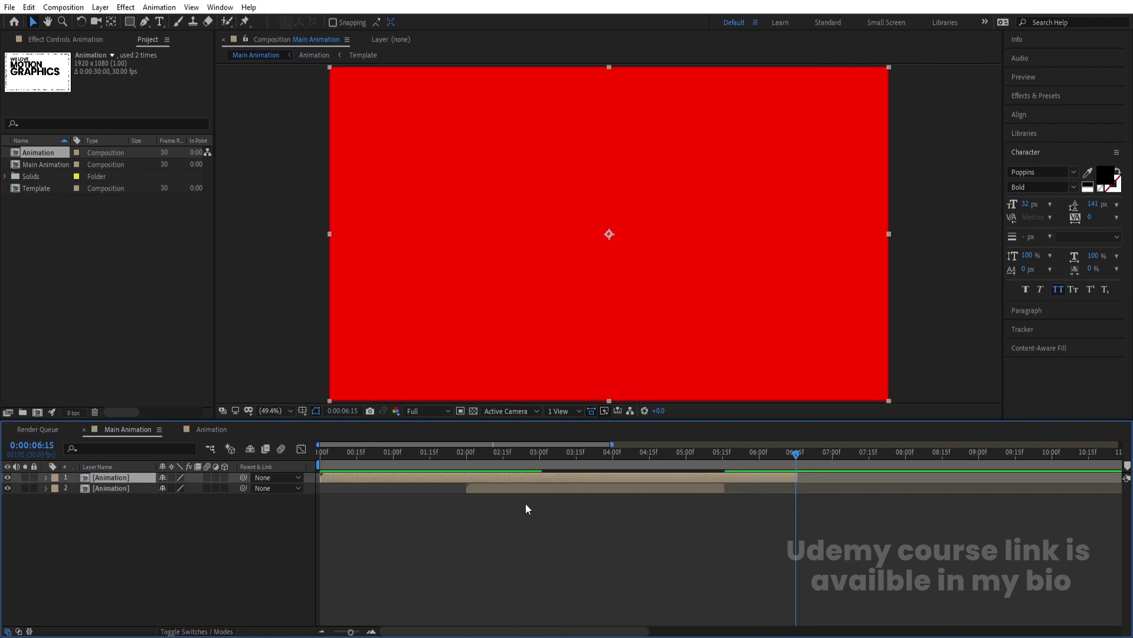
- Replace the lower Animation layer with a duplicate of the extended one, starting at 0:00:02:00
left_click(465, 452)
left_click(469, 487)
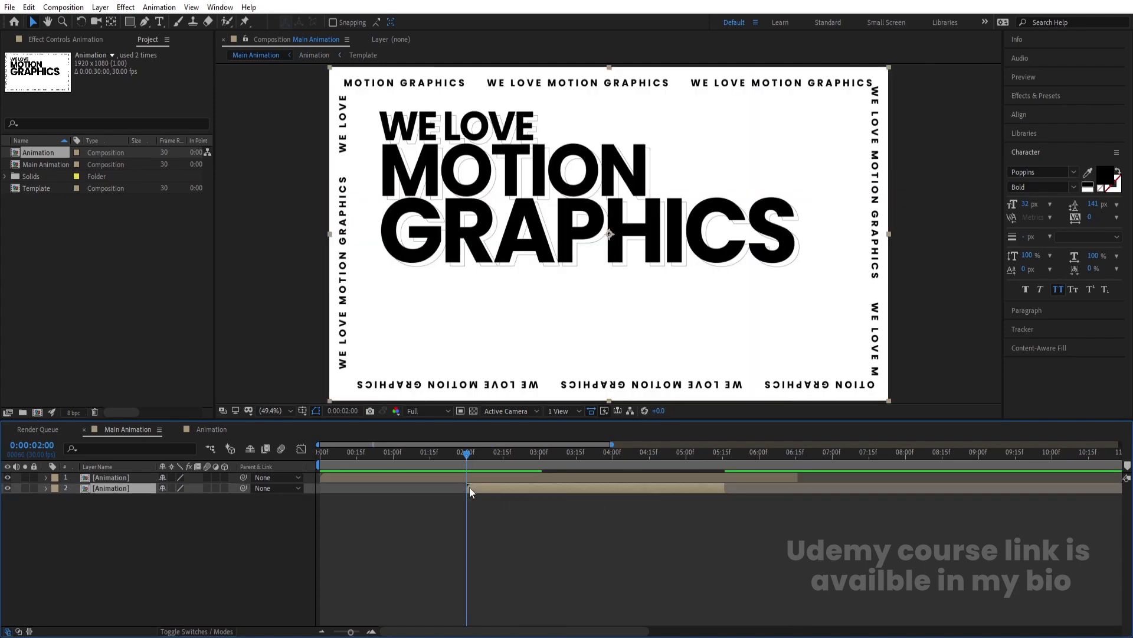
key("Delete")
left_click(103, 478)
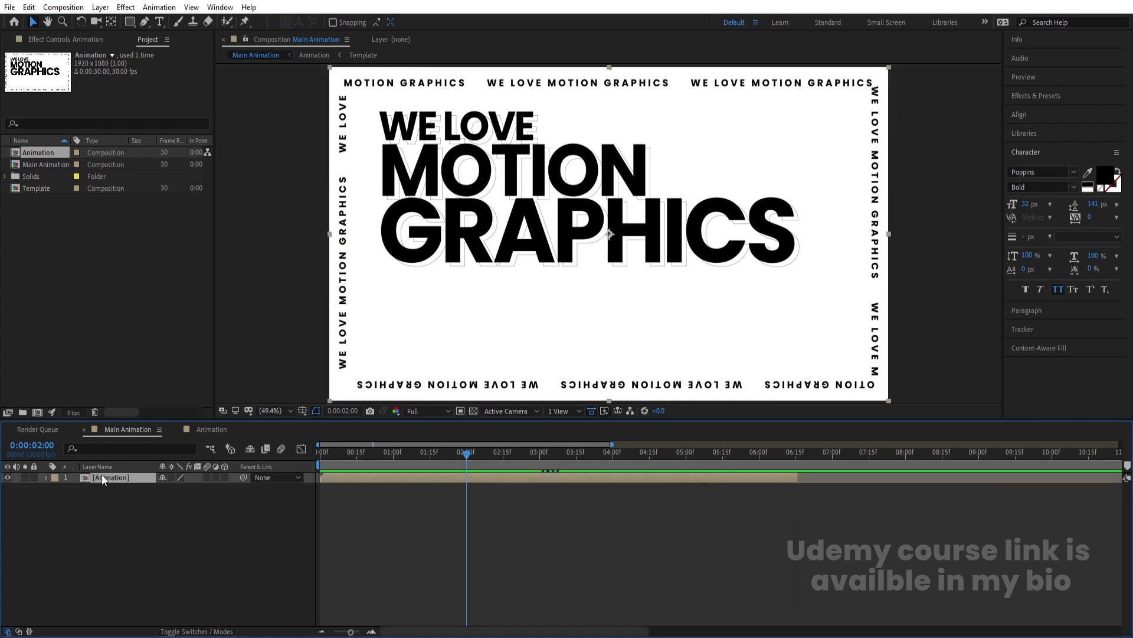
key("ctrl+d")
left_click(100, 486)
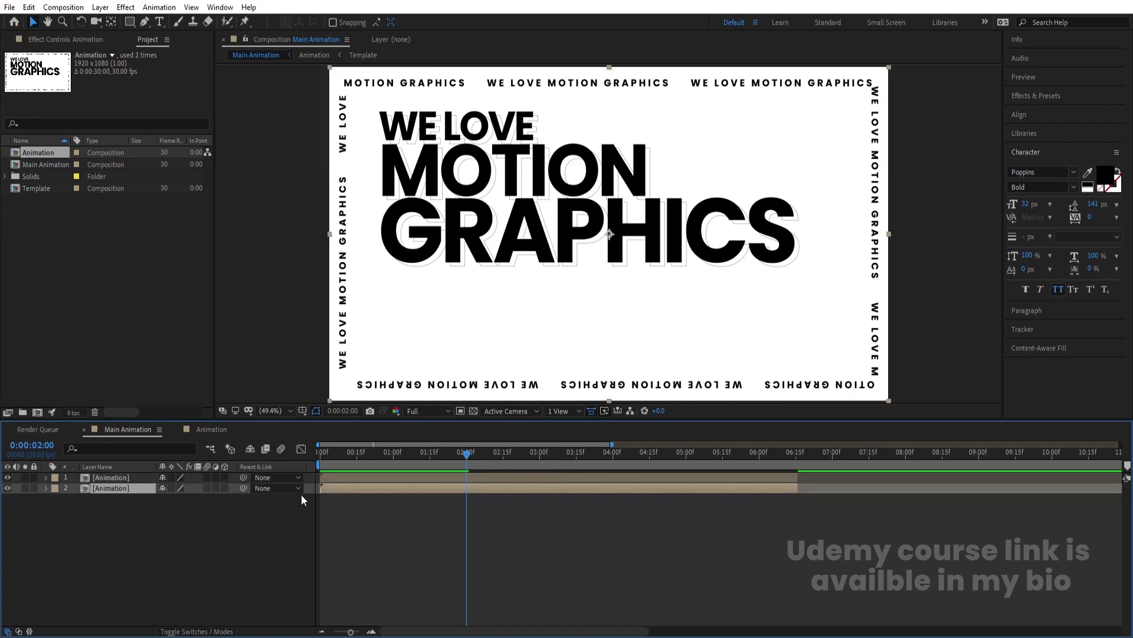
left_click_drag(334, 486, 487, 507)
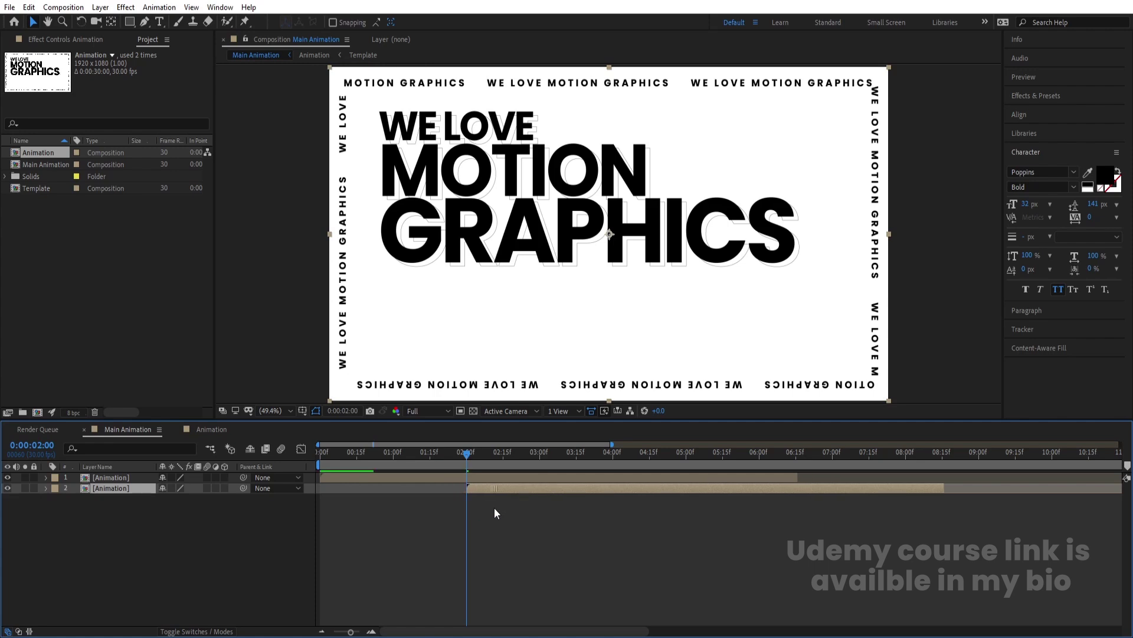
- Play back the overlap of the two Animation layers and set the playhead to 0:00:04:00
key("space")
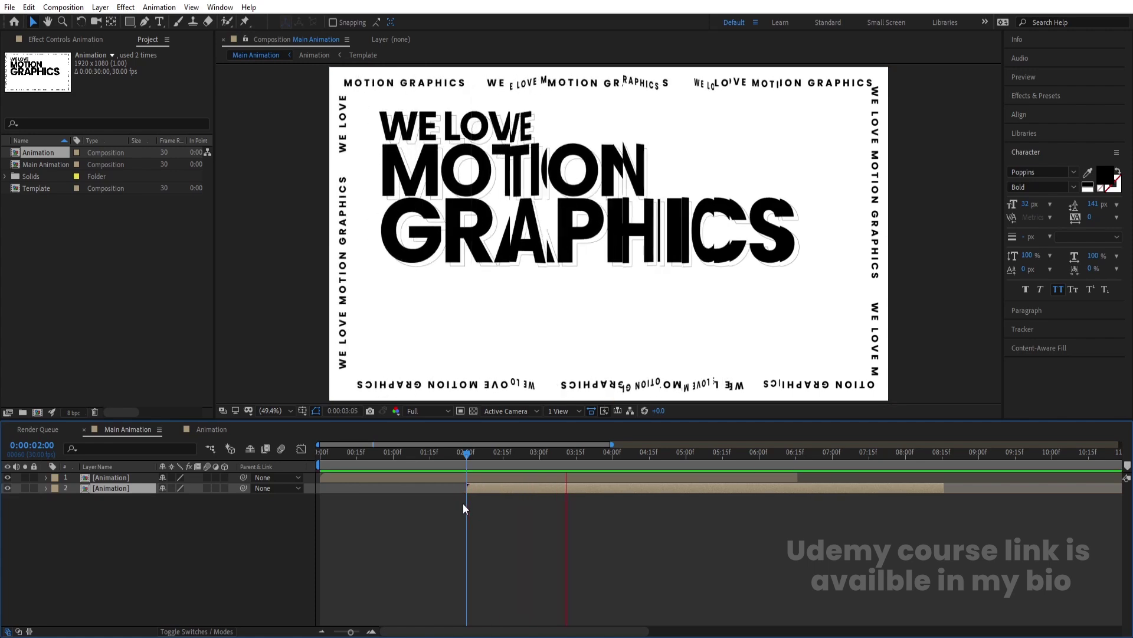
key("space")
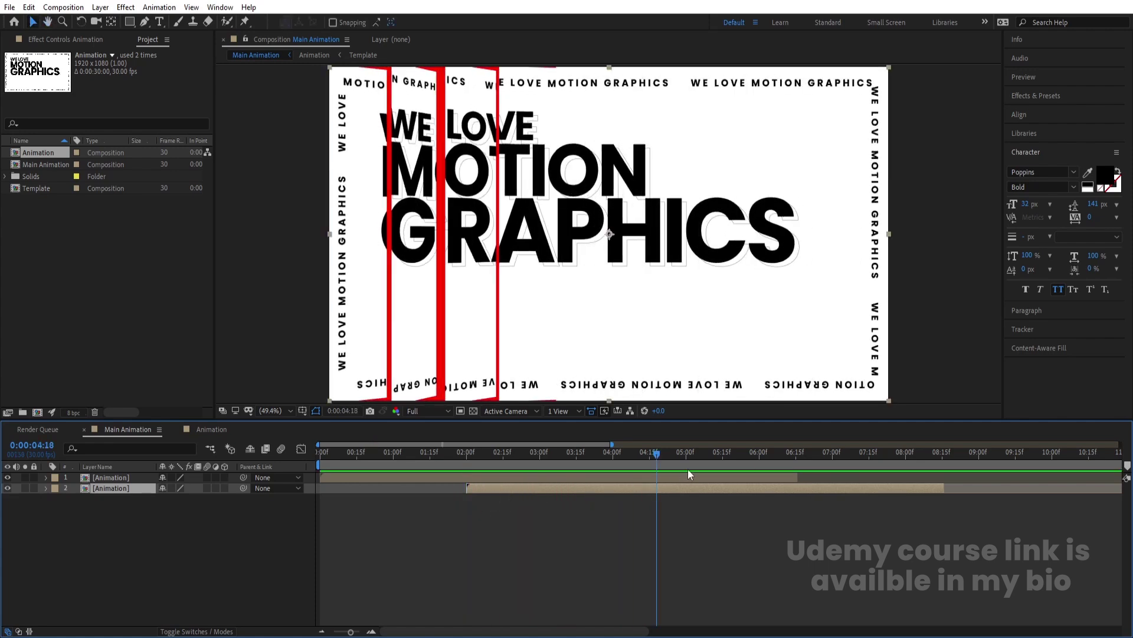
left_click(611, 458)
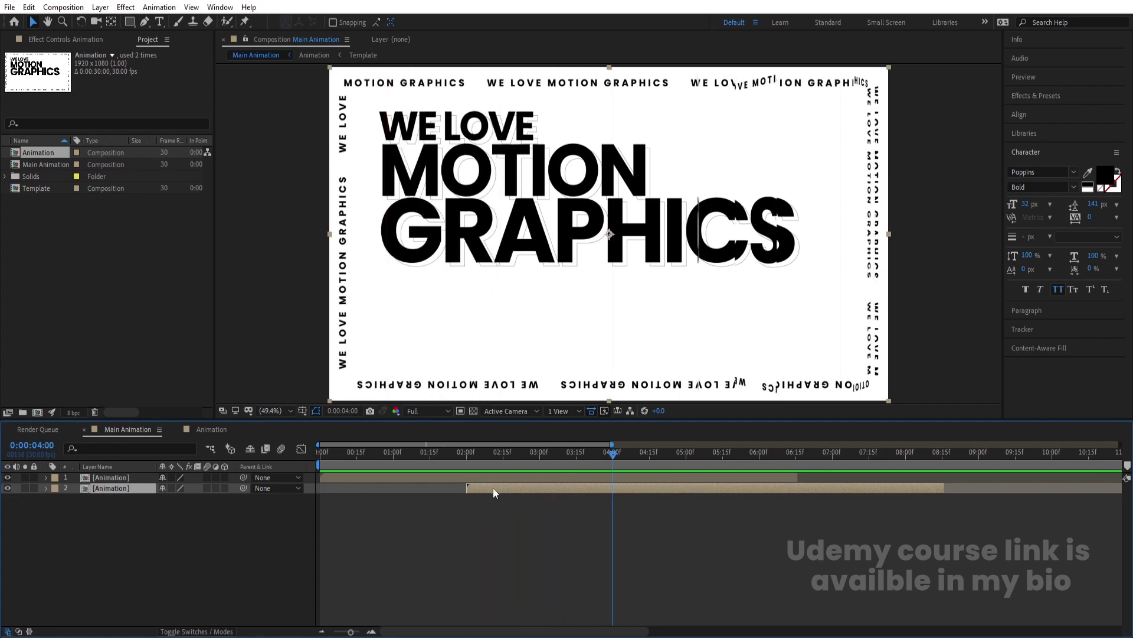
- Apply the Tint effect to the lower Animation layer and play back the inverted colours
left_click(1036, 103)
left_click(1053, 111)
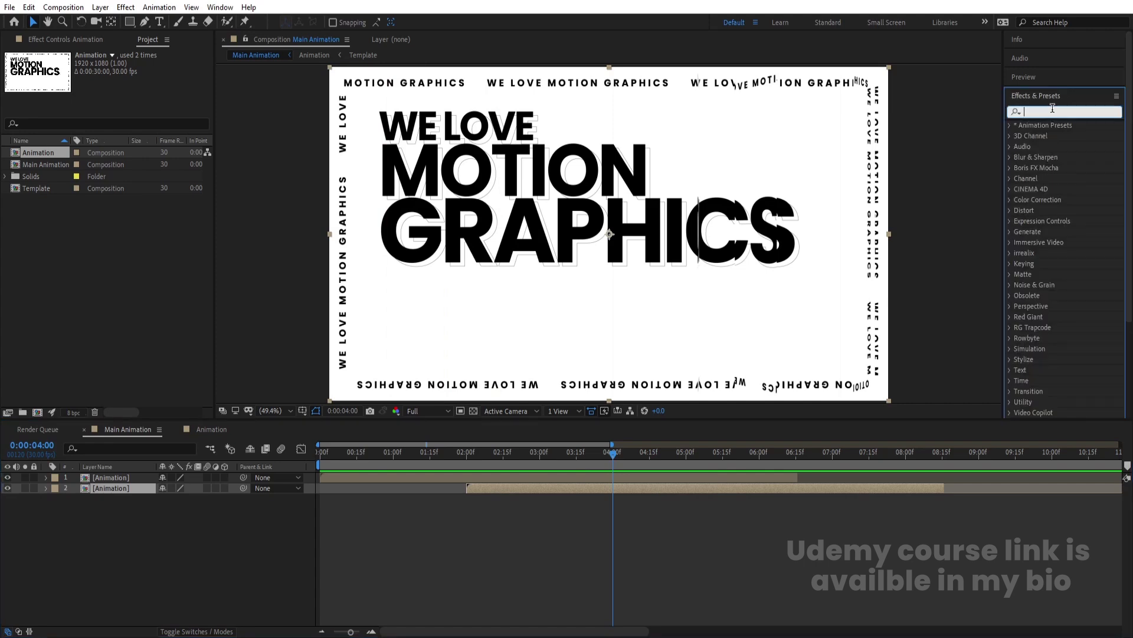
type("tint")
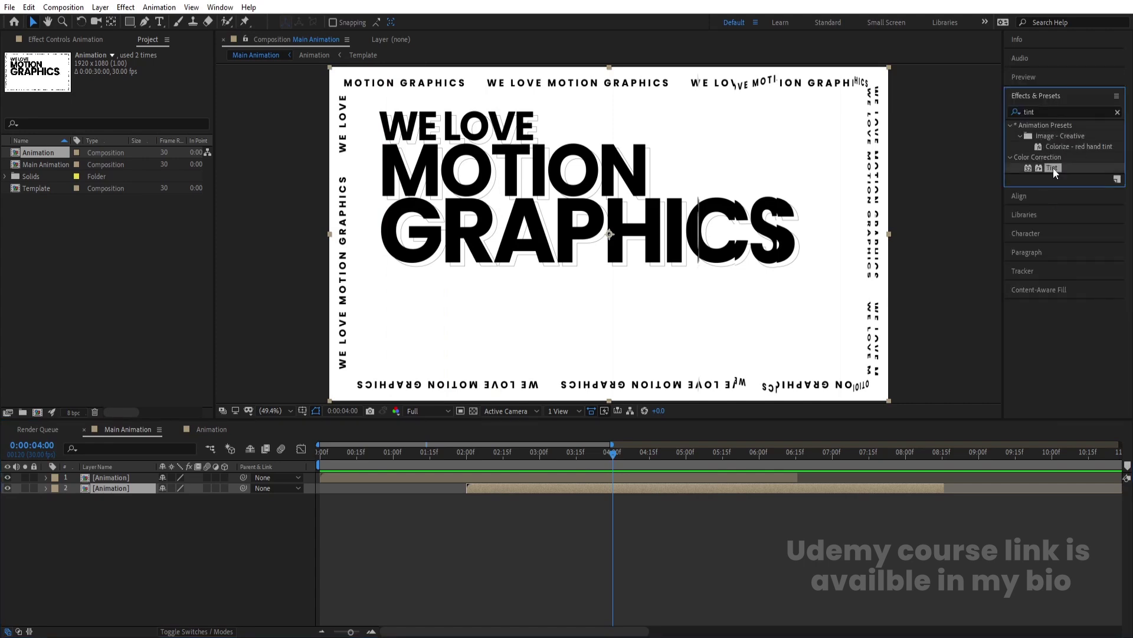
double_click(1052, 168)
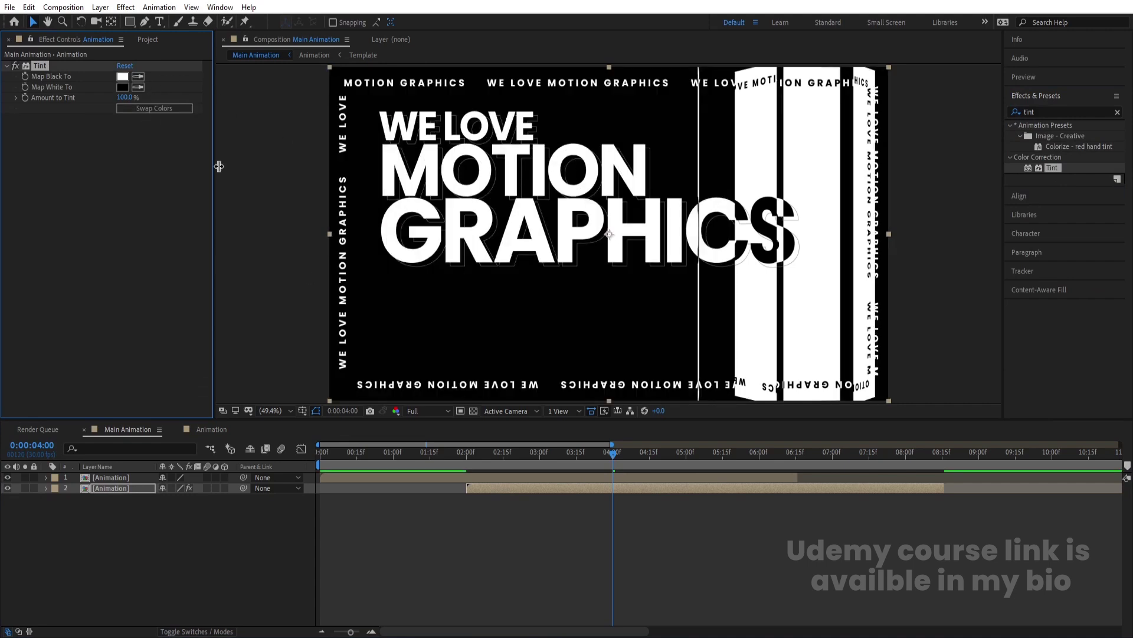
key("space")
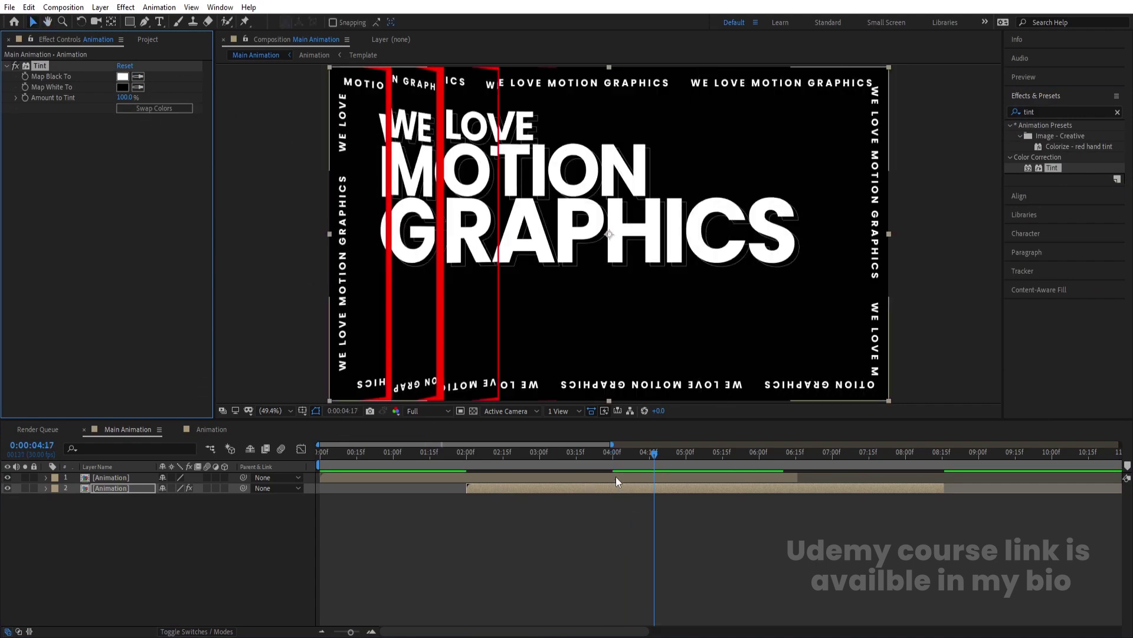
- Duplicate the untinted Animation layer, place the copy beneath the tinted one and start it at 0:00:04:00
left_click(370, 478)
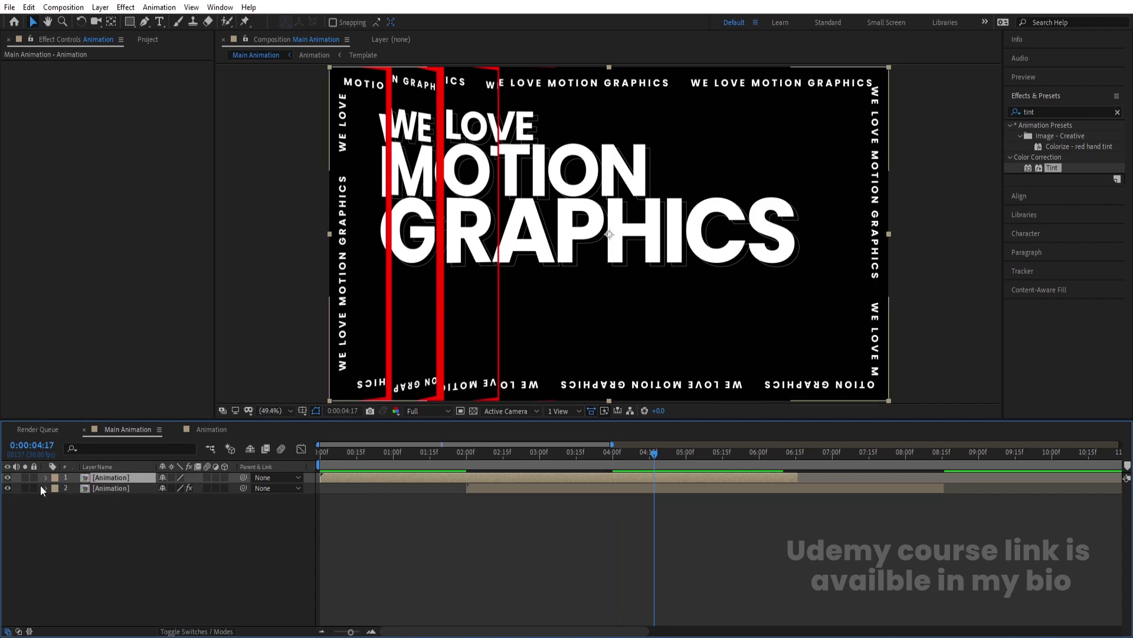
key("ctrl+d")
left_click_drag(97, 475, 98, 506)
left_click(614, 451)
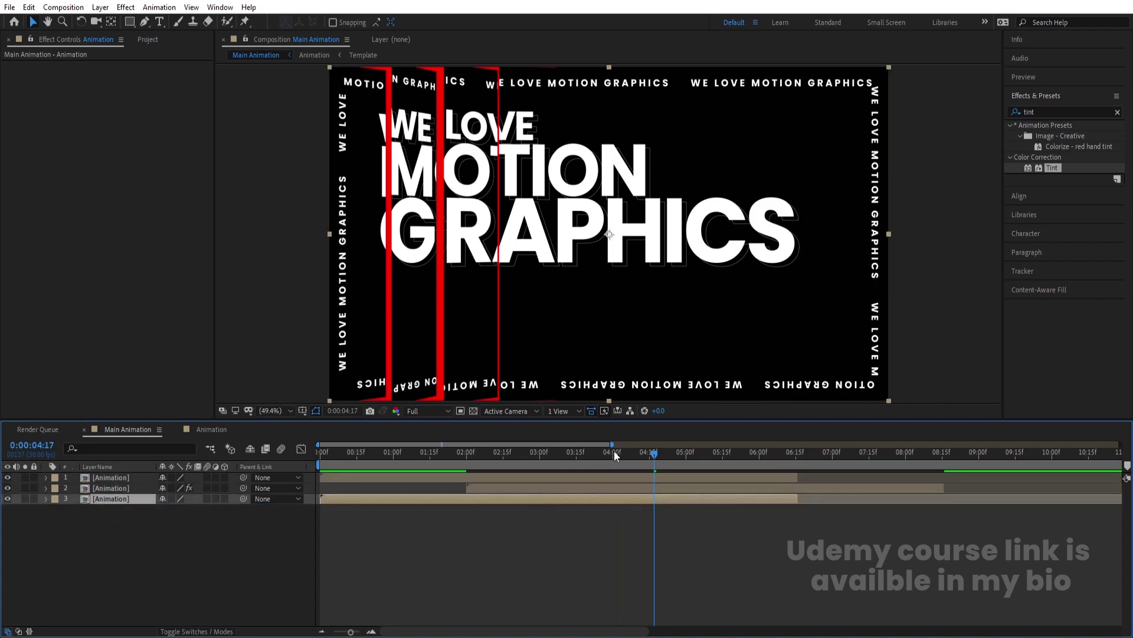
key("bracketleft")
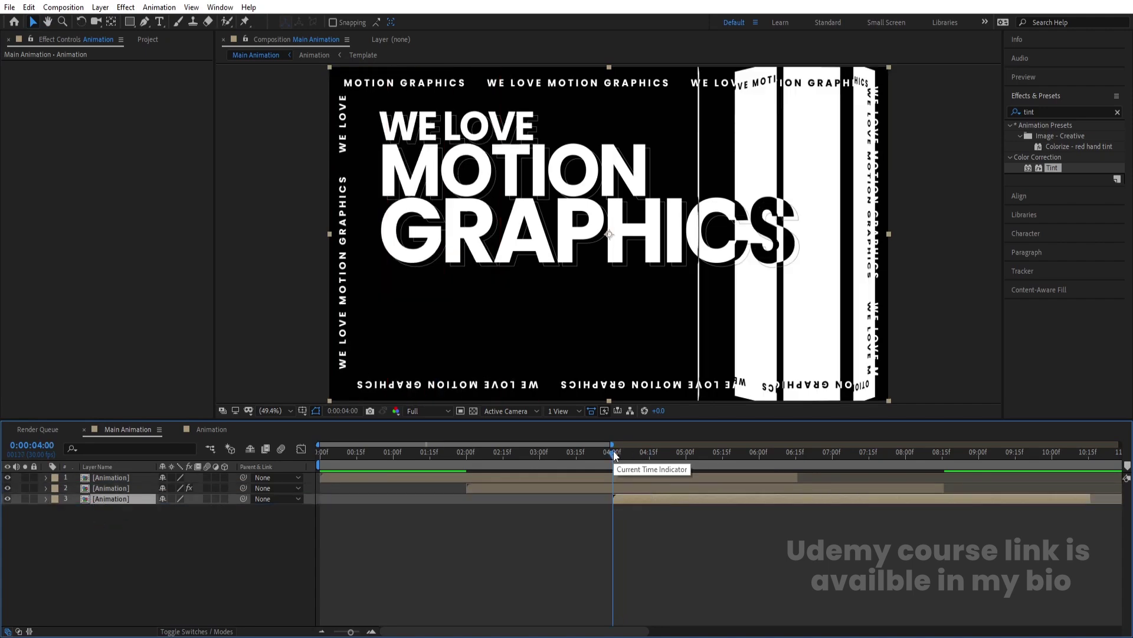
- Duplicate the tinted Animation layer, place the copy last in the stack and start it at 0:00:06:00
left_click(109, 489)
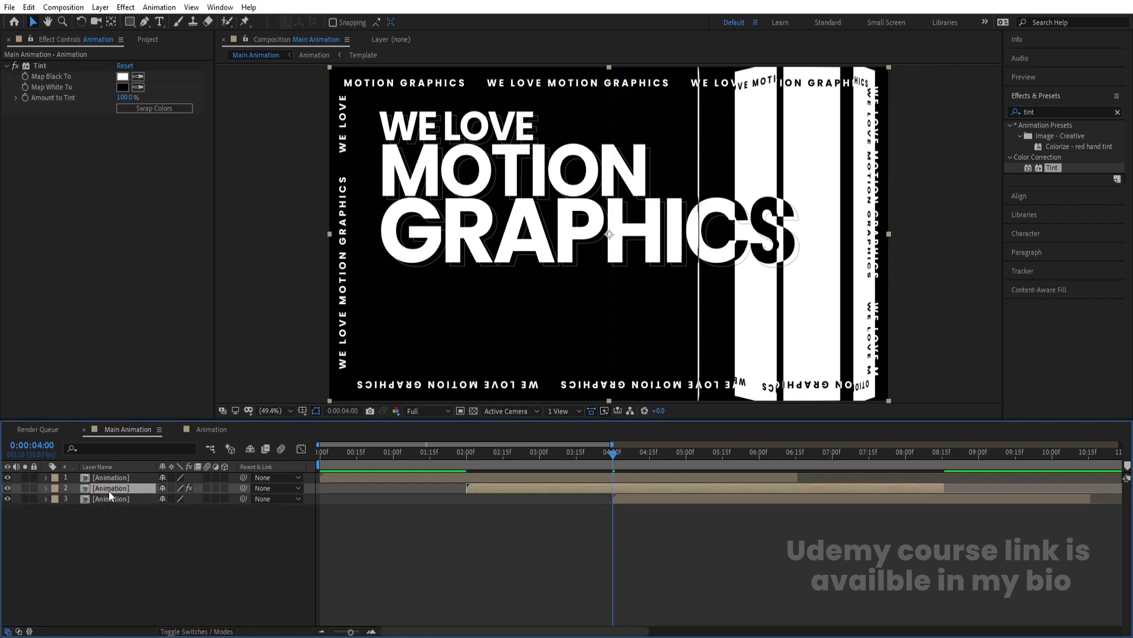
key("ctrl+d")
left_click_drag(109, 491, 120, 509)
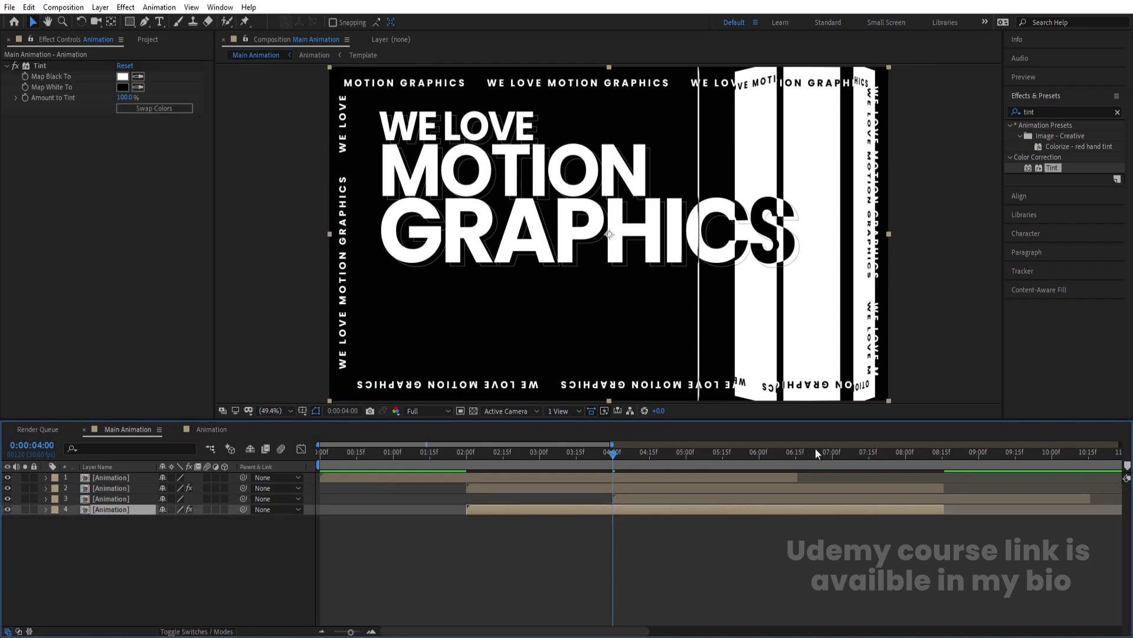
left_click(757, 453)
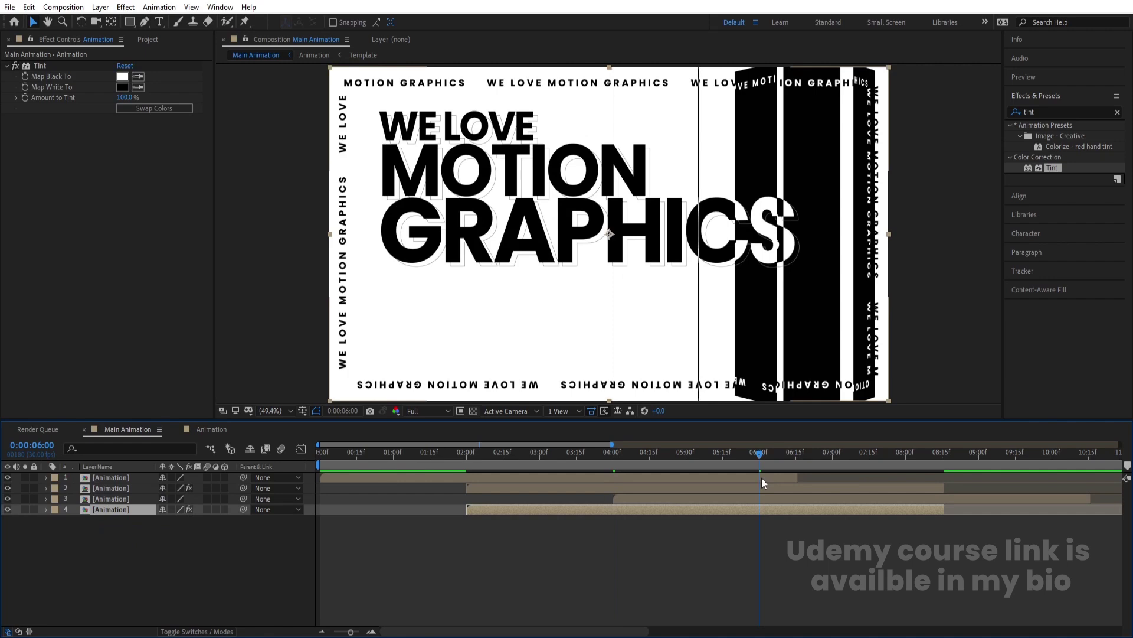
key("bracketleft")
- Start the work area at 0:00:02:00 and preview the transitions between the four Animation layers up to about 0:00:06:06
left_click(468, 453)
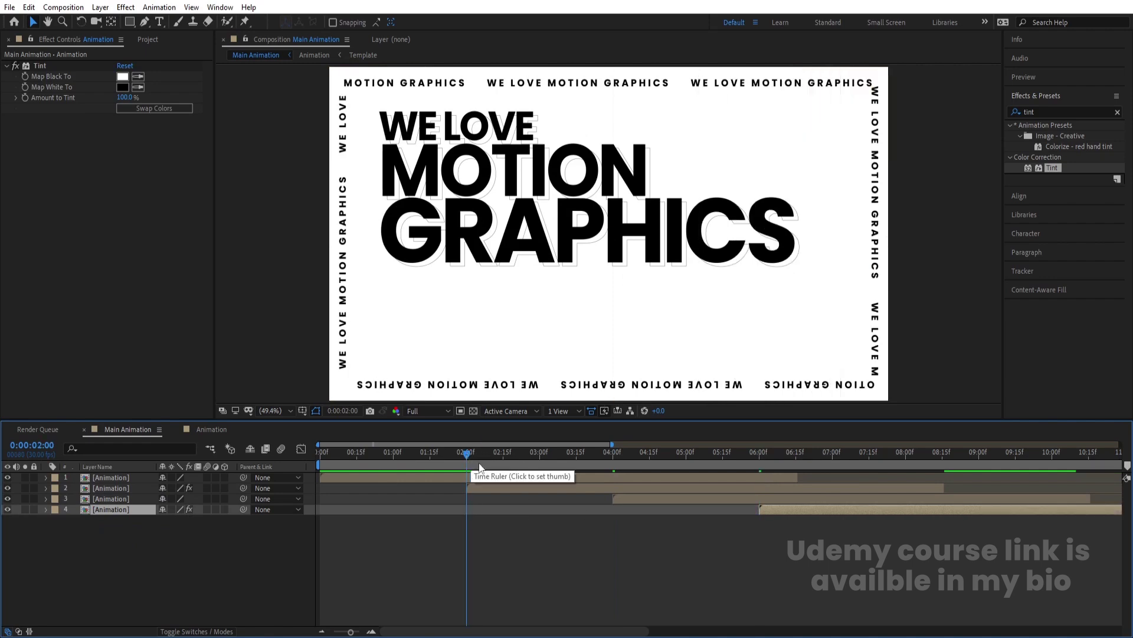
key("b")
key("space")
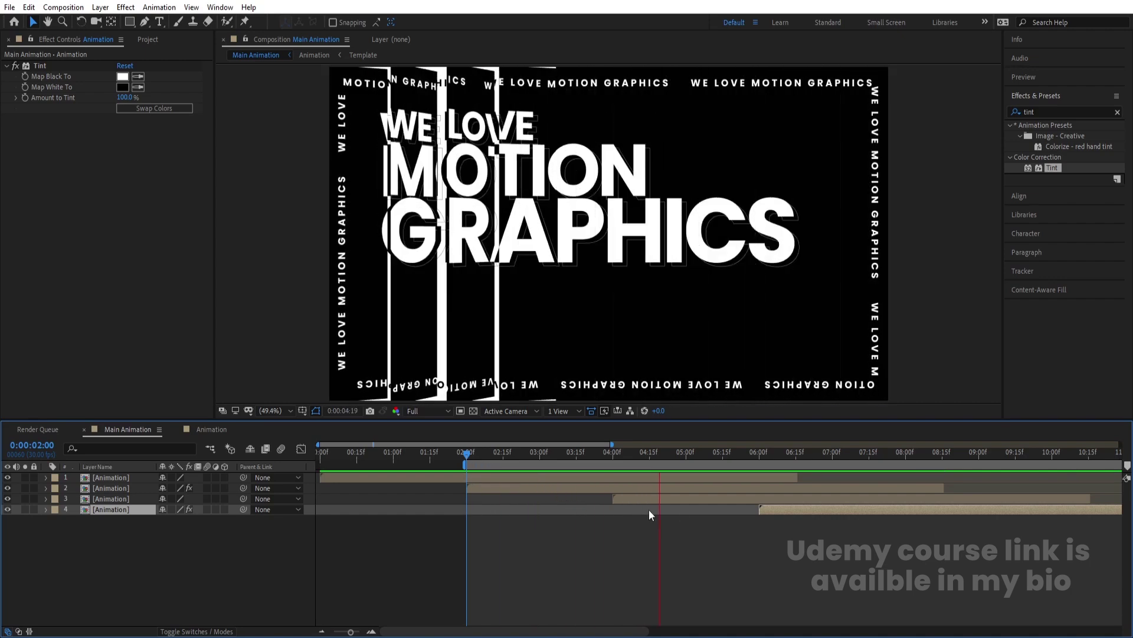
left_click(765, 459)
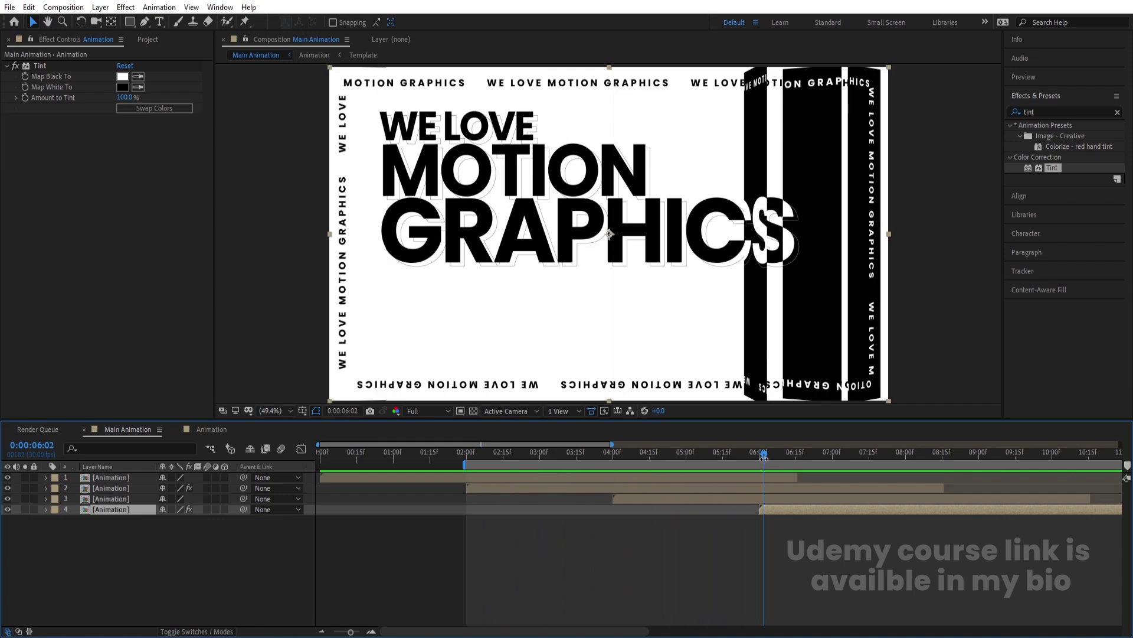
mouse_move(761, 460)
left_mouse_down()
mouse_move(500, 463)
mouse_move(774, 476)
left_mouse_up()
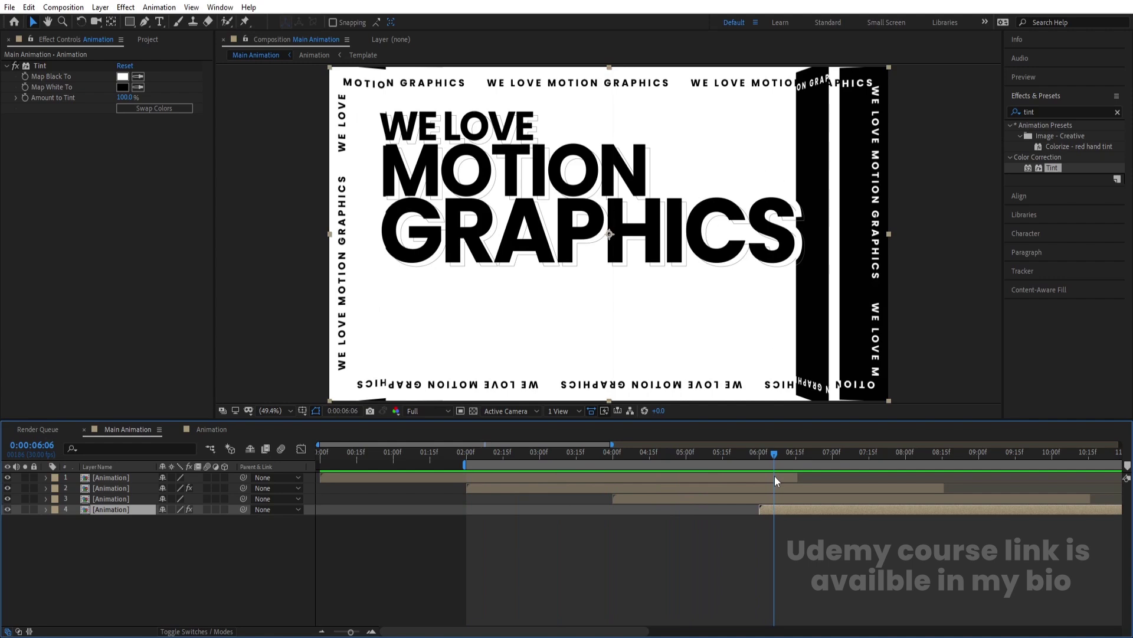
- Duplicate Animation layers 3 and 4, place the copies last in the stack and shift them to start at 0:00:08:00 and 0:00:10:00
left_click(640, 498)
left_click(796, 509, "shift")
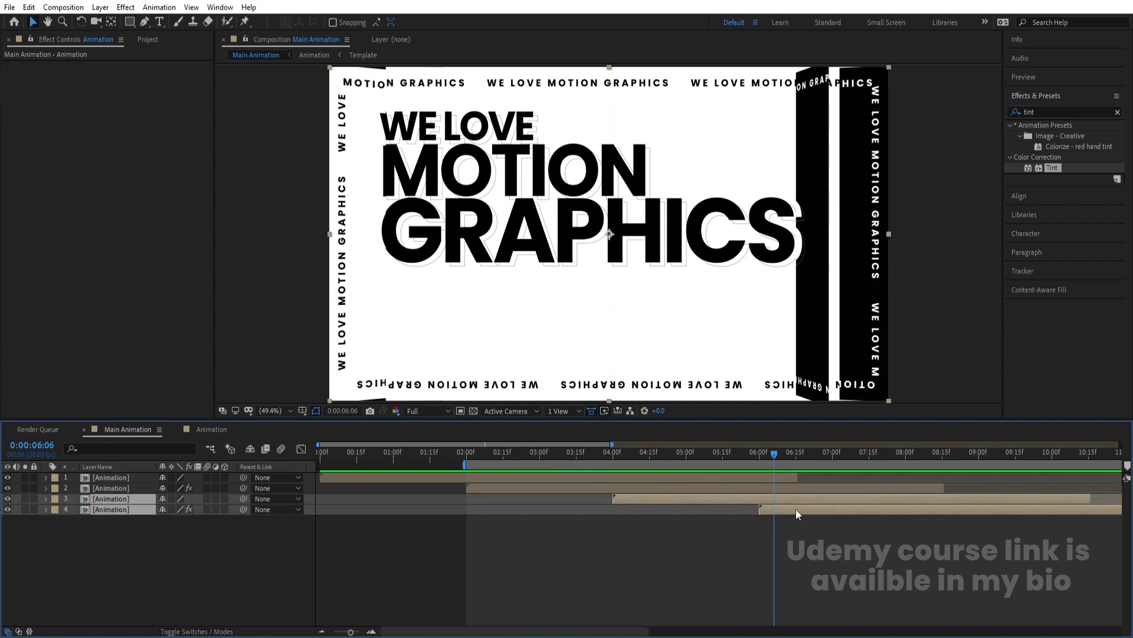
key("ctrl+d")
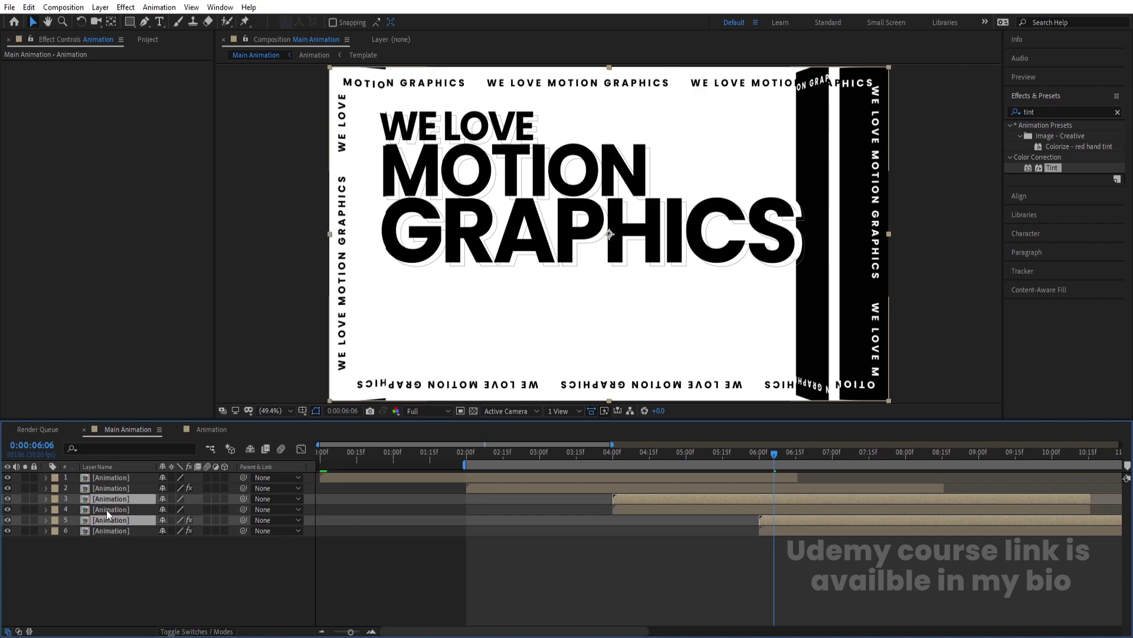
left_click_drag(117, 519, 124, 543)
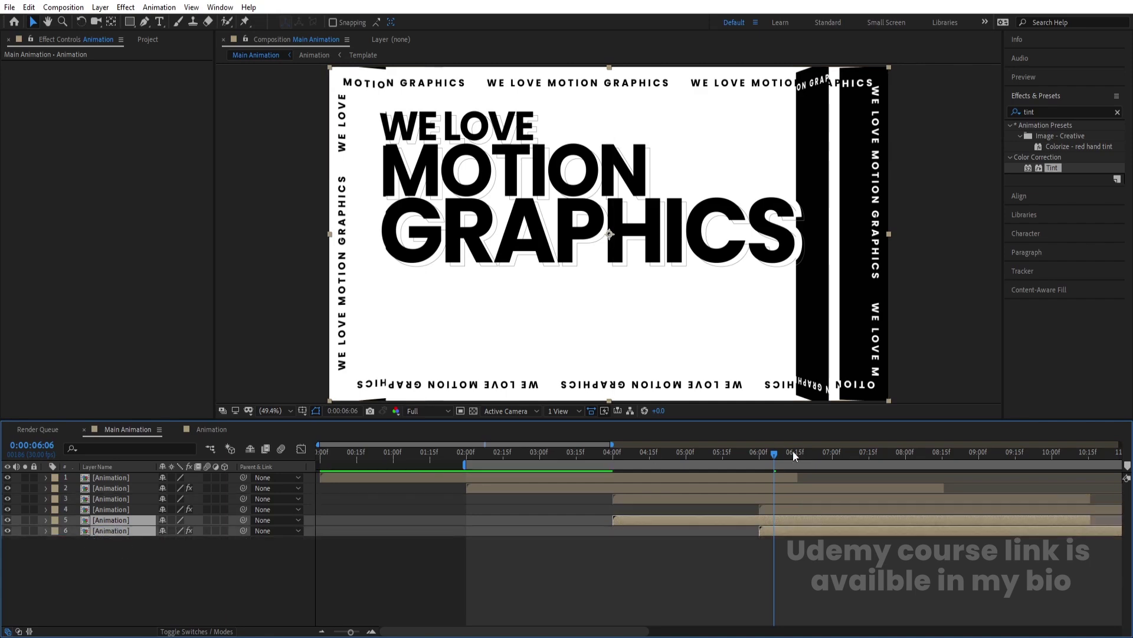
left_click(906, 452)
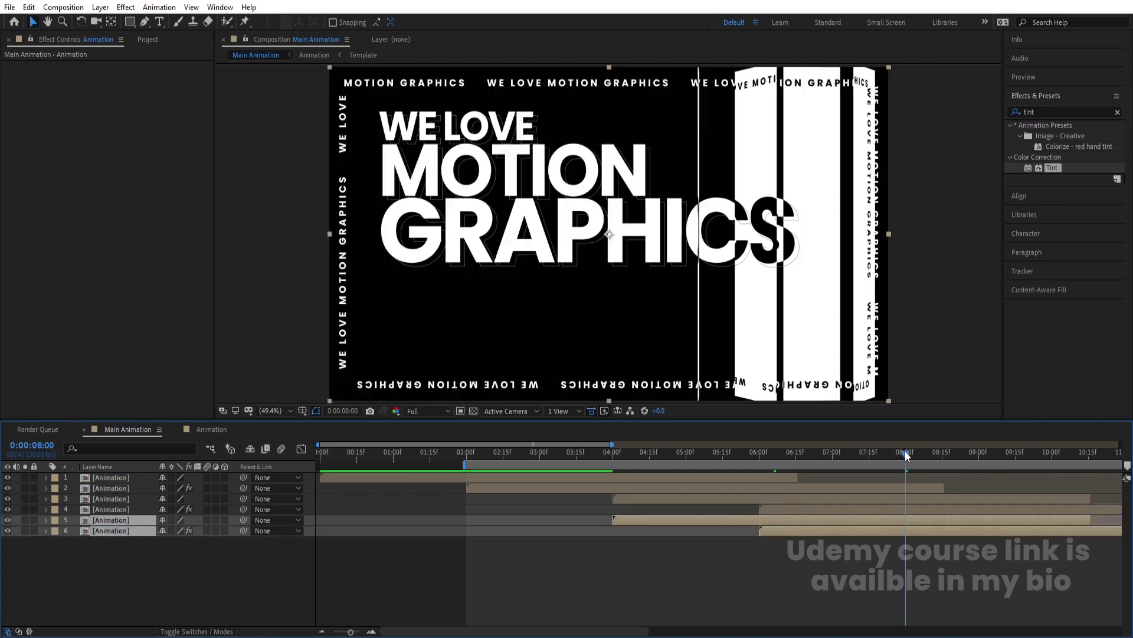
left_click_drag(629, 522, 924, 540)
left_click(671, 573)
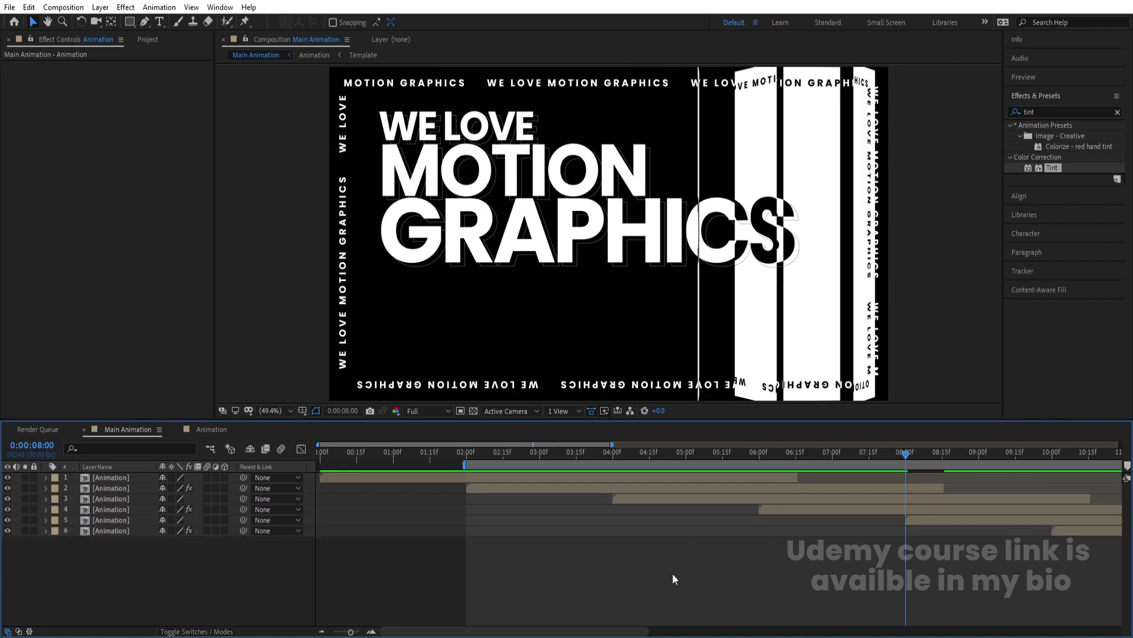
- Set the work area from 0:00:04:00 to 0:00:07:29 and play it back
left_click(614, 456)
key("b")
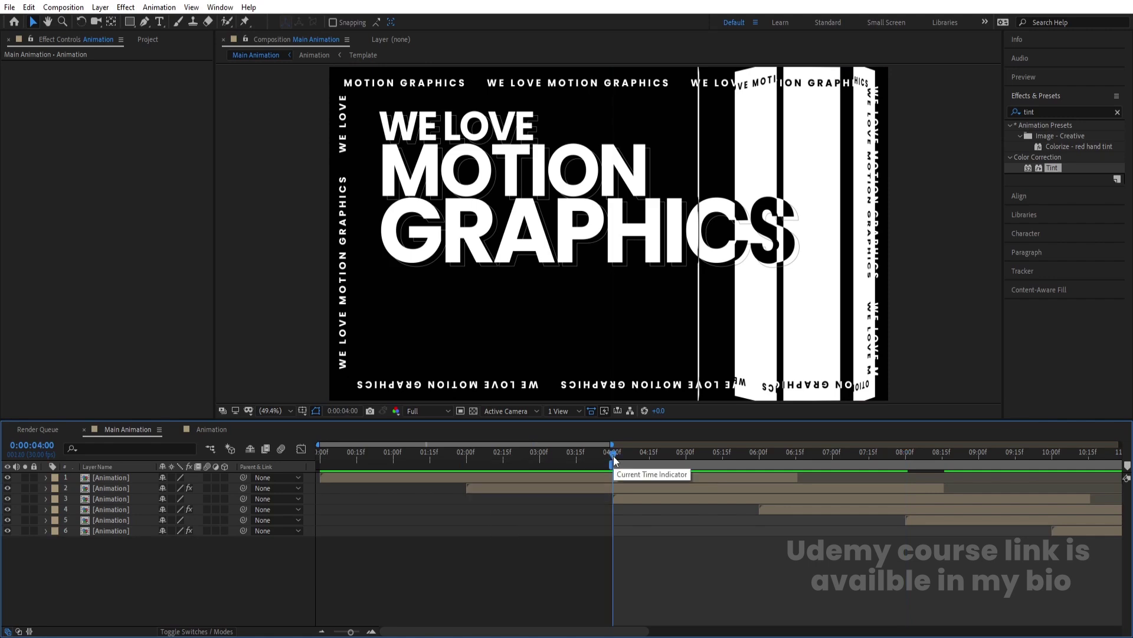
key("semicolon")
key("space")
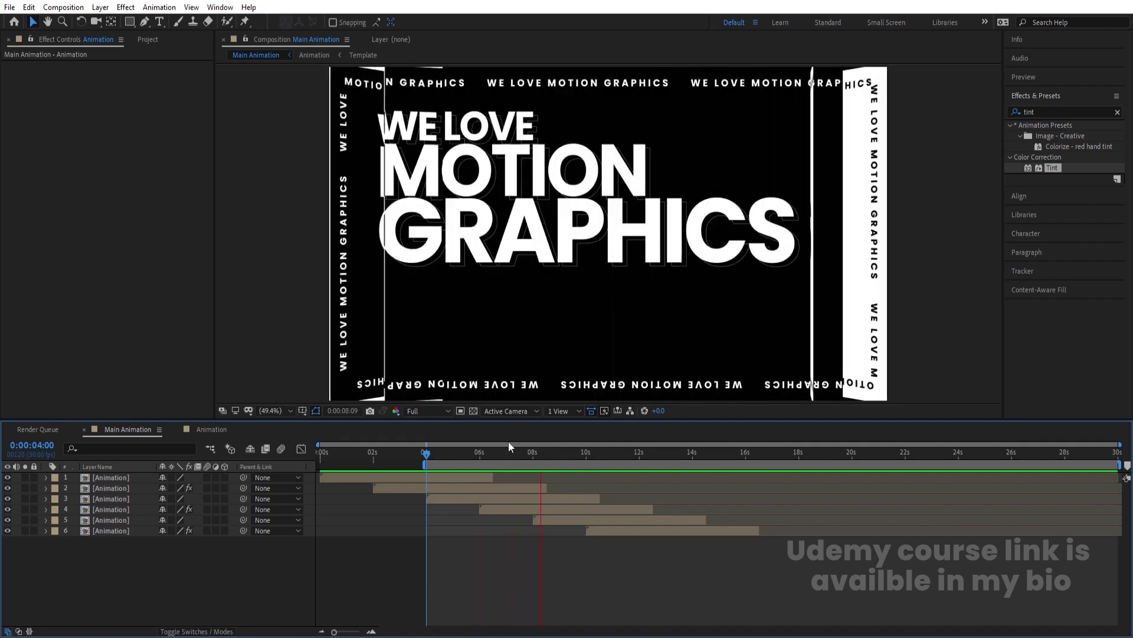
key("equal")
key("equal")
left_click_drag(873, 453, 848, 454)
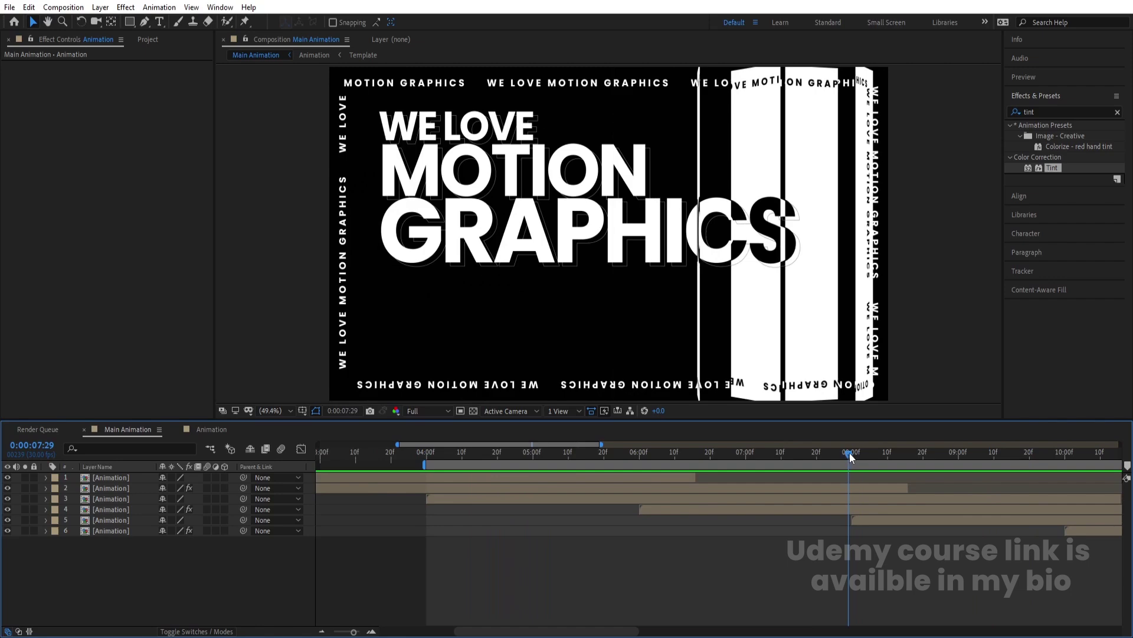
key("n")
key("space")
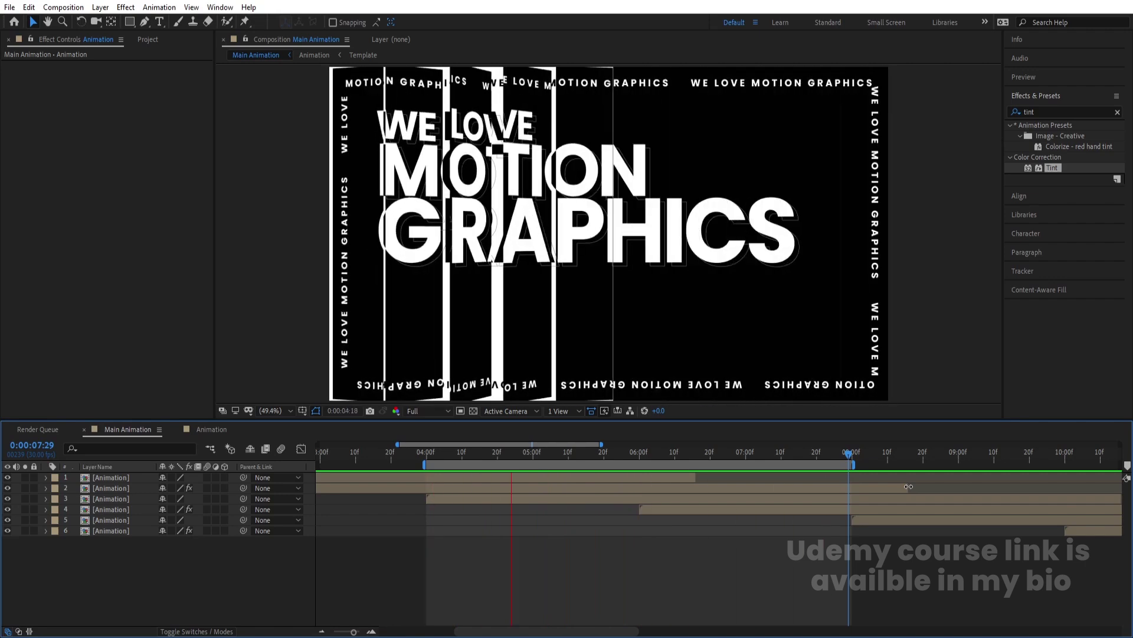
key("space")
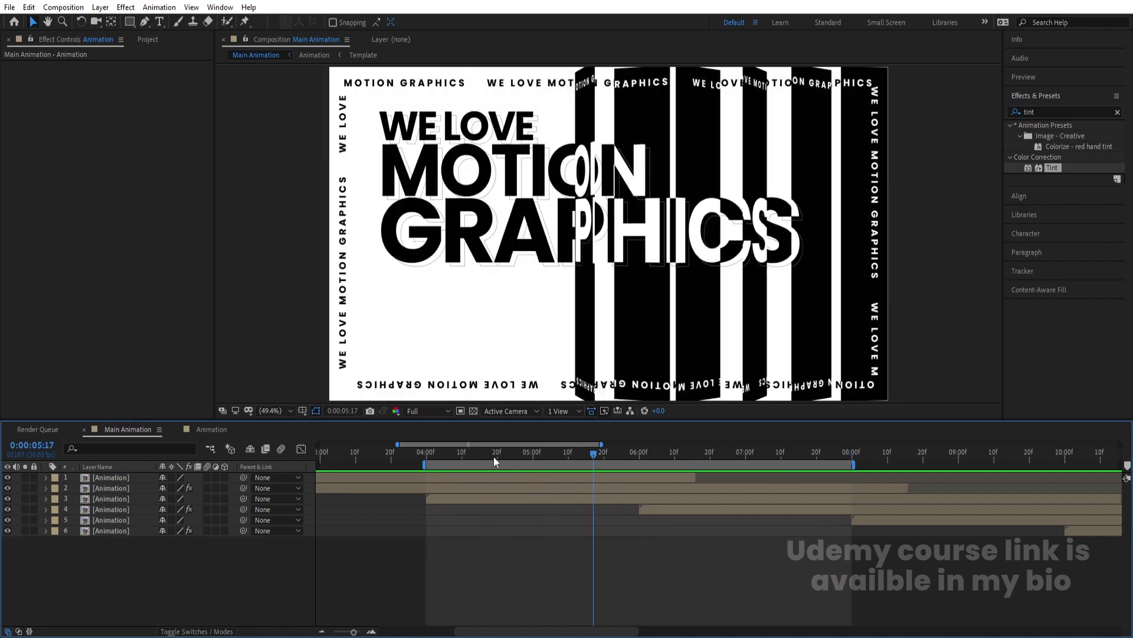
left_click(464, 479)
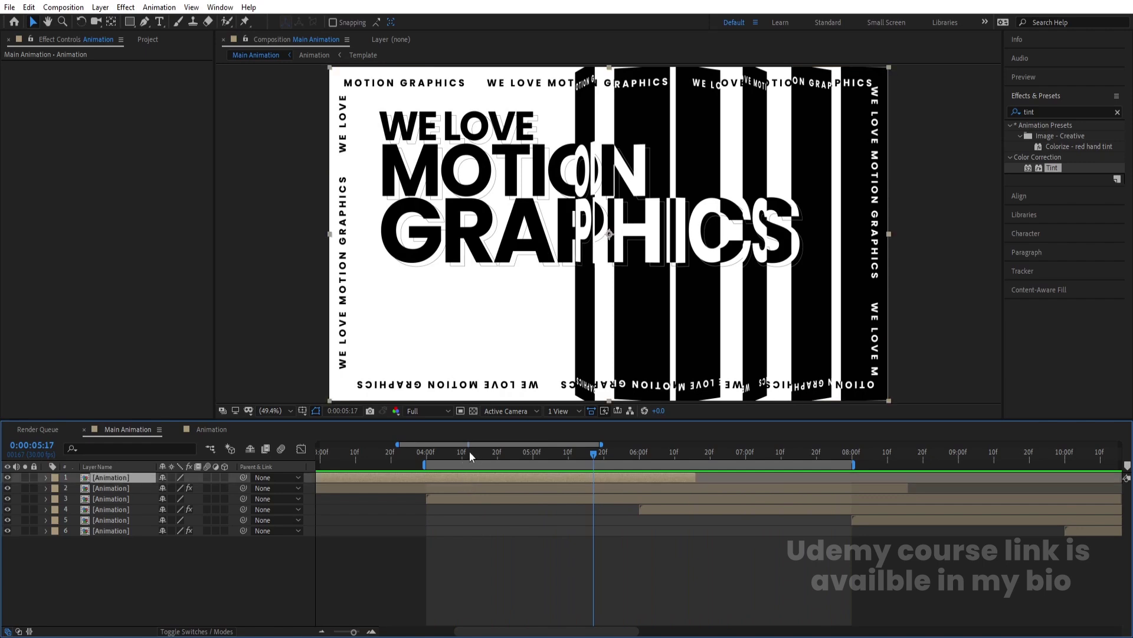
left_click(1036, 111)
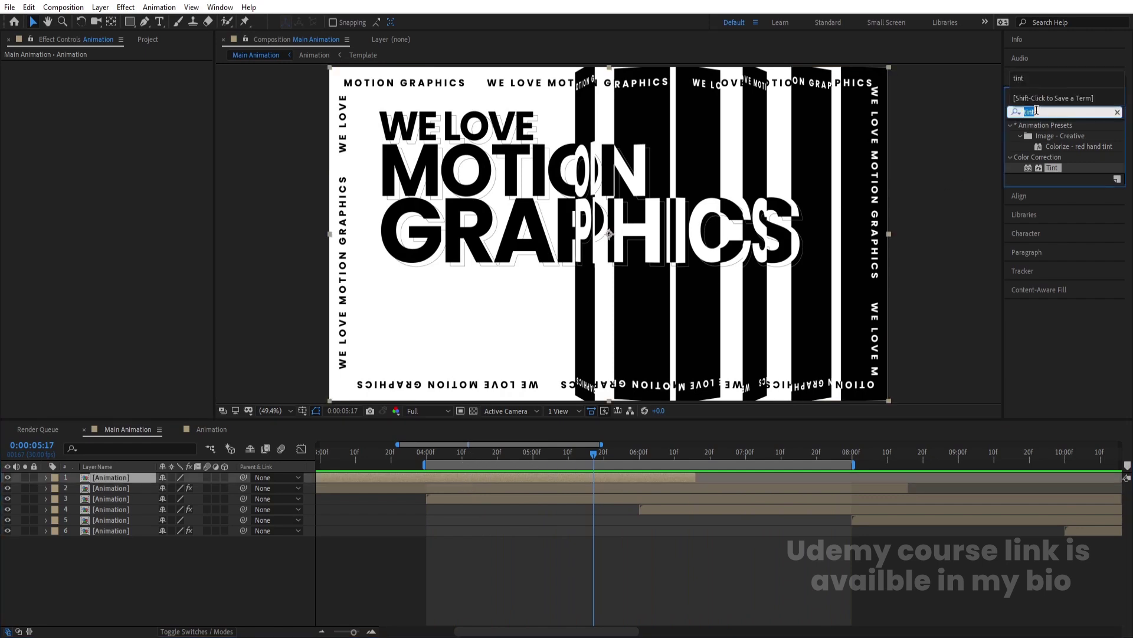
left_click(489, 493)
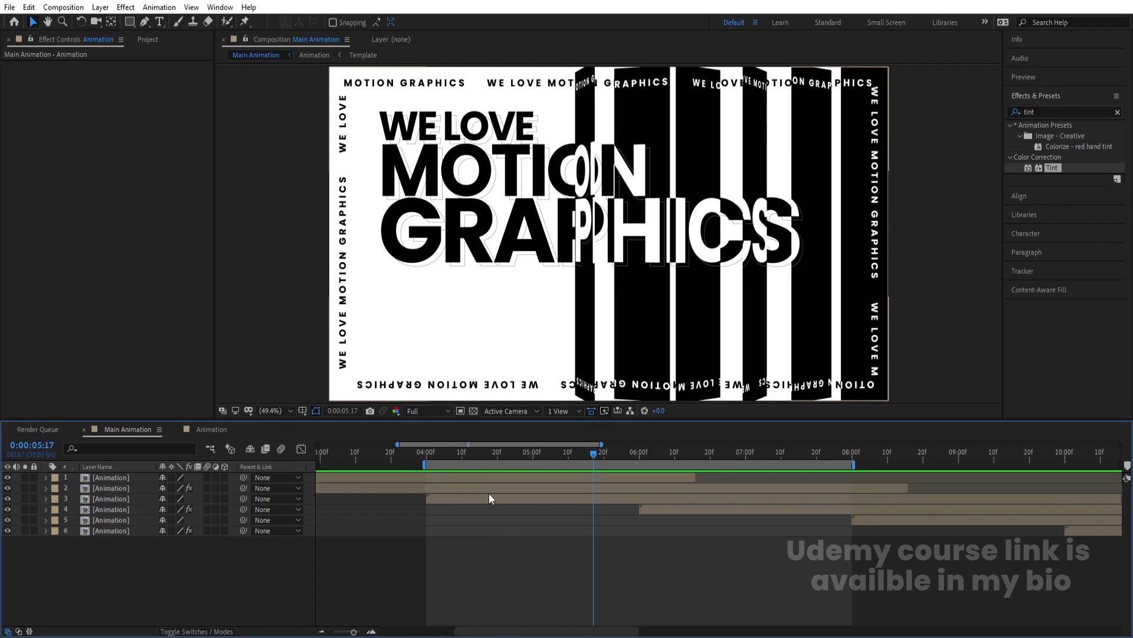
- At 0:00:05:03, apply Drop Shadow to the second Animation layer with Distance 20 and Softness 100
left_click(515, 454)
left_click_drag(515, 459, 543, 470)
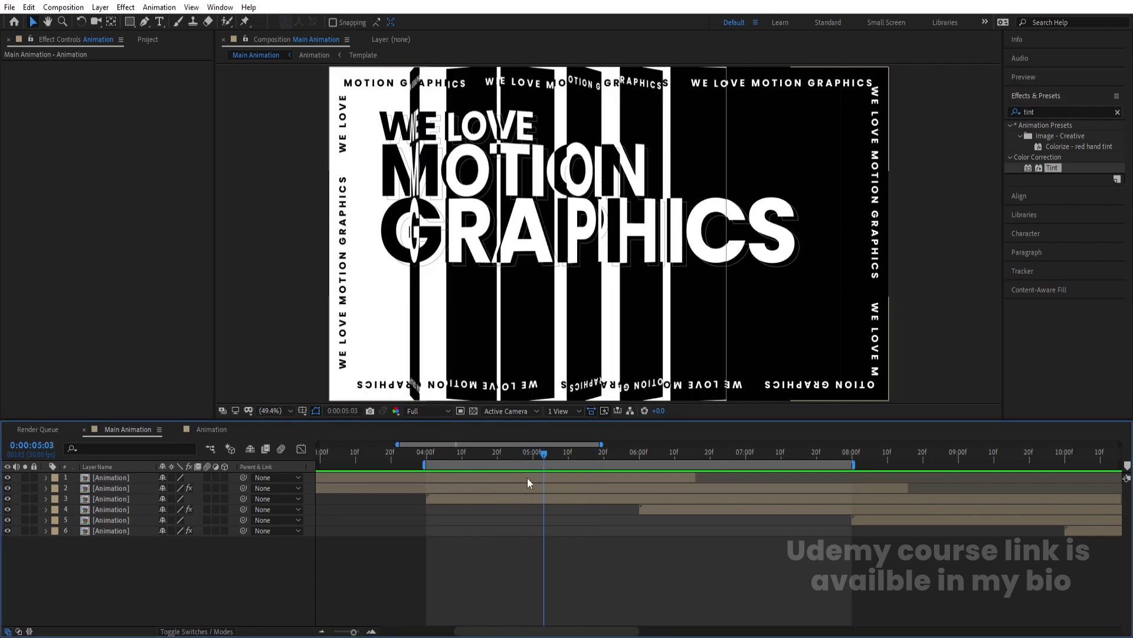
left_click(522, 481)
left_click(548, 489)
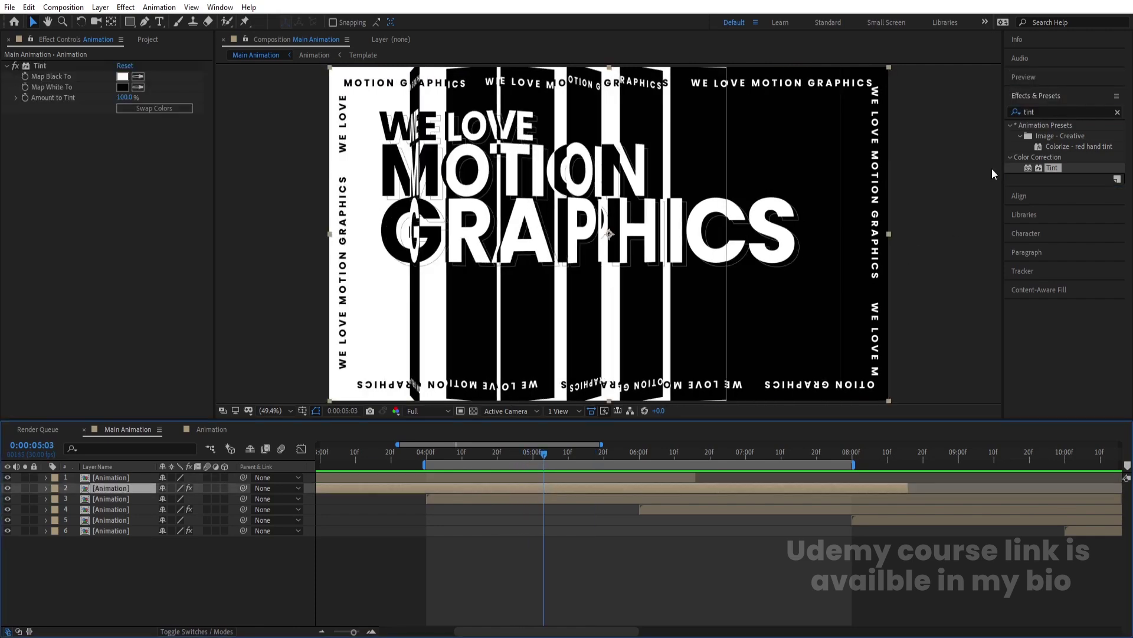
left_click(1047, 112)
type("dri")
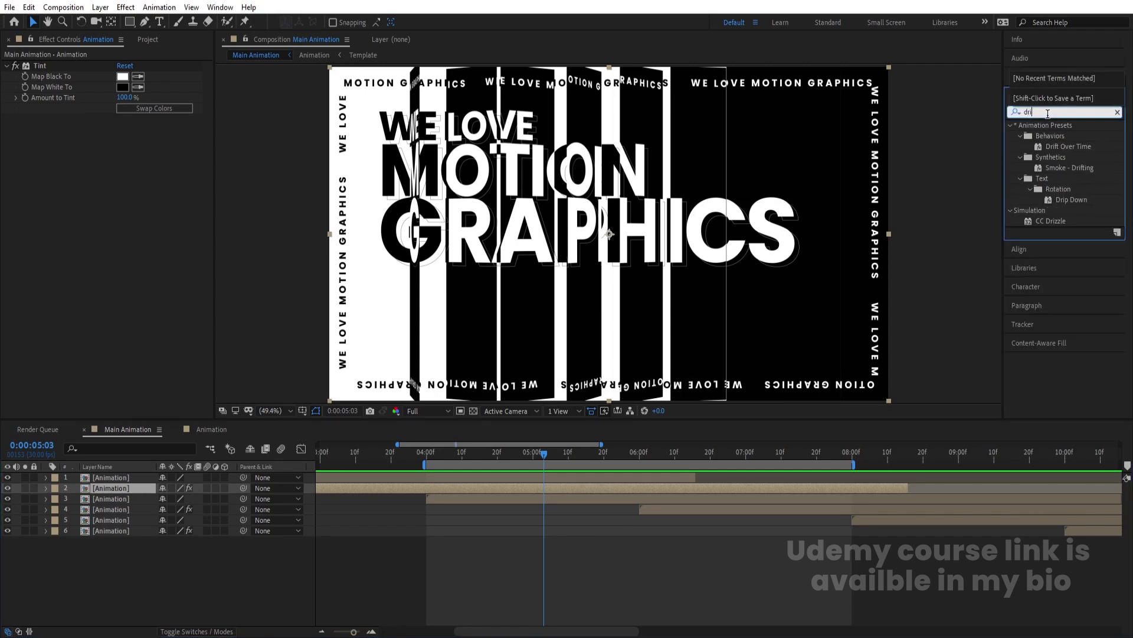
key("BackSpace")
type("op")
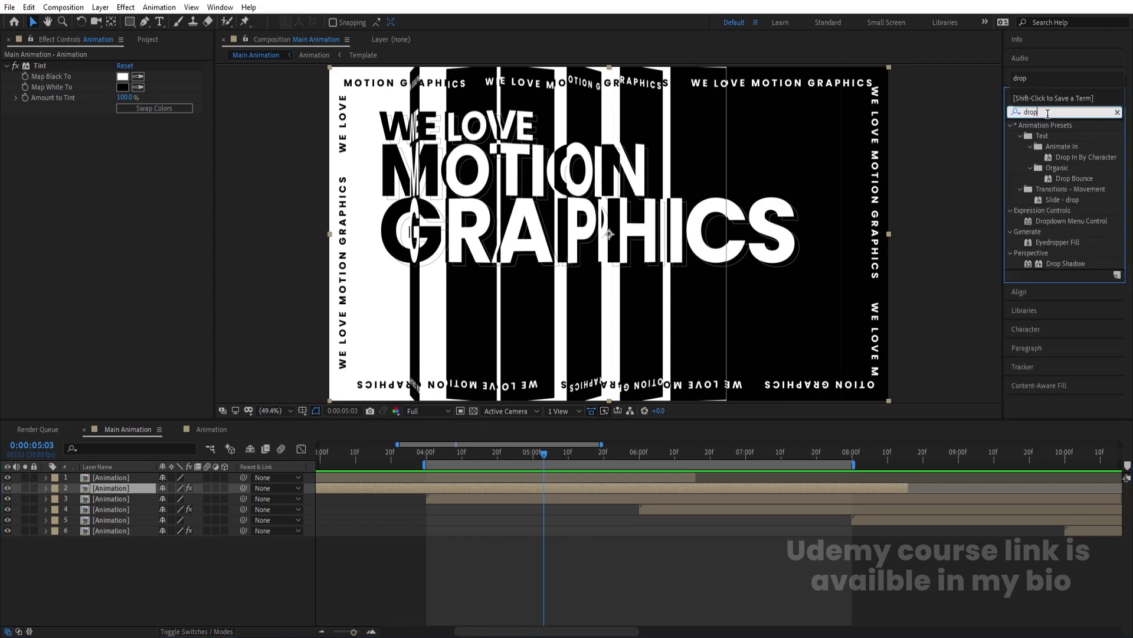
double_click(1062, 266)
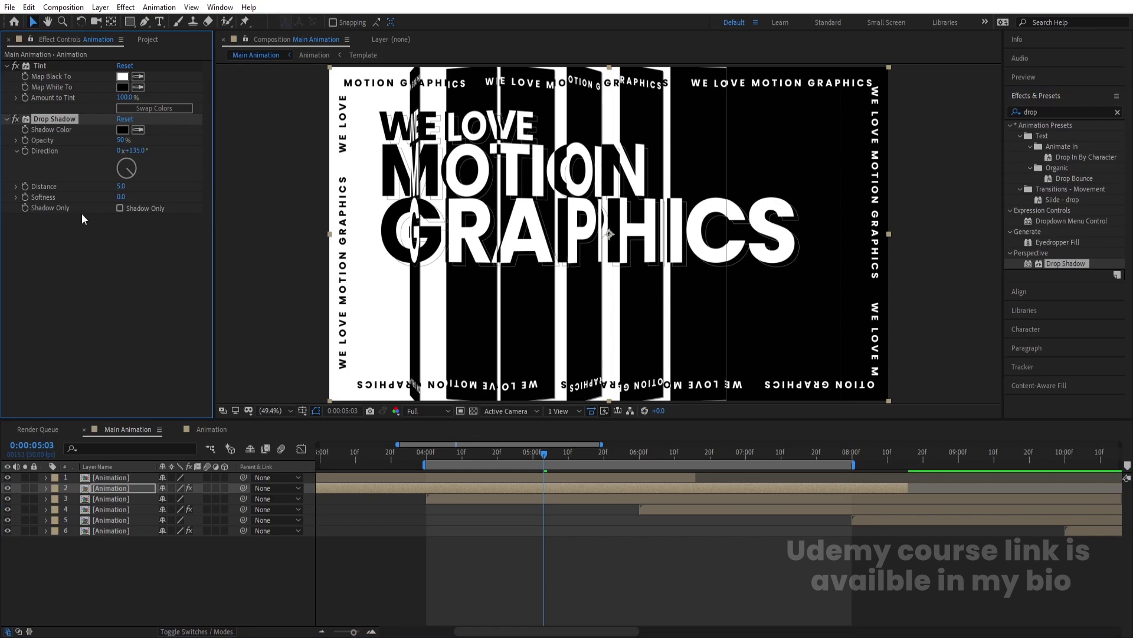
key("Return")
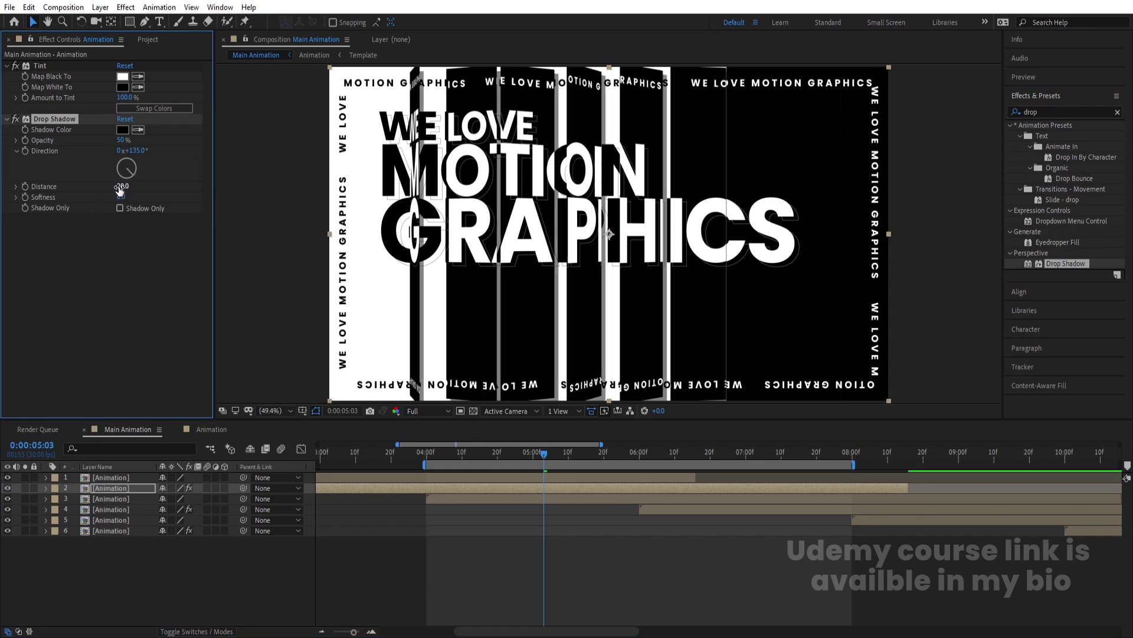
key("Return")
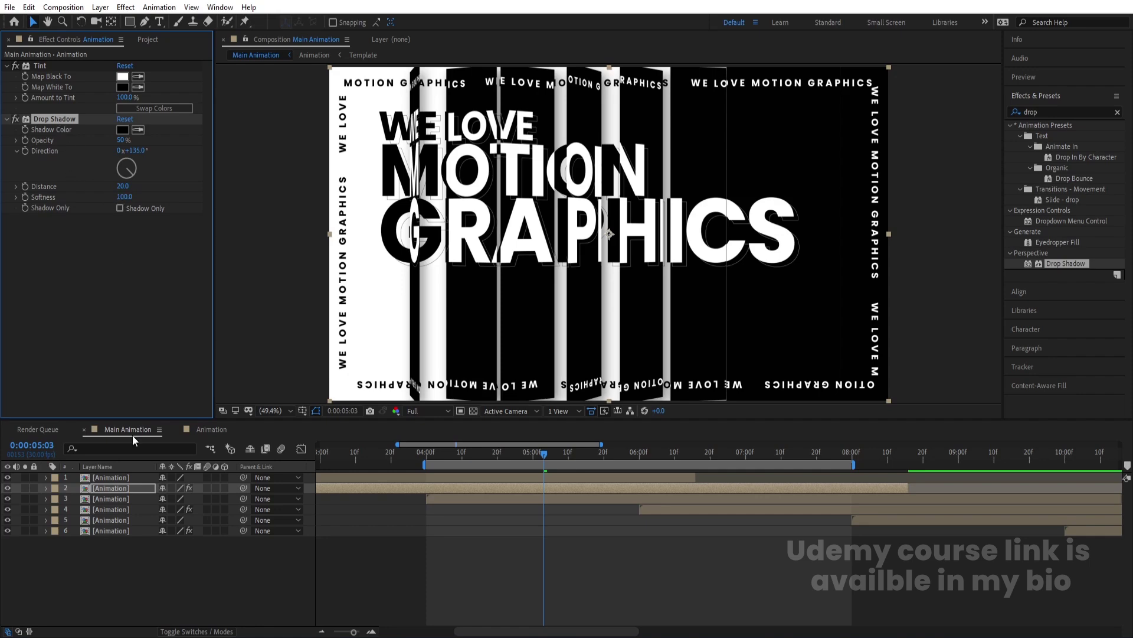
- Copy the second layer's Drop Shadow onto the other five Animation layers and play back the result
left_click(107, 480)
left_click(104, 497, "ctrl")
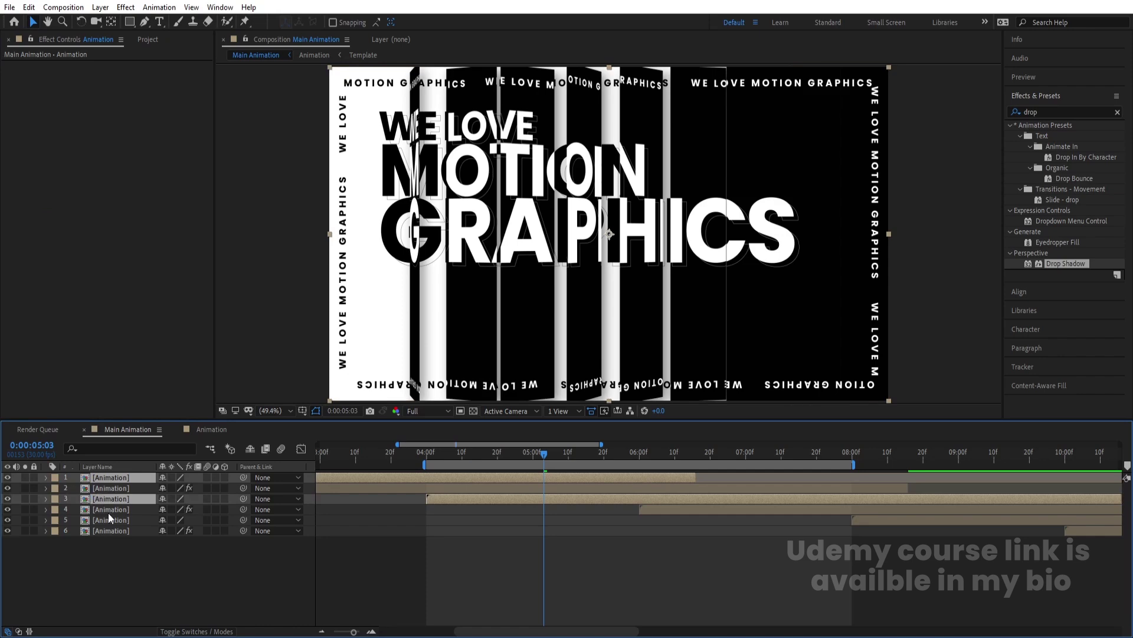
left_click(108, 511, "ctrl")
left_click(108, 521, "ctrl")
left_click(111, 530, "ctrl")
key("ctrl+v")
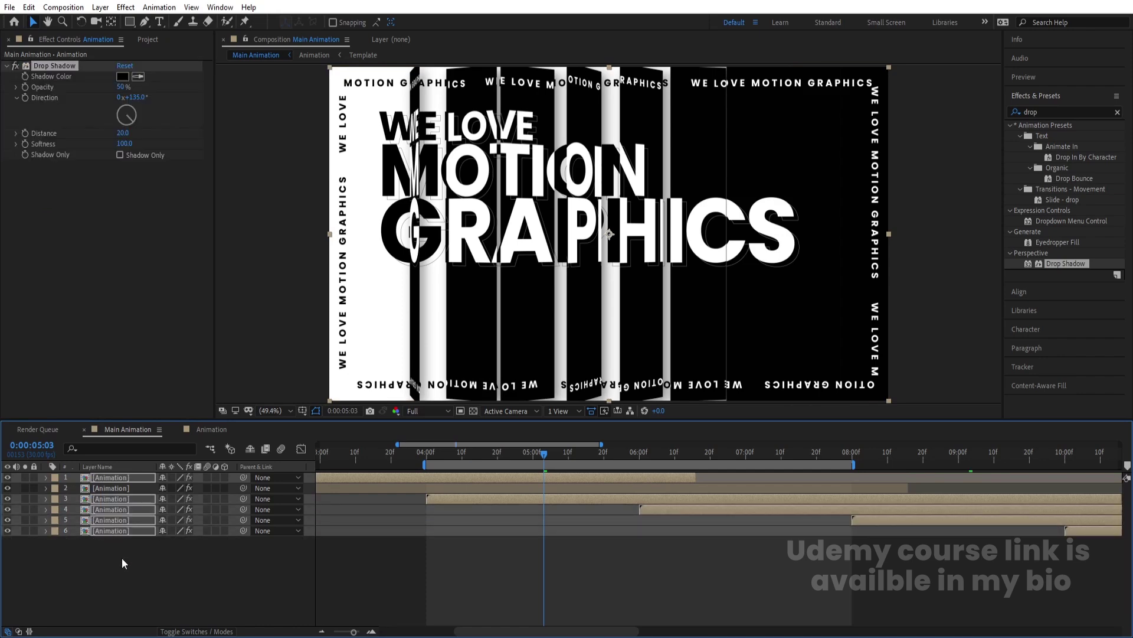
left_click(134, 579)
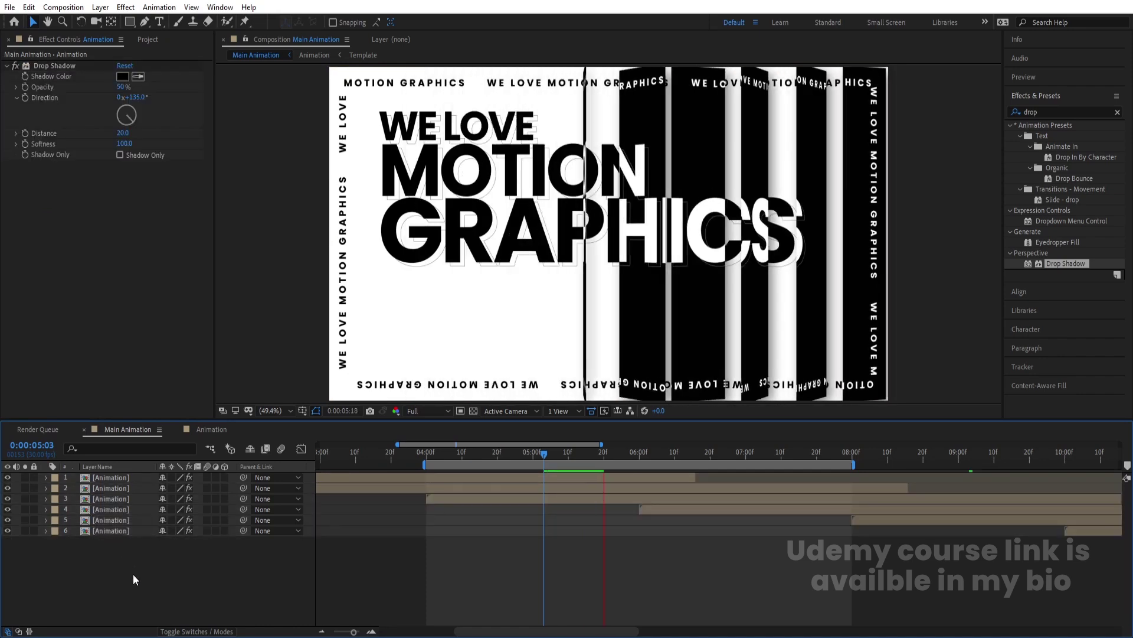